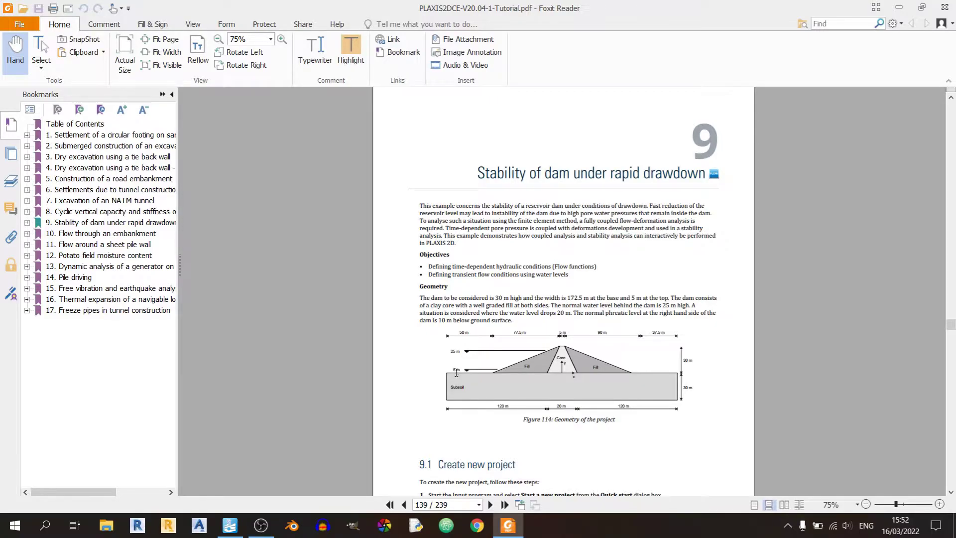
Scroll the tutorial PDF to page 140, section 9.2 Define the soil stratigraphy.
scroll(456, 372, "down", 6)
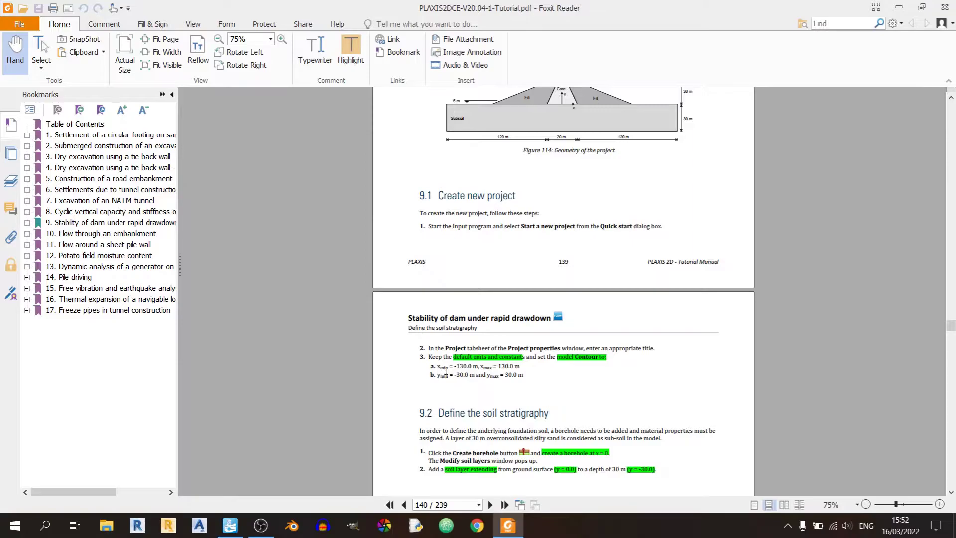
Title the project 'Stability of Dam Under Rapid Drawdown'.
left_click(230, 525)
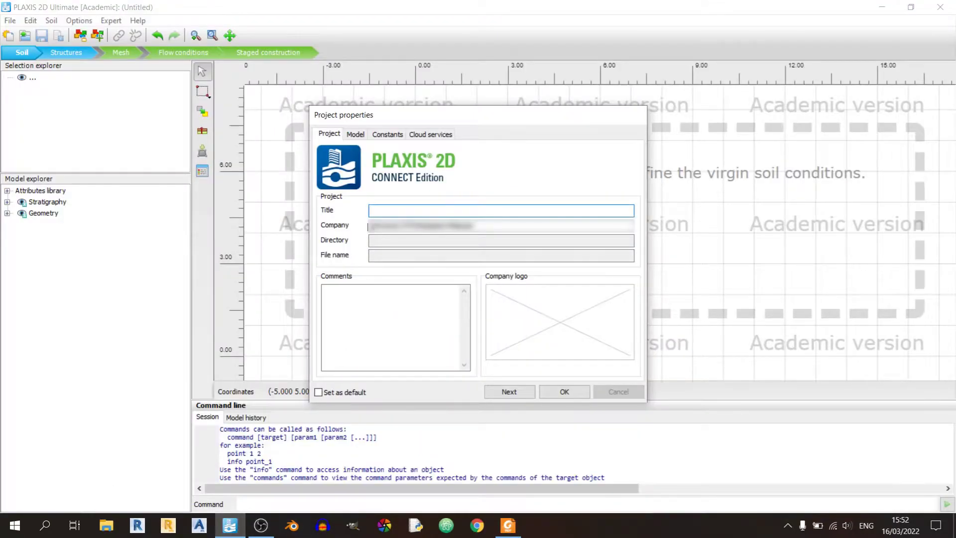
type("S")
type("down")
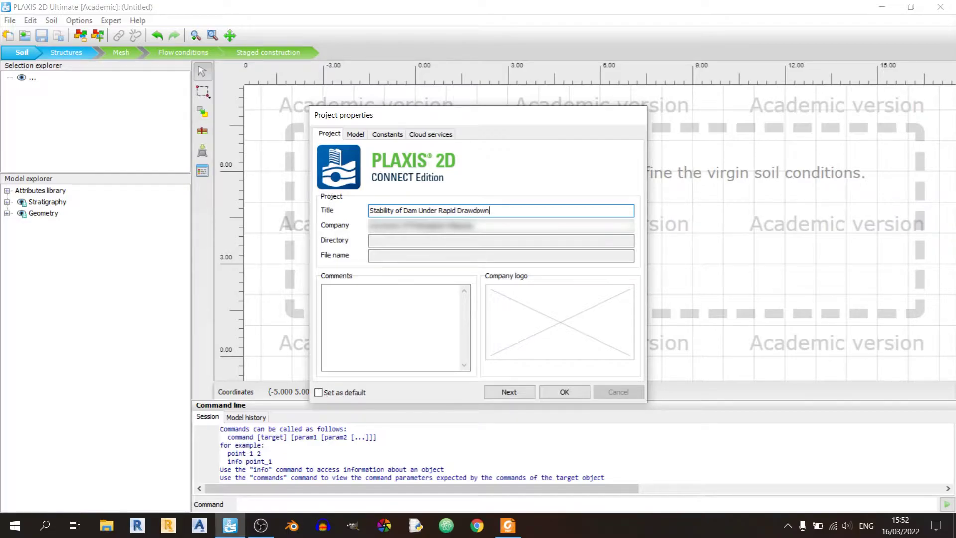
Set the model contour x limits to xmin −130 and xmax 130 m.
left_click(356, 134)
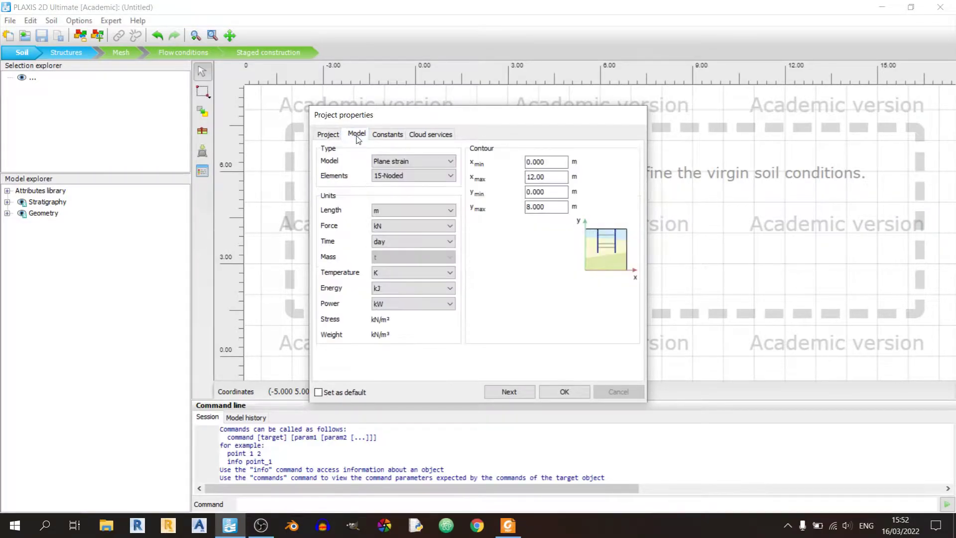
left_click(508, 525)
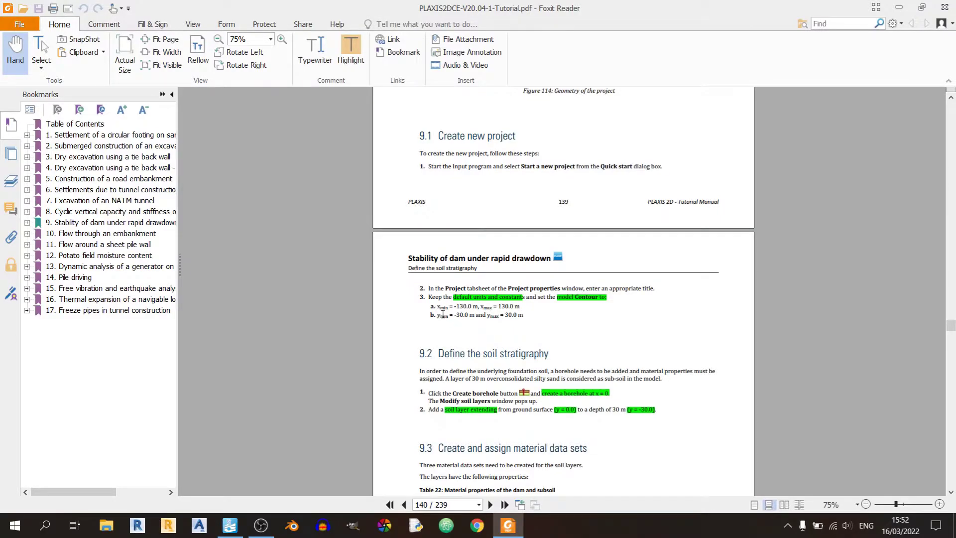
key("alt+Tab")
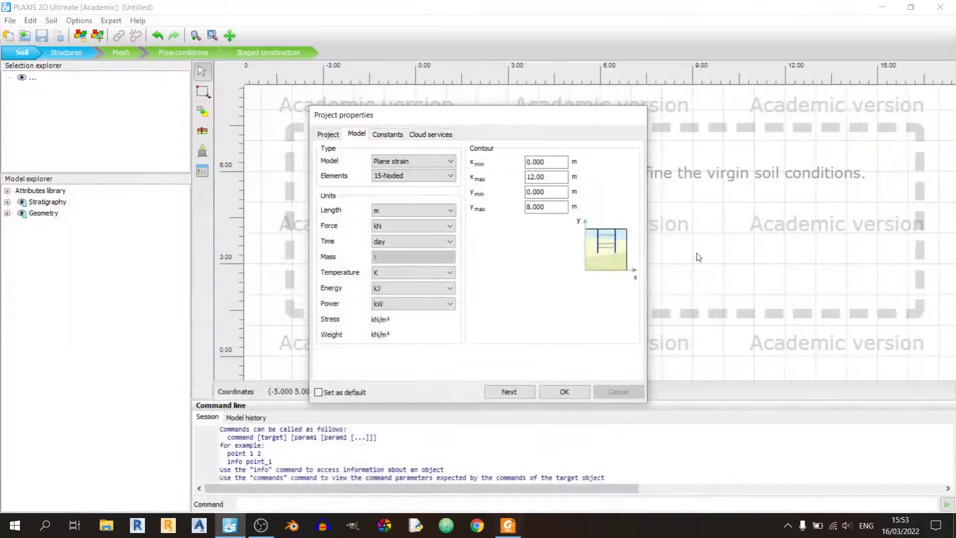
left_click(557, 163)
left_click_drag(556, 163, 503, 167)
type("-130")
key("Tab")
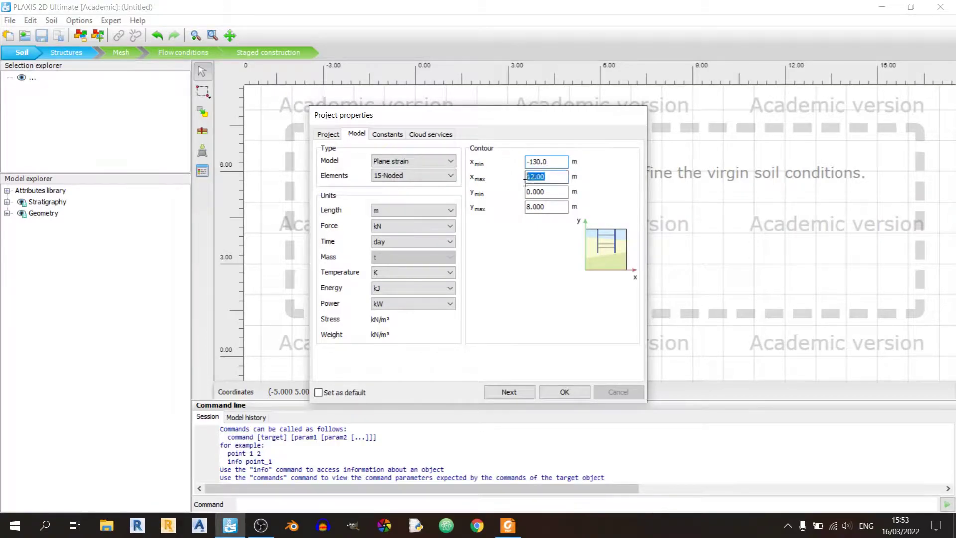
type("130")
key("Tab")
Set ymin −30 and ymax 30 m and apply the project properties.
left_click(508, 525)
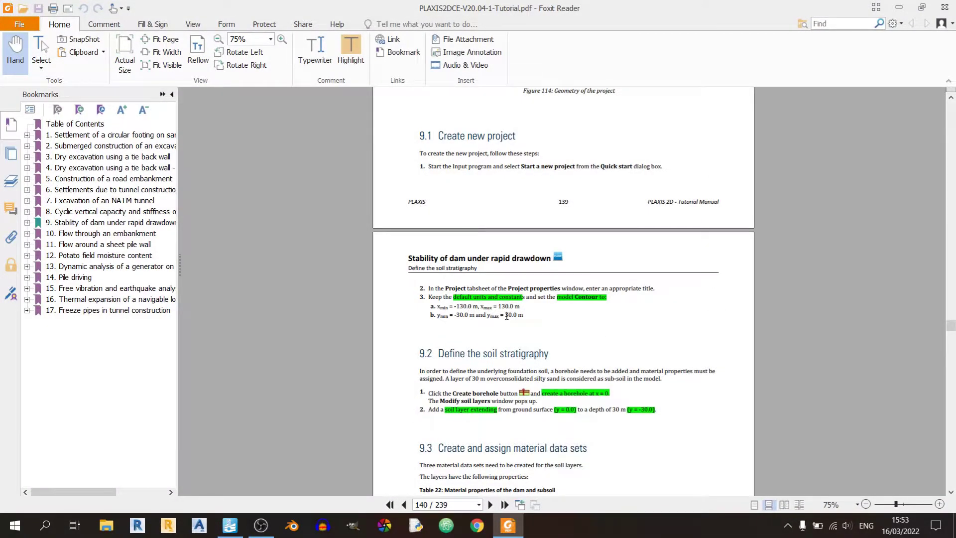
left_click(508, 525)
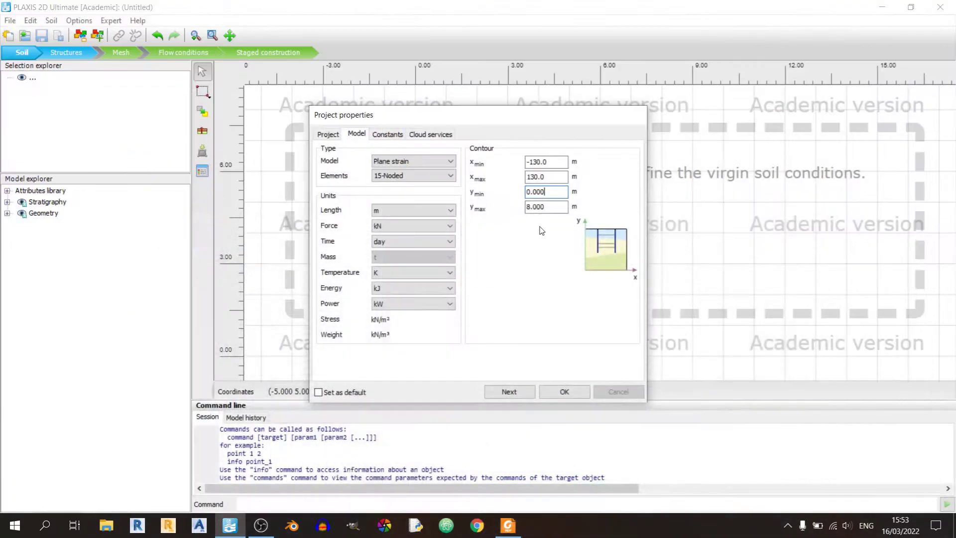
double_click(528, 194)
type("-30")
key("Tab")
type("3")
left_click(506, 518)
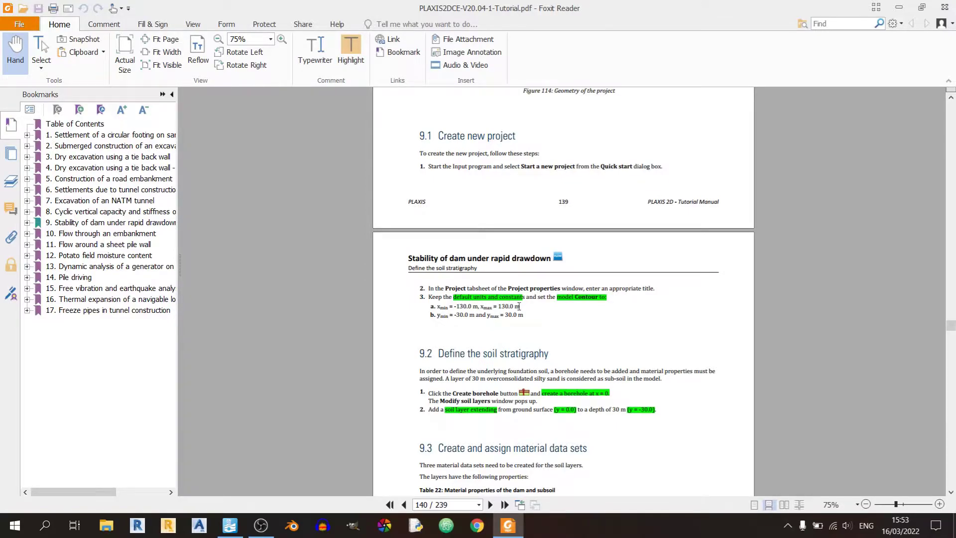
key("alt+Tab")
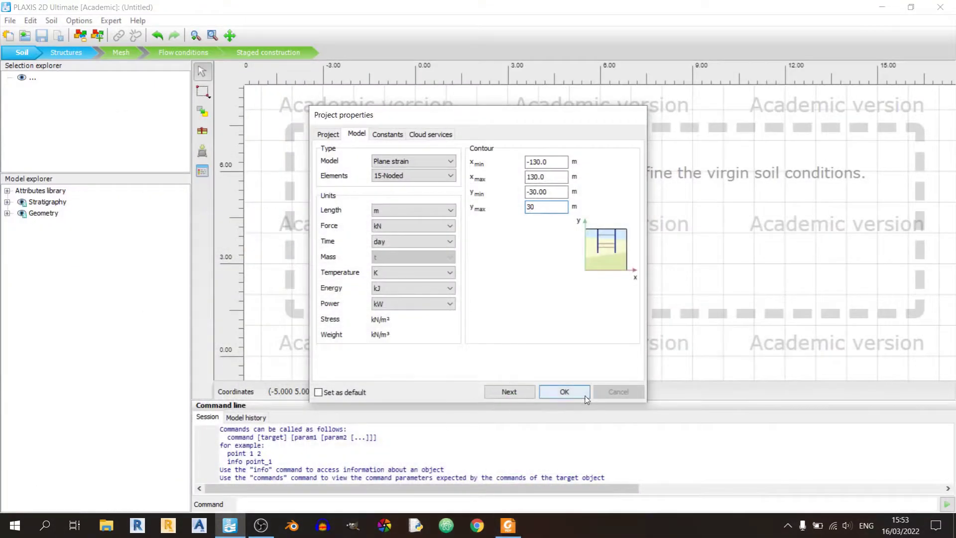
left_click(586, 393)
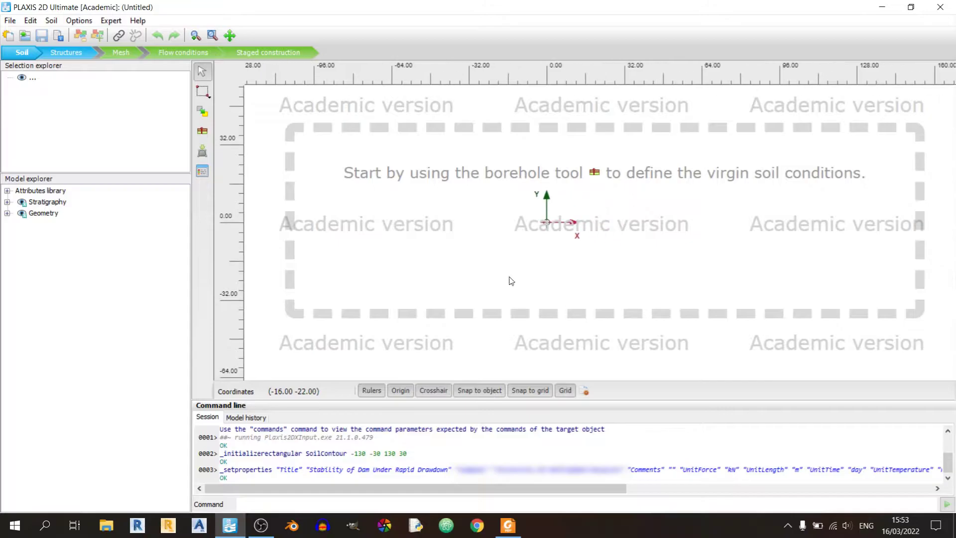
Create a borehole at x = 0.
left_click(508, 532)
scroll(551, 292, "down", 5)
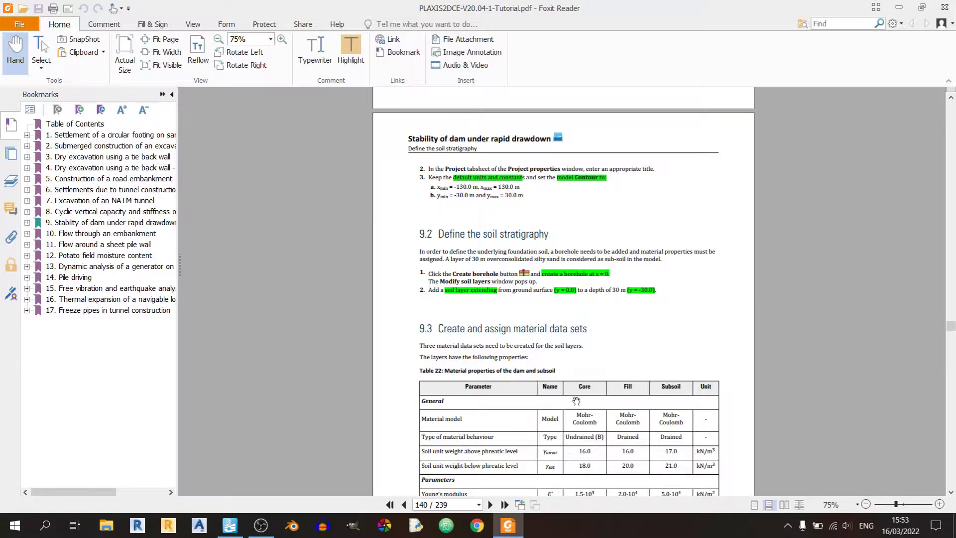
left_click(508, 526)
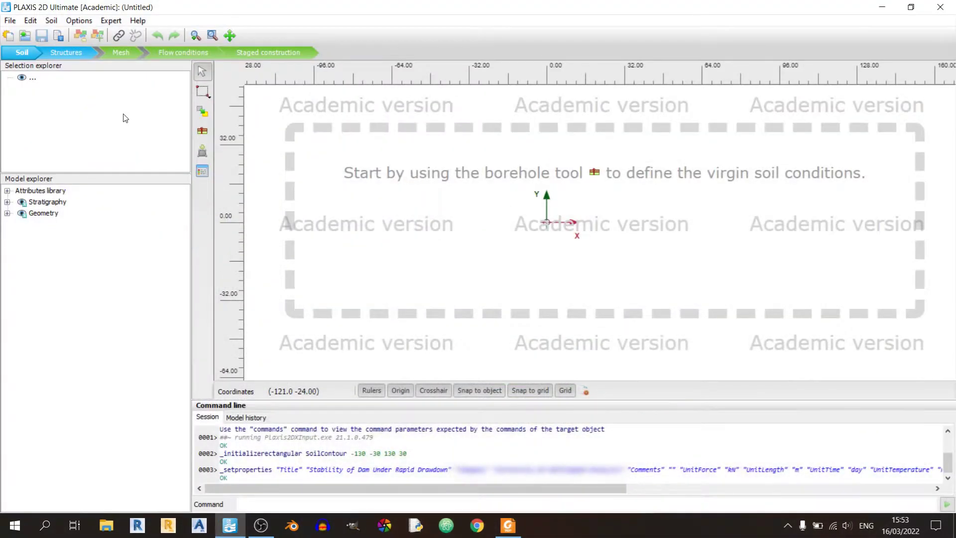
left_click(201, 132)
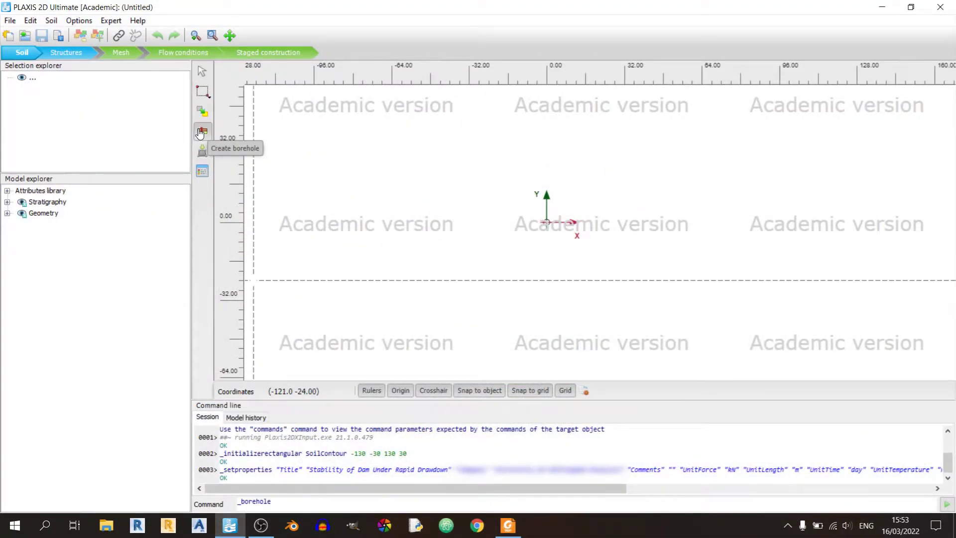
left_click(546, 222)
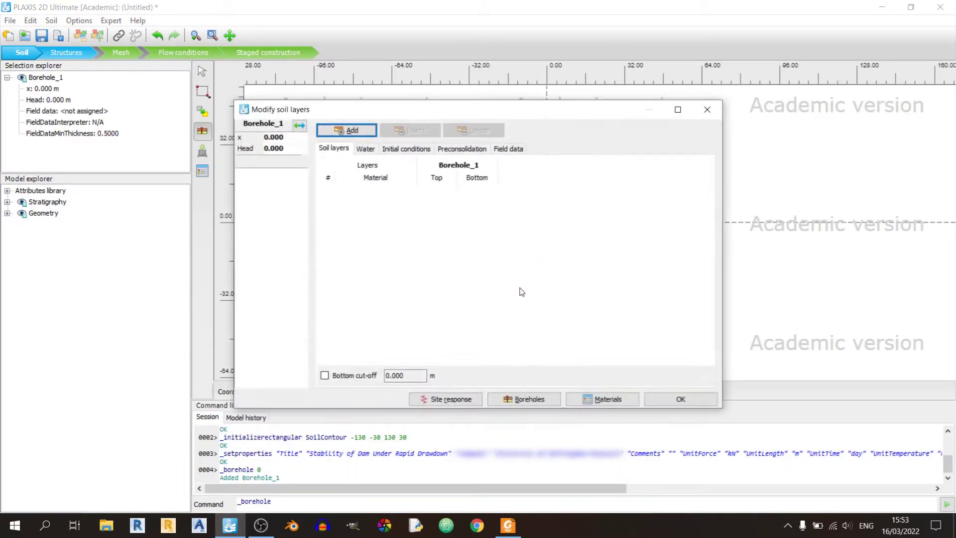
Add one soil layer to the borehole with its bottom at −30 m.
left_click(346, 131)
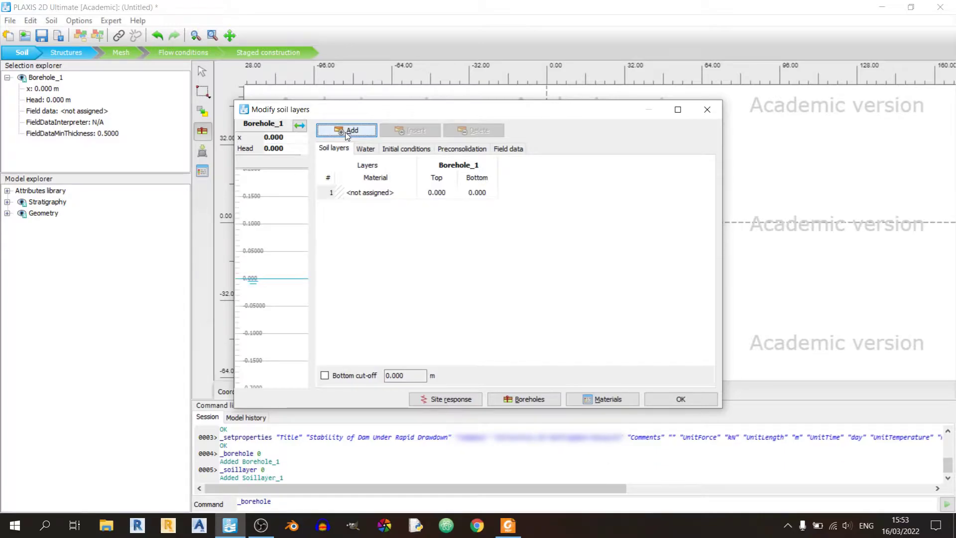
left_click(486, 193)
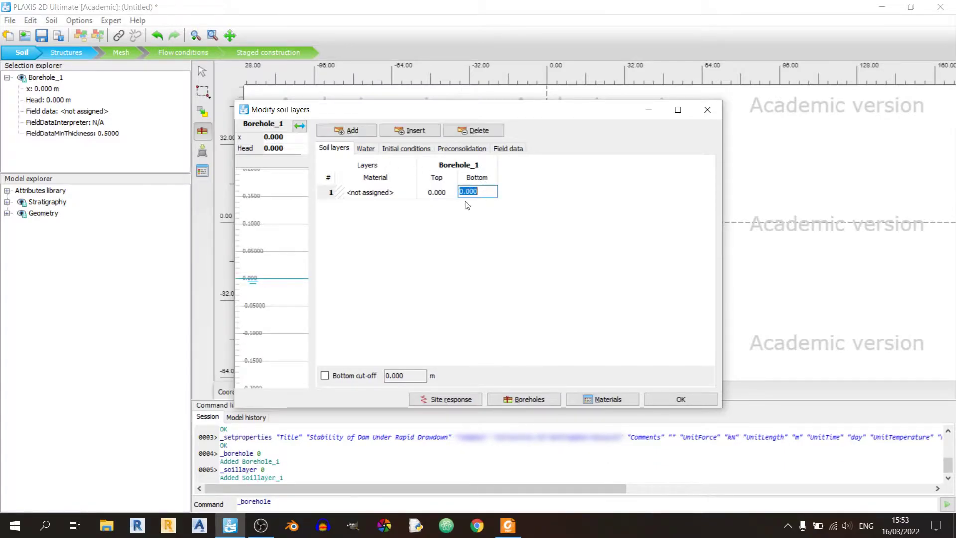
type("-30")
key("Return")
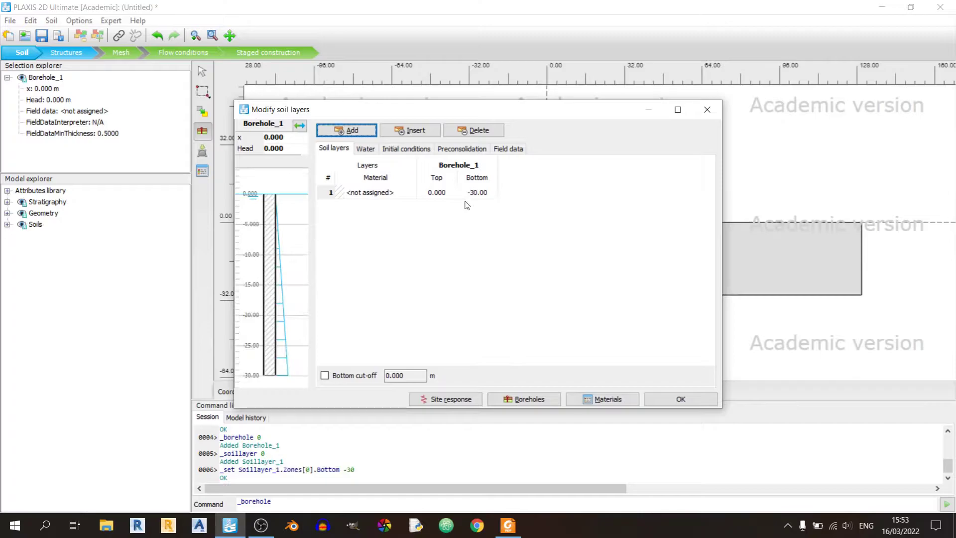
Create a new soil material set named Subsoil.
left_click(595, 404)
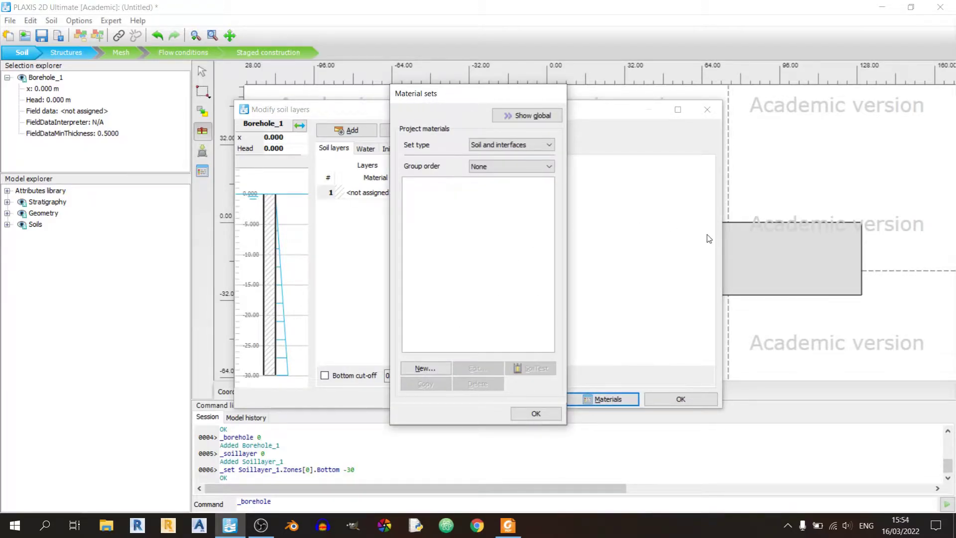
left_click(425, 368)
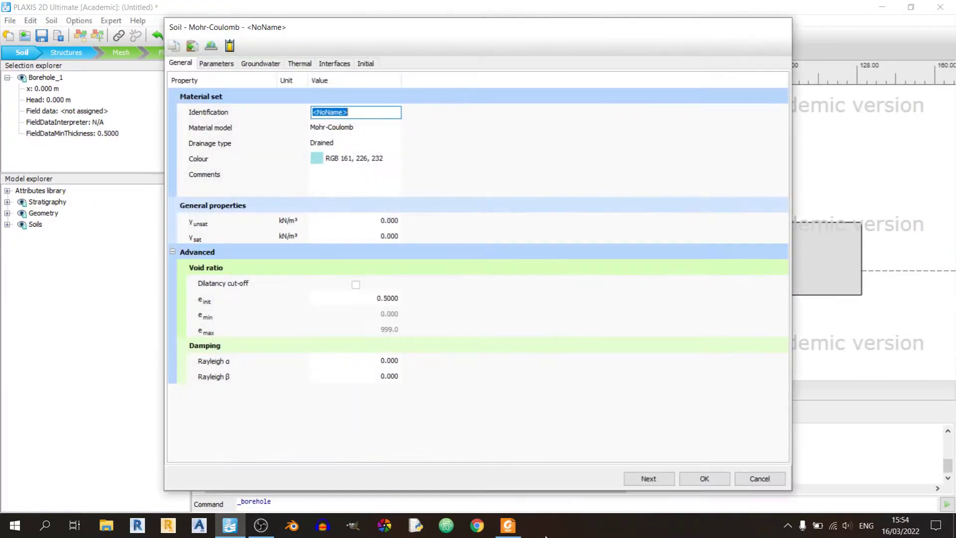
left_click(509, 531)
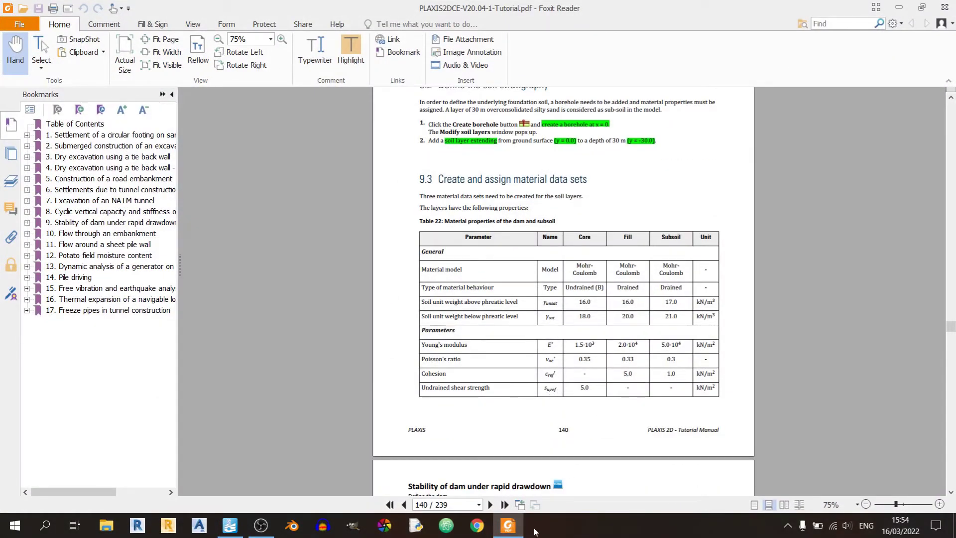
left_click(509, 527)
type("Subsoil")
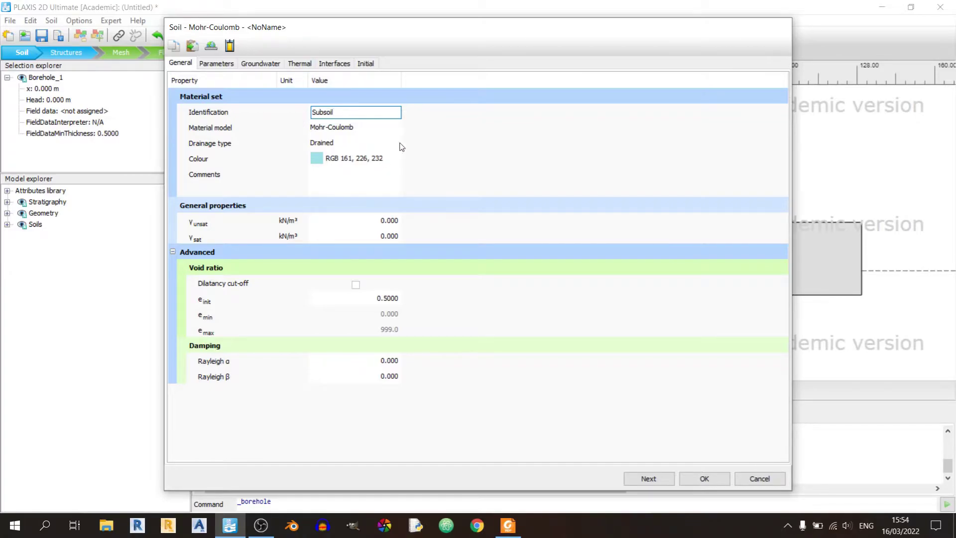
left_click(571, 159)
left_click(508, 524)
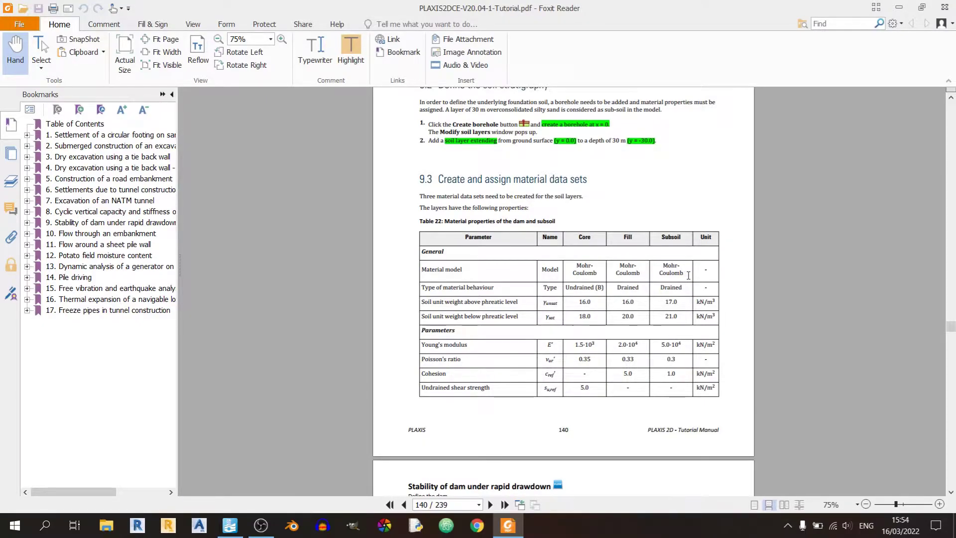
left_click(507, 525)
Make Subsoil Mohr-Coulomb, Drained, with γunsat 17 and γsat 21 kN/m³.
left_click(360, 129)
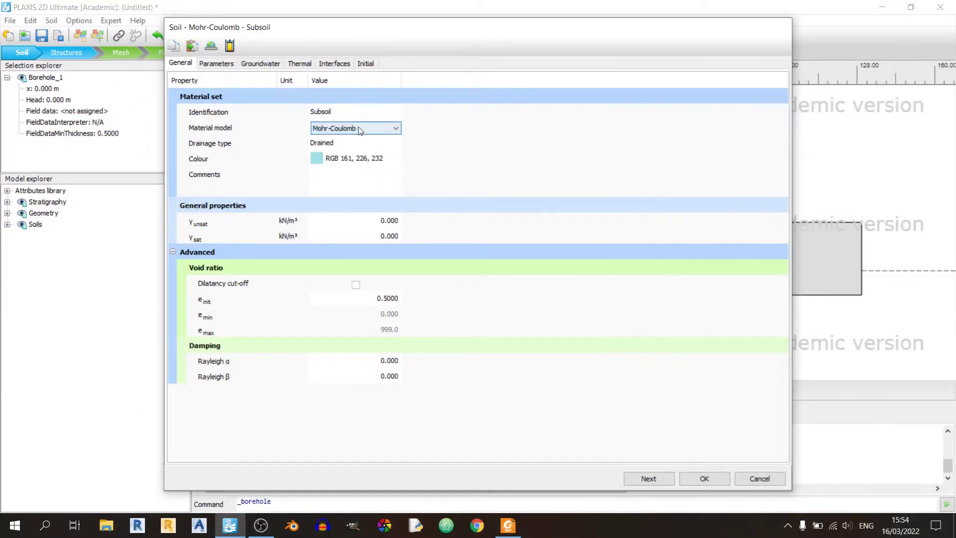
left_click(370, 143)
left_click(508, 524)
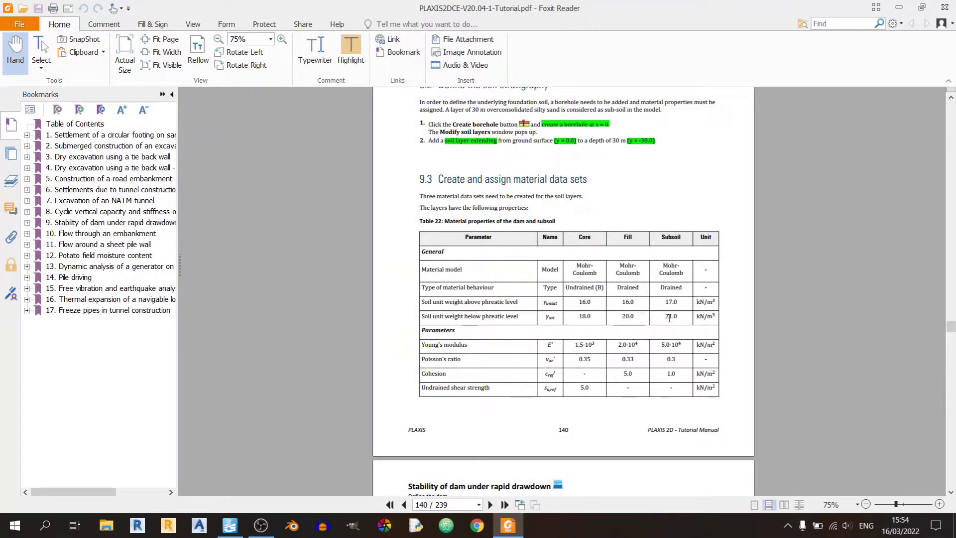
key("alt+Tab")
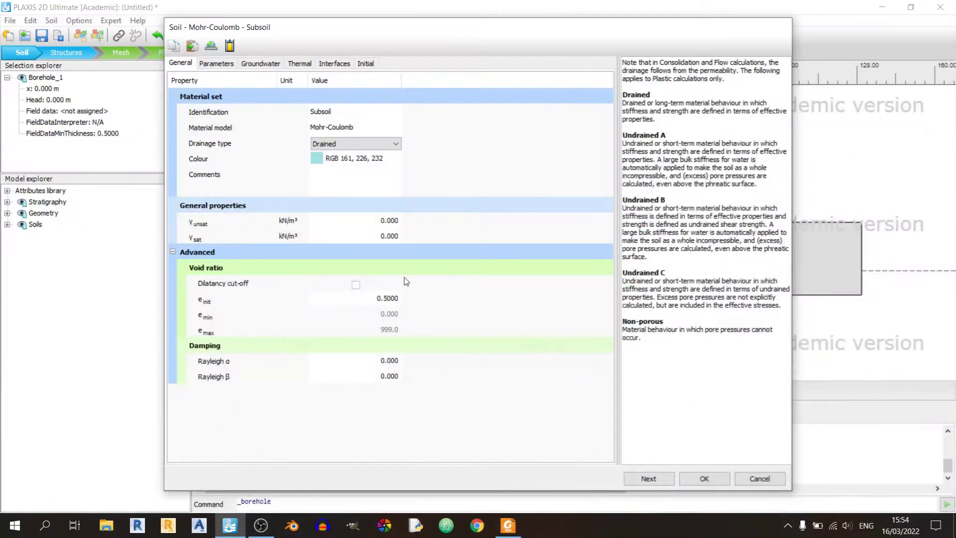
left_click(372, 221)
type("17")
key("Tab")
type("21")
key("Tab")
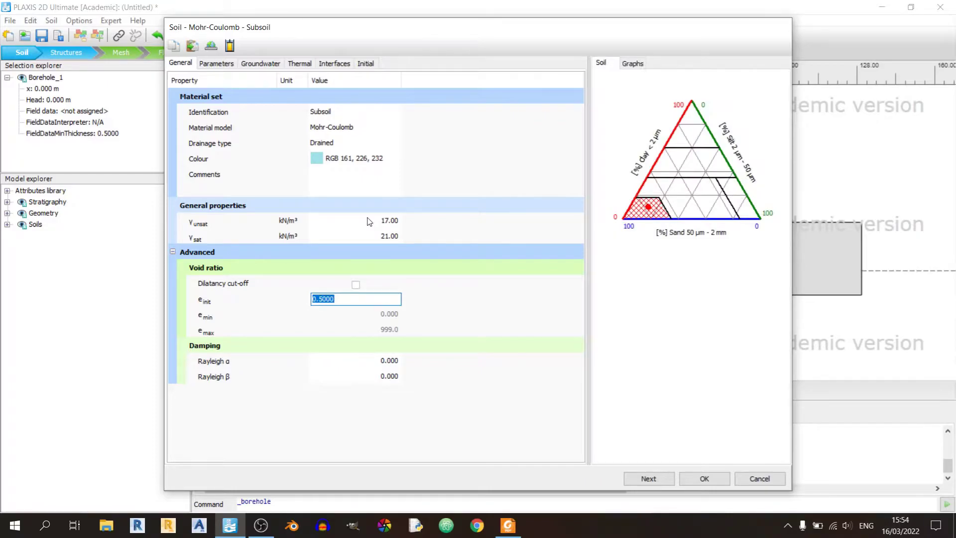
left_click(508, 525)
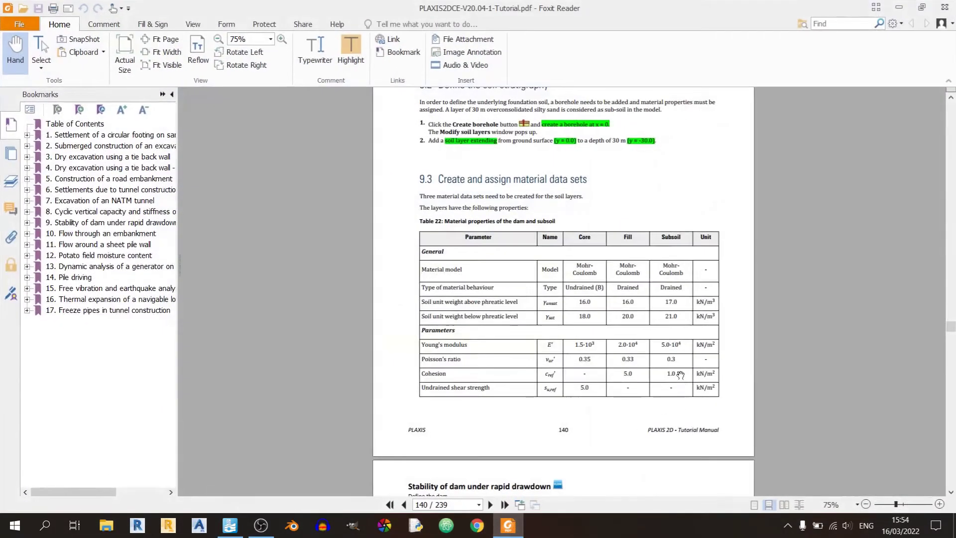
scroll(680, 375, "down", 3)
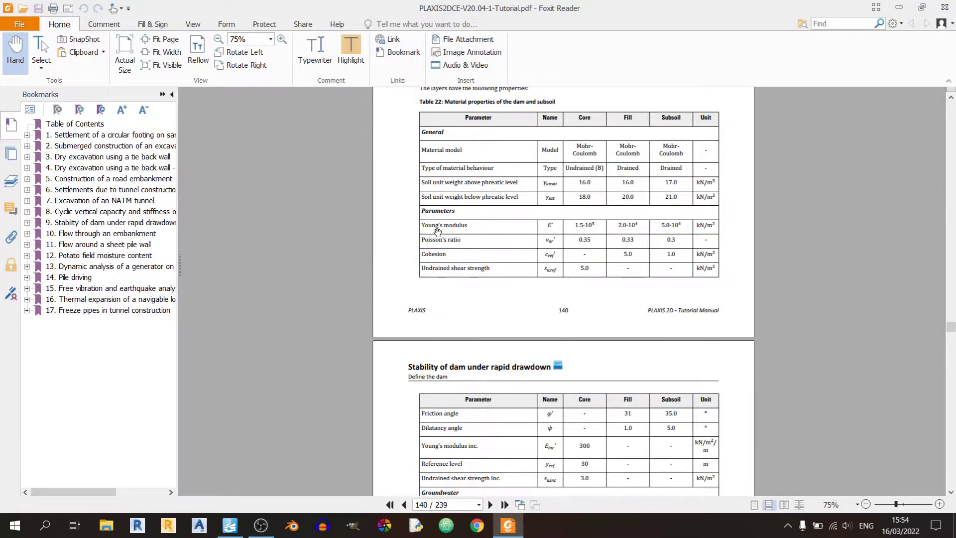
Give Subsoil stiffness E' 50000 kN/m² and Poisson's ratio ν' 0.3.
left_click(508, 525)
left_click(227, 65)
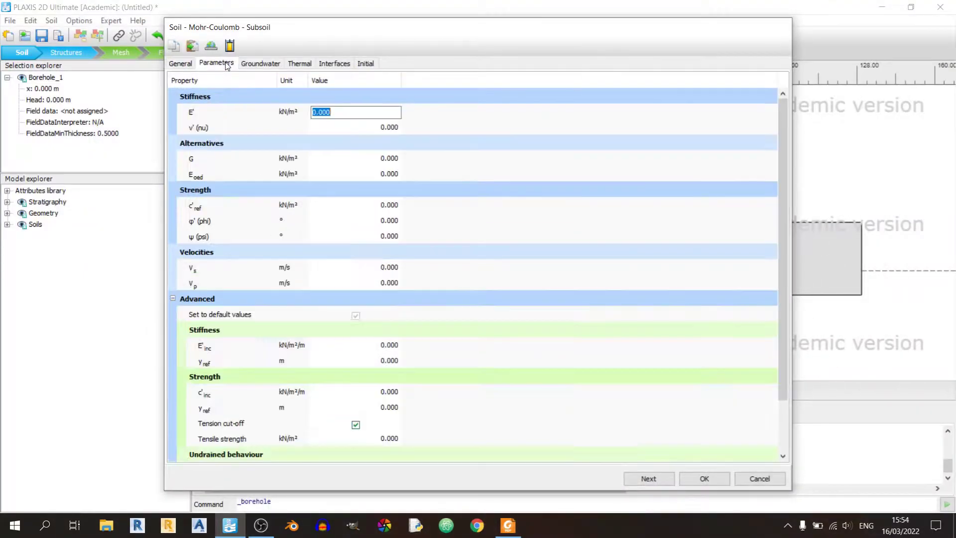
type("50000")
key("Tab")
left_click(508, 525)
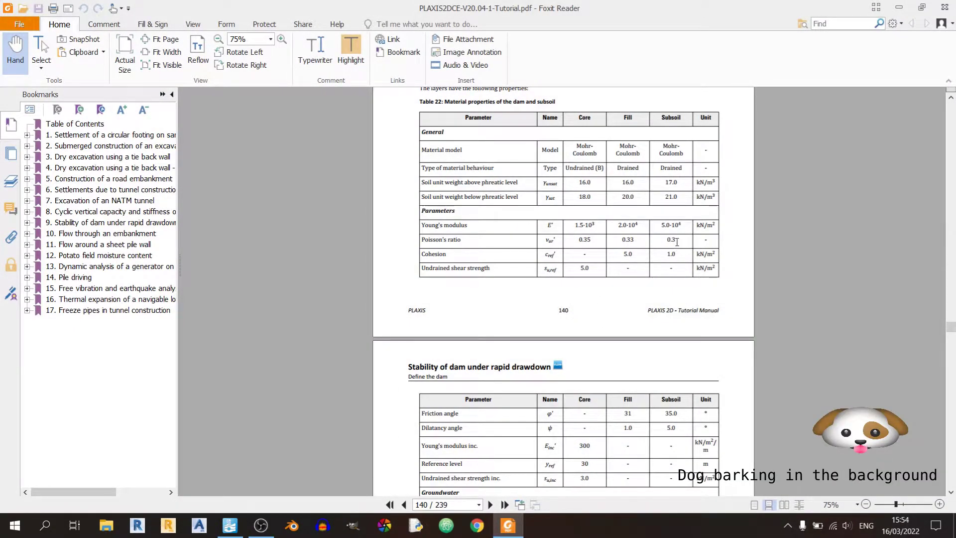
left_click(507, 525)
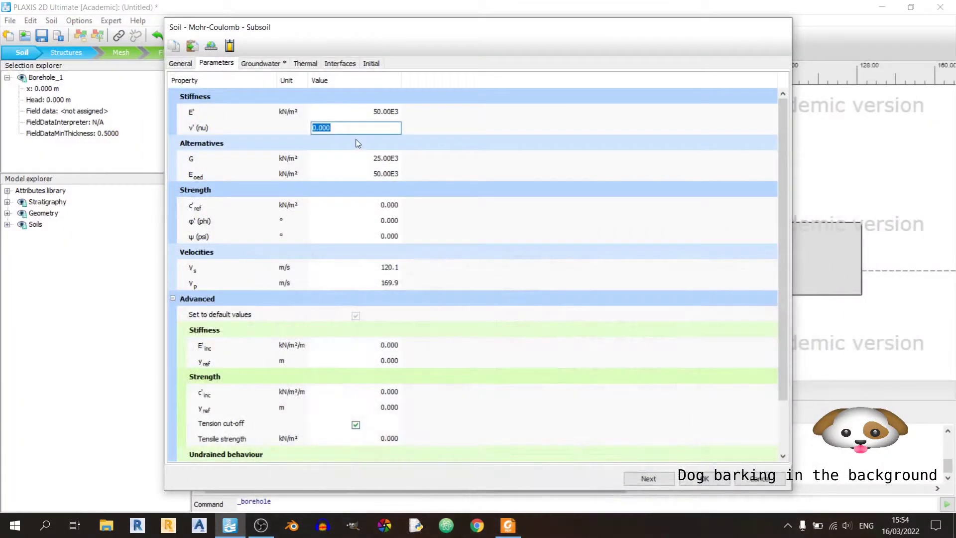
type("0.3")
key("Tab")
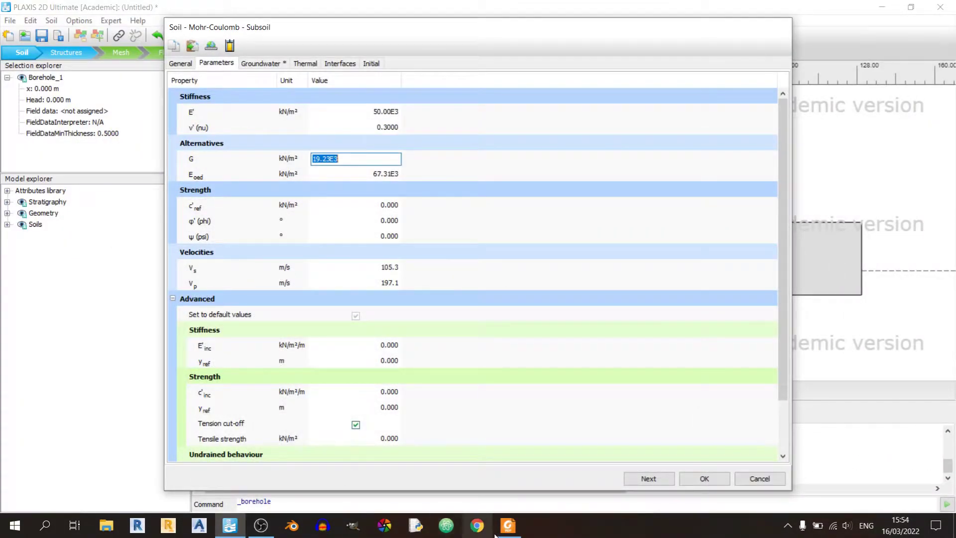
Set Subsoil strength: c'ref 1 kN/m², φ' 35° and ψ 5°.
left_click(508, 525)
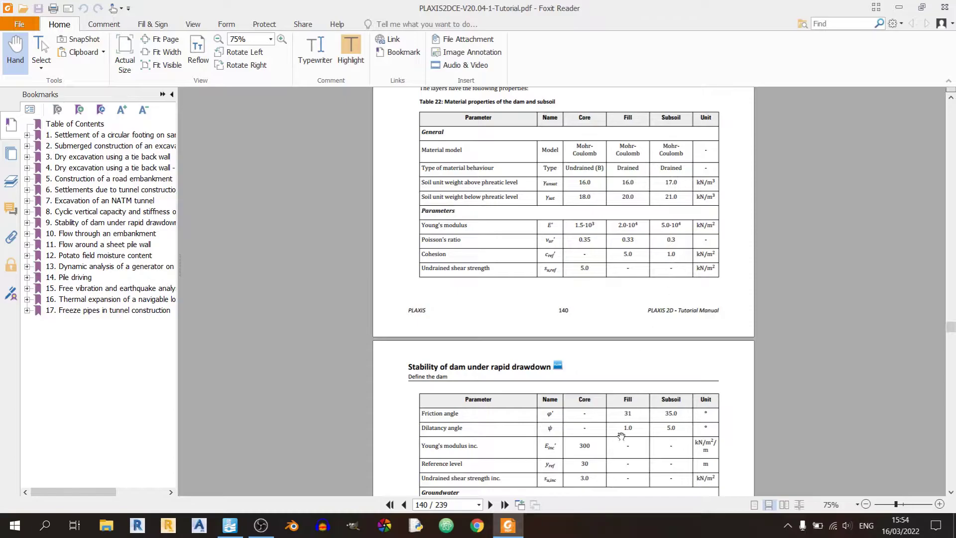
scroll(623, 428, "down", 3)
left_click(508, 526)
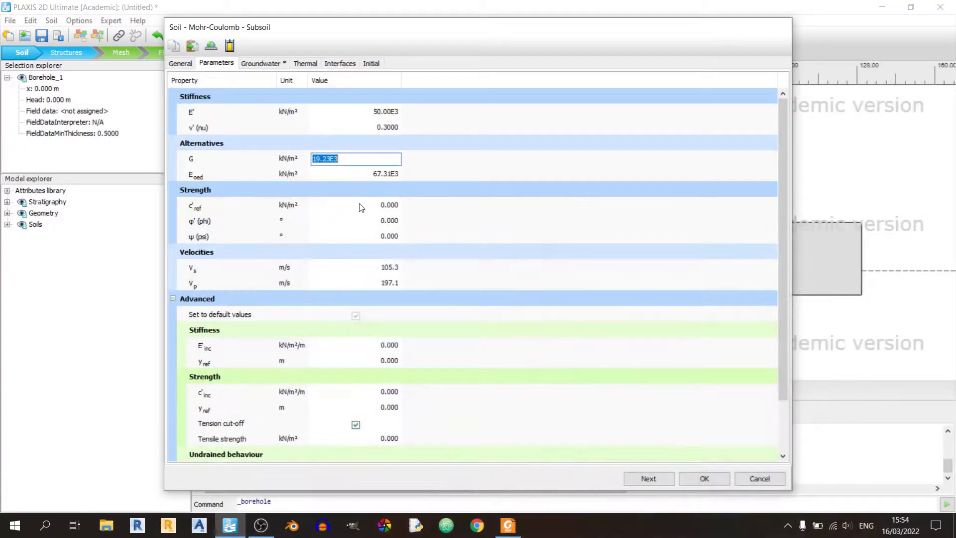
left_click(361, 208)
key("BackSpace")
left_click(508, 525)
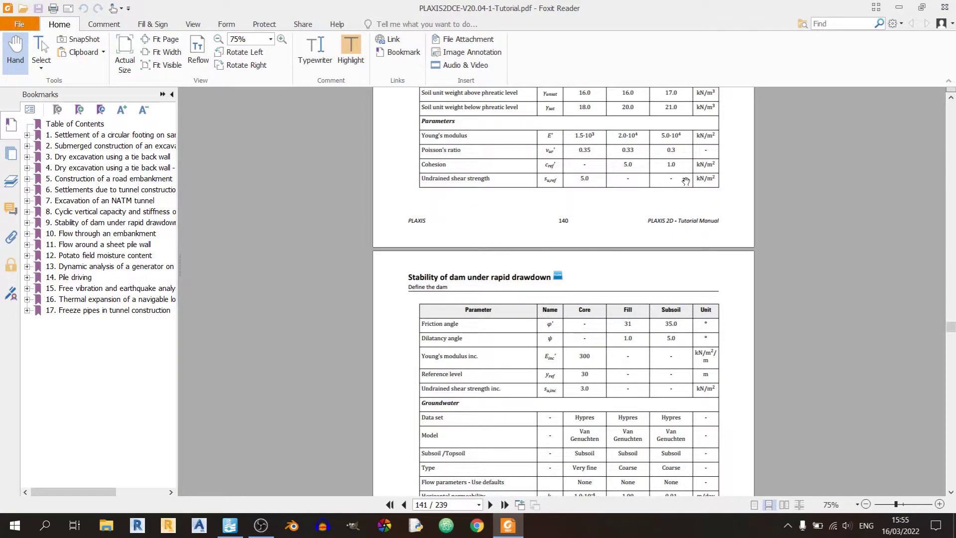
scroll(689, 216, "down", 3)
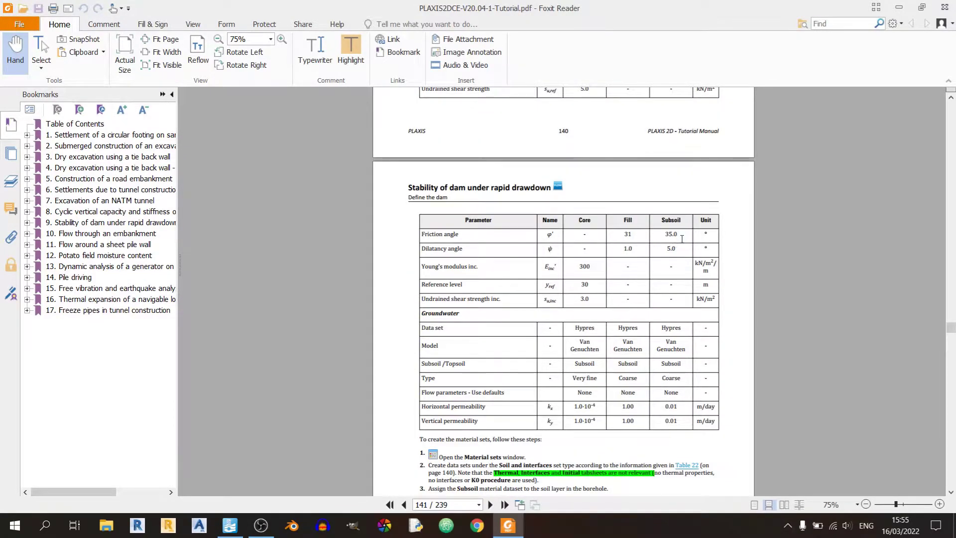
left_click(508, 525)
type("1")
key("Tab")
type("35")
key("Tab")
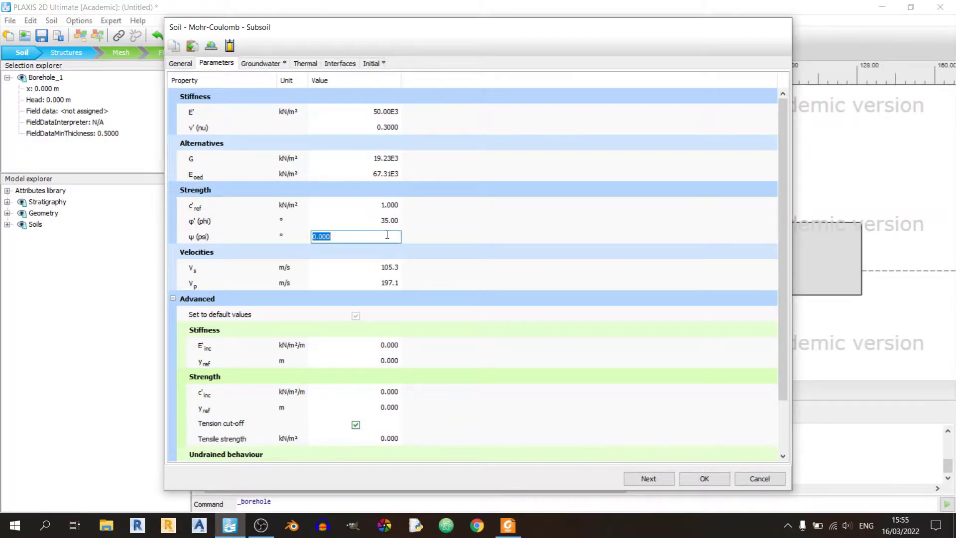
left_click(508, 525)
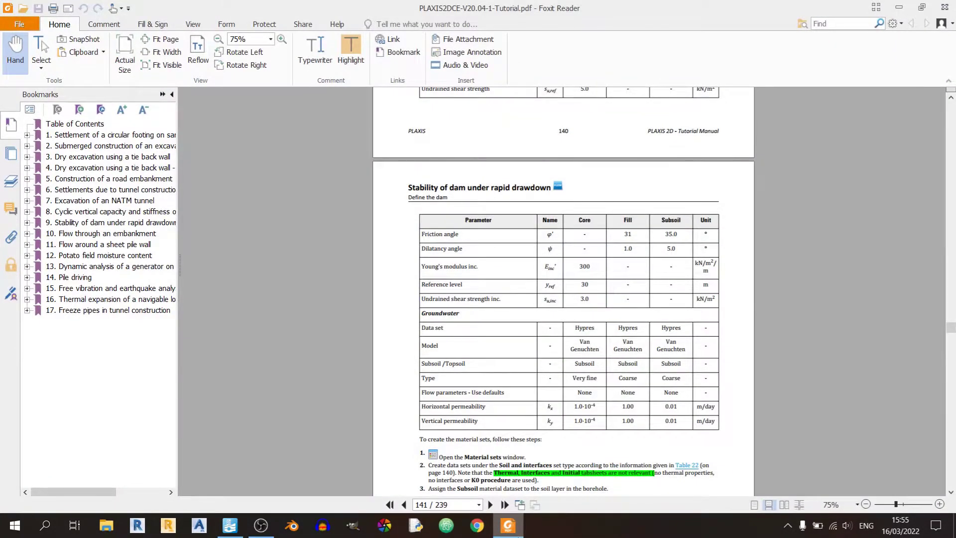
left_click(508, 525)
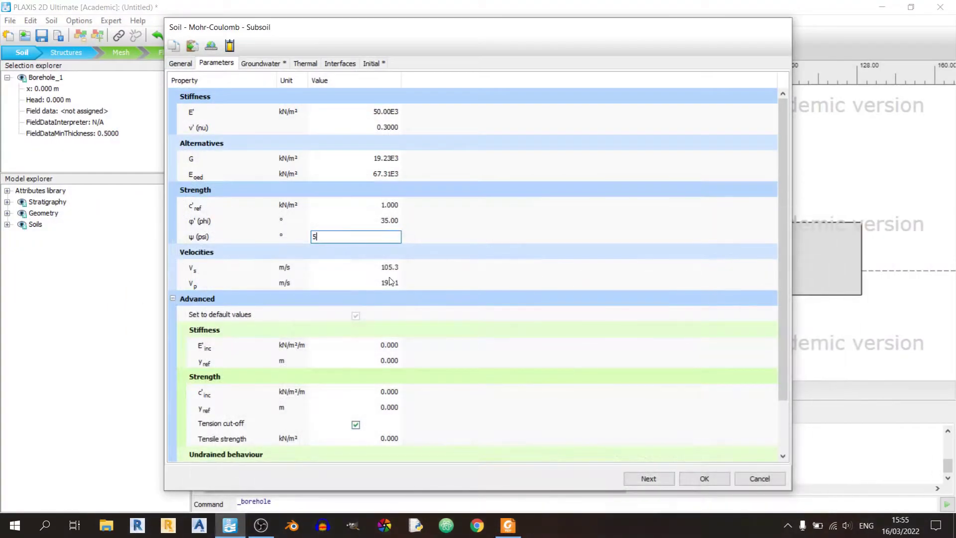
key("Tab")
left_click(508, 526)
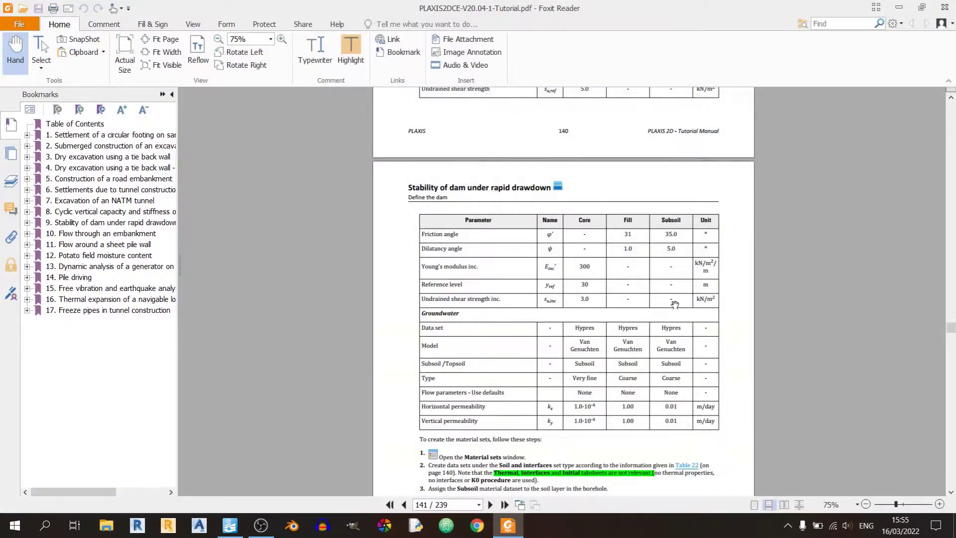
scroll(652, 303, "down", 3)
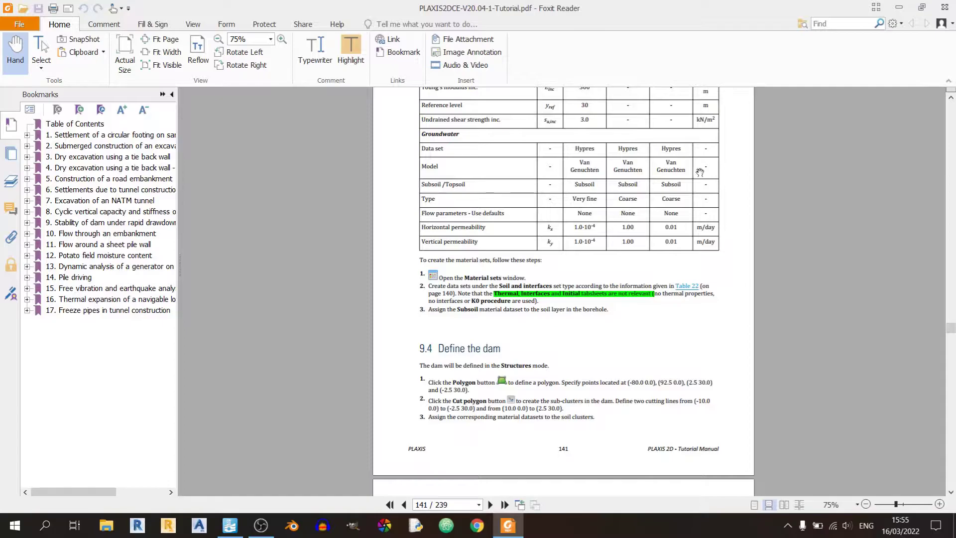
scroll(662, 172, "up", 1)
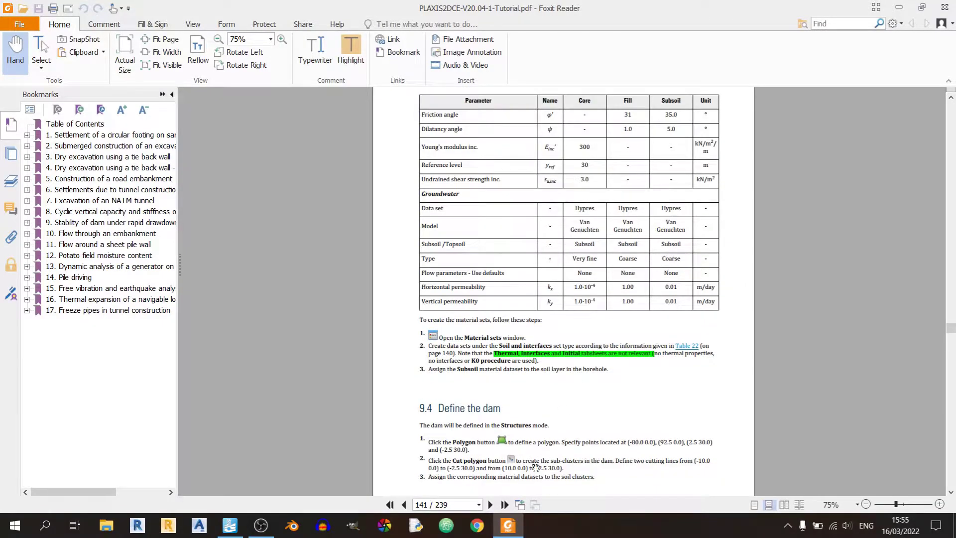
Choose the Hypres data set, Van Genuchten model and Subsoil/Coarse soil type for Subsoil.
left_click(508, 525)
left_click(260, 63)
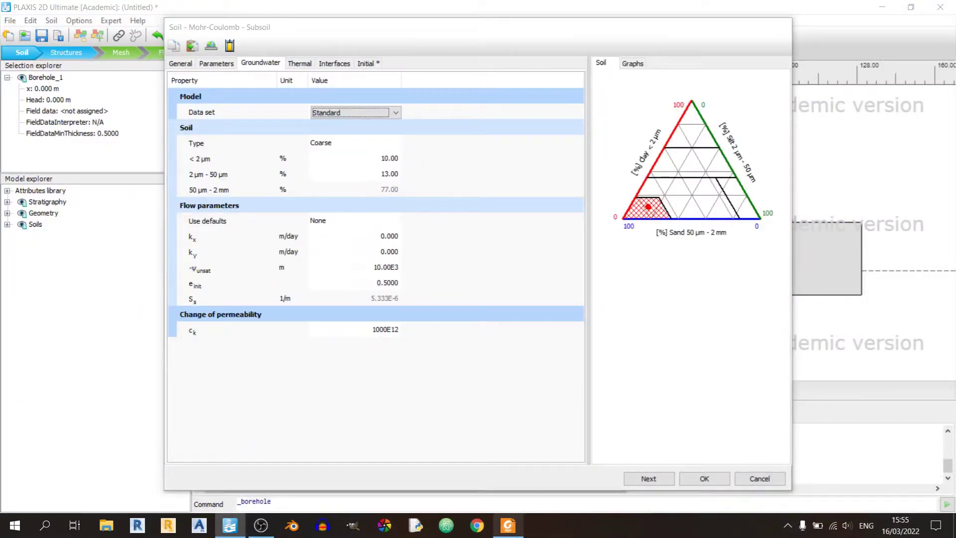
left_click(508, 525)
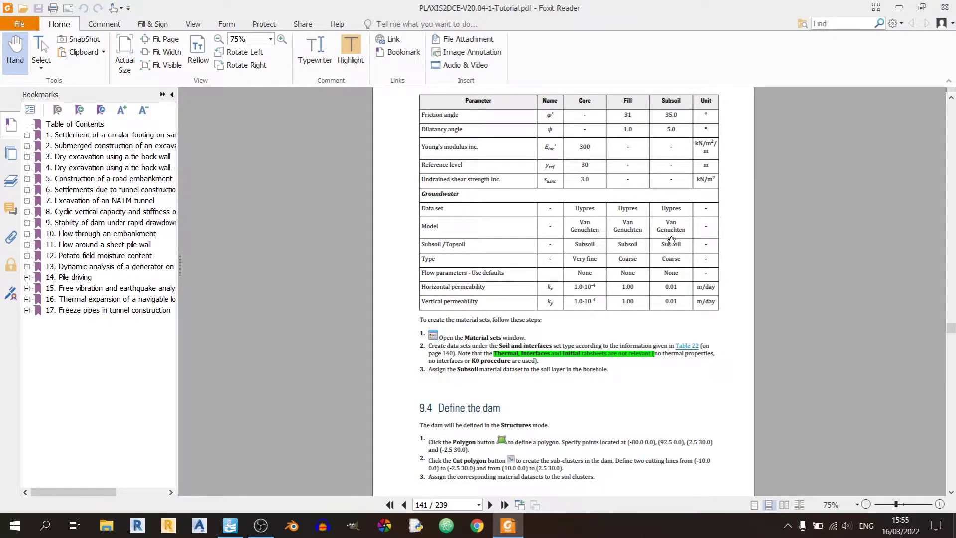
left_click(507, 526)
left_click(355, 113)
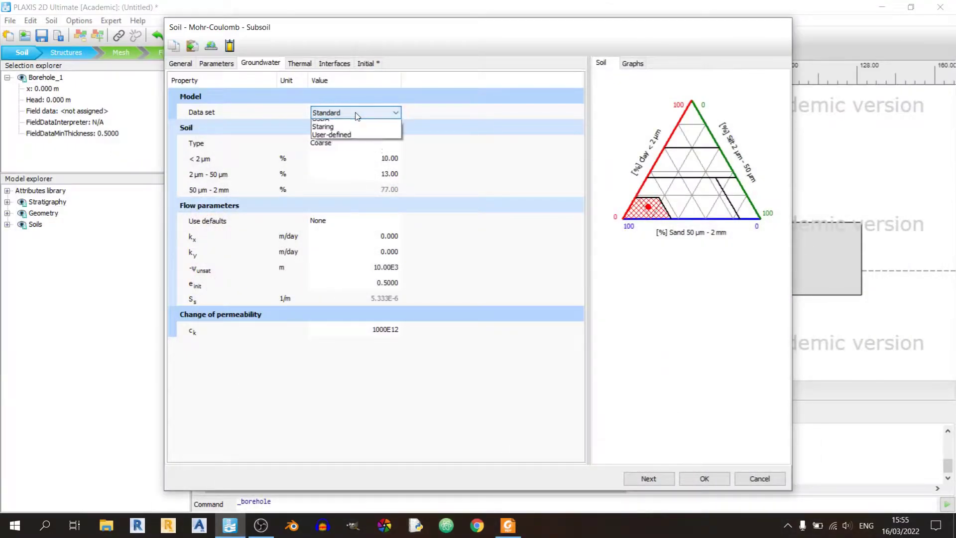
left_click(348, 122)
left_click(379, 128)
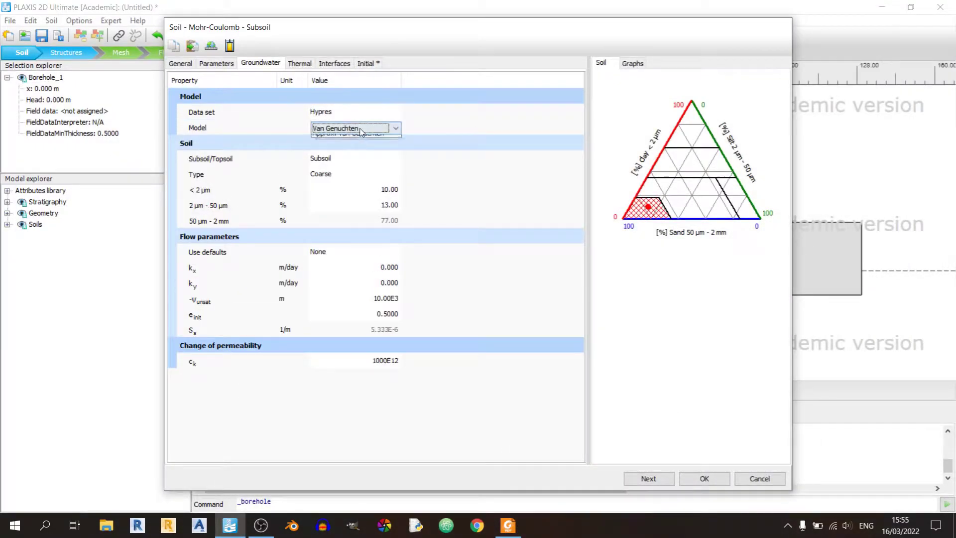
left_click(435, 134)
key("alt+Tab")
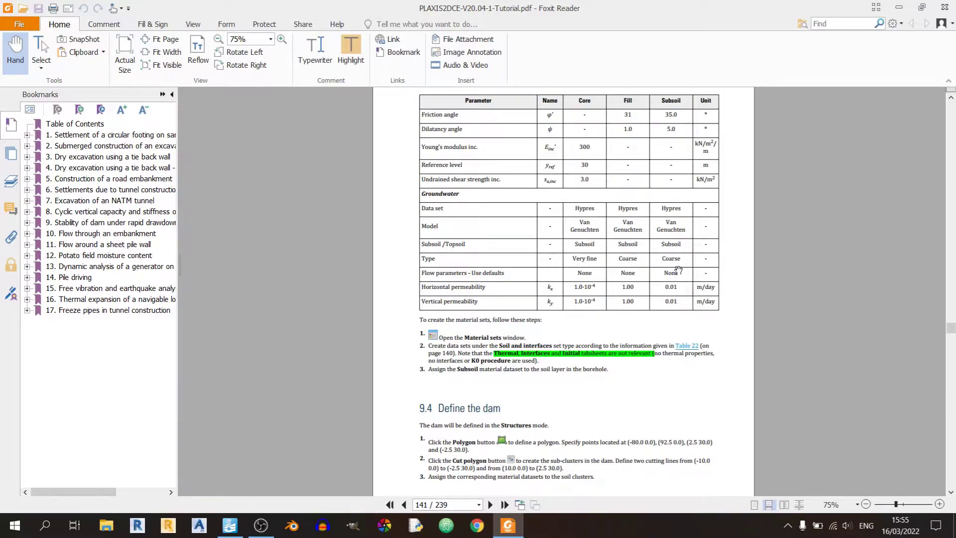
key("alt+Tab")
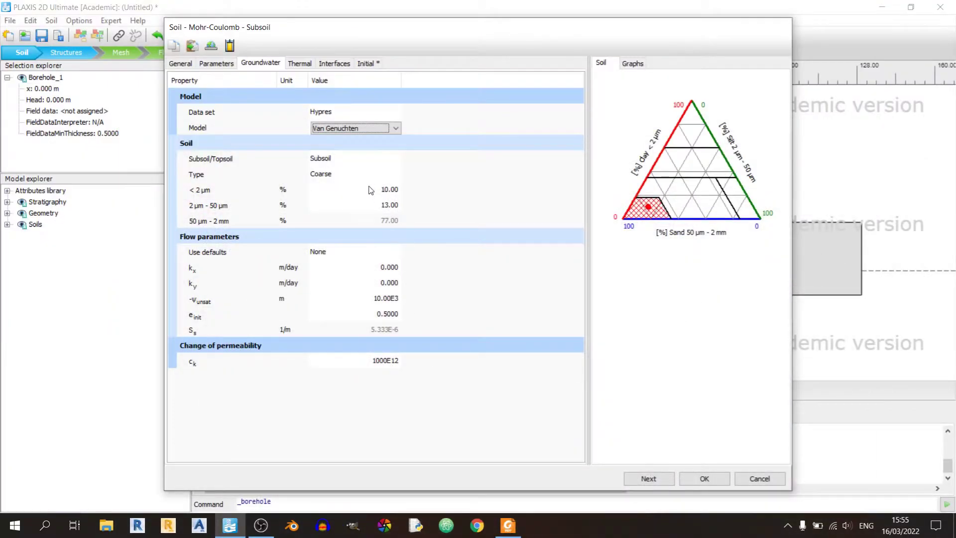
left_click(322, 163)
left_click(321, 175)
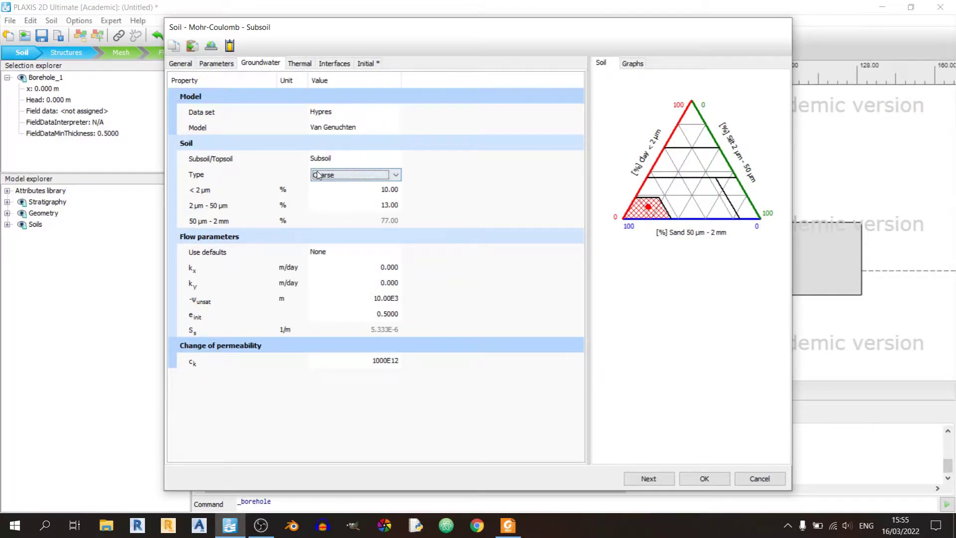
left_click(421, 299)
Enter Subsoil permeabilities kx and ky of 0.01 m/day.
left_click(381, 268)
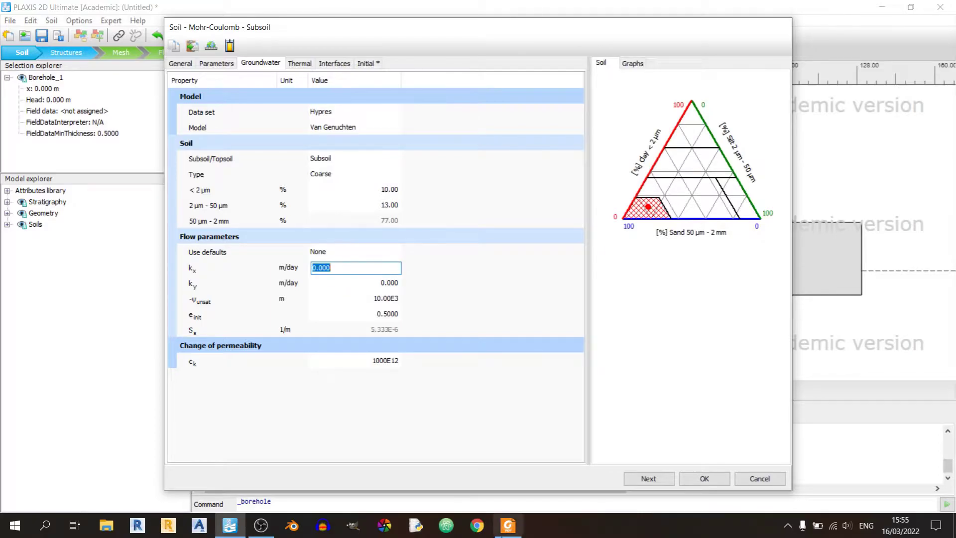
key("alt+Tab")
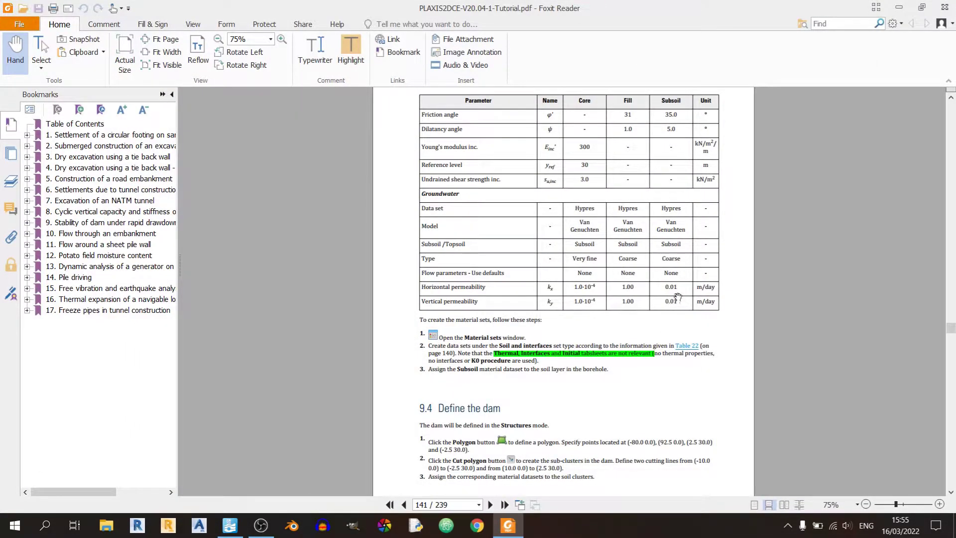
left_click(508, 525)
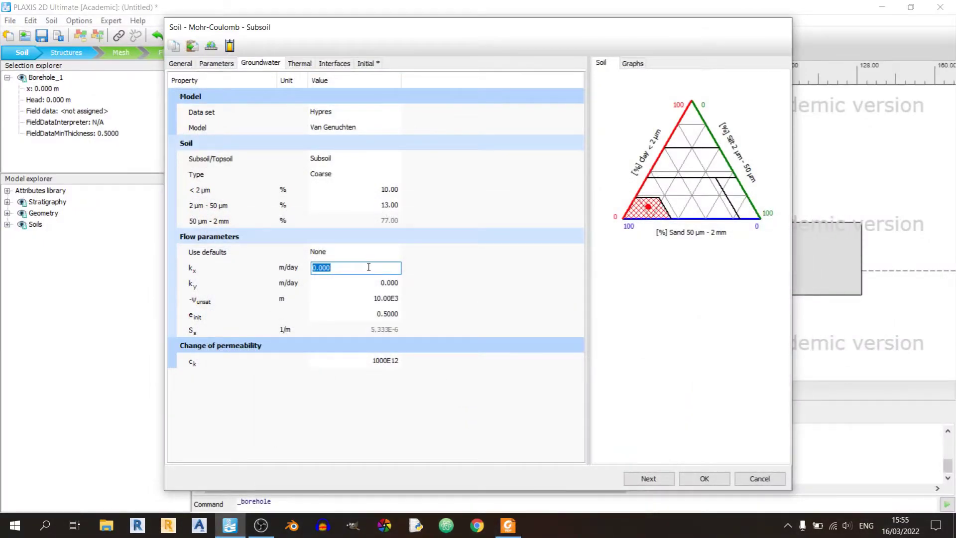
type("0.01")
key("Tab")
type("0.01")
key("Tab")
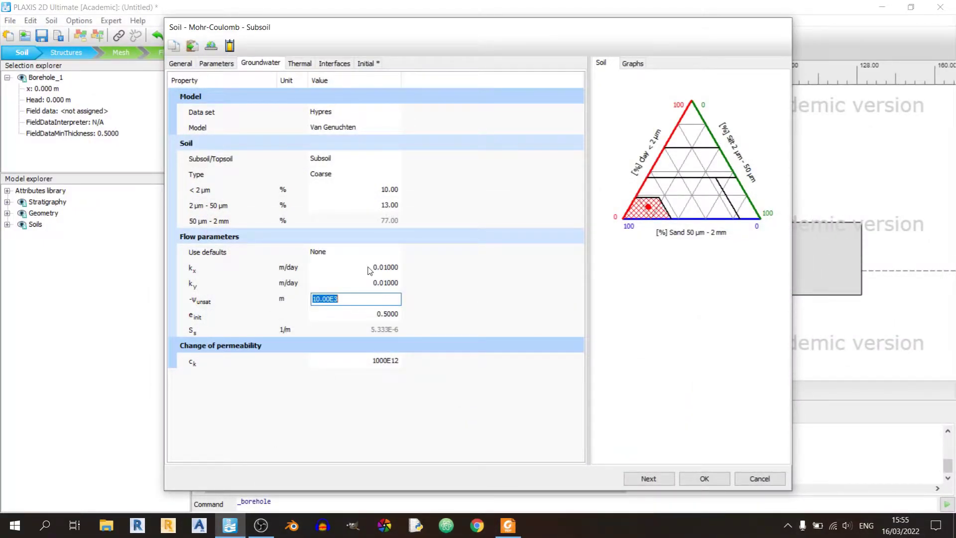
left_click(508, 525)
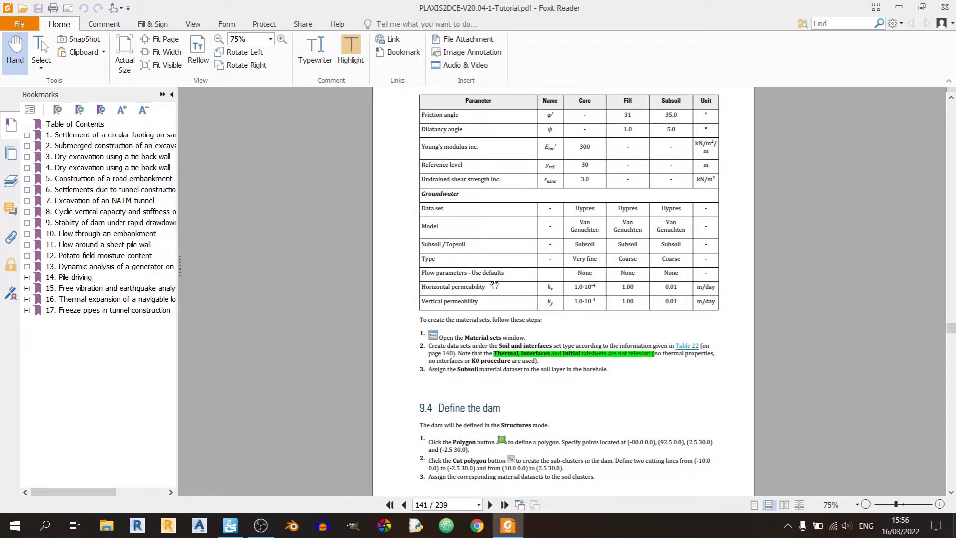
left_click(508, 525)
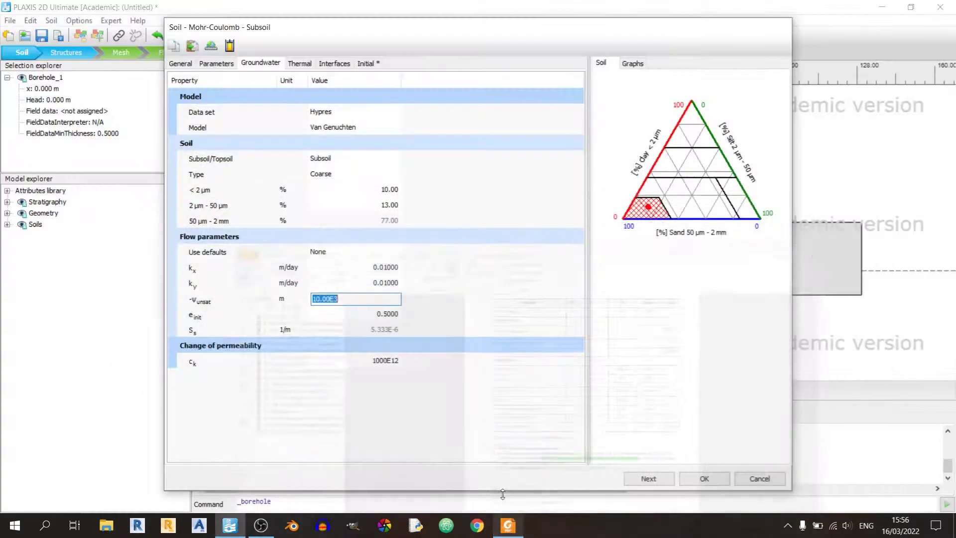
Save the completed Subsoil material set.
key("Tab")
left_click(692, 477)
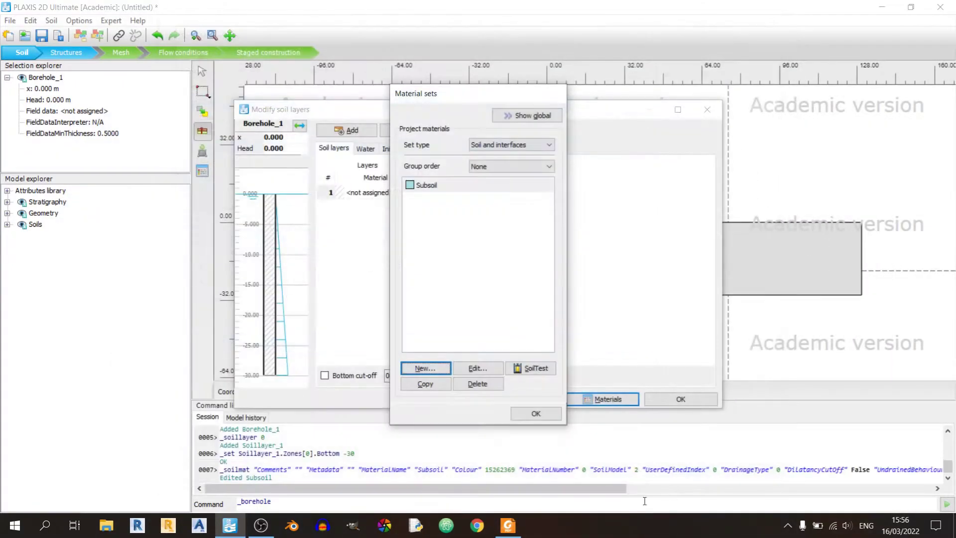
left_click(508, 525)
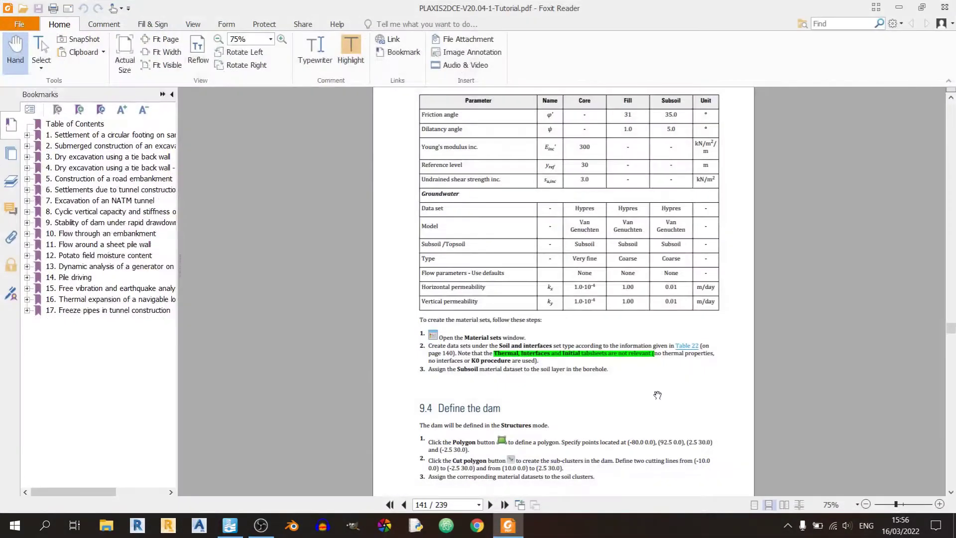
left_click(510, 520)
Assign the Subsoil material to borehole layer 1 and return to the material sets list.
left_click(394, 194)
left_click(358, 206)
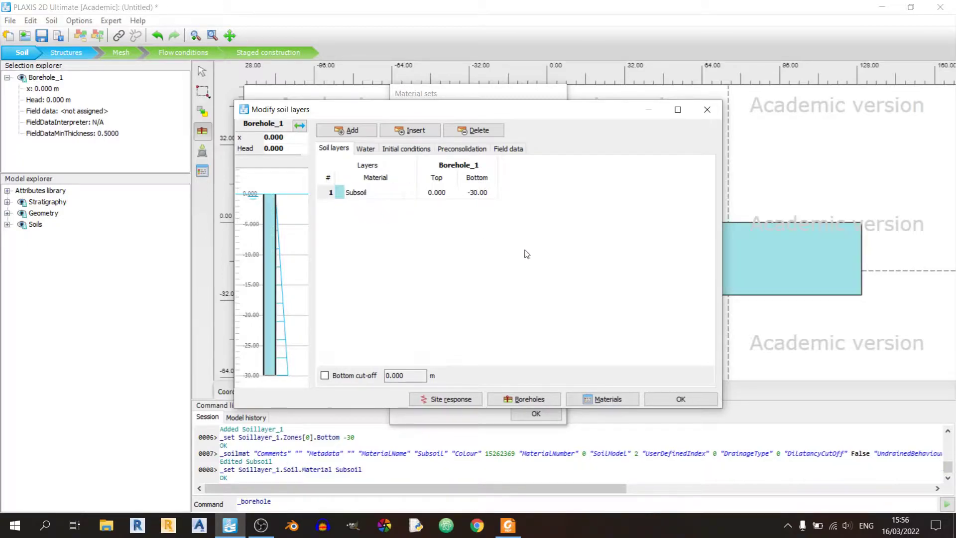
left_click(618, 400)
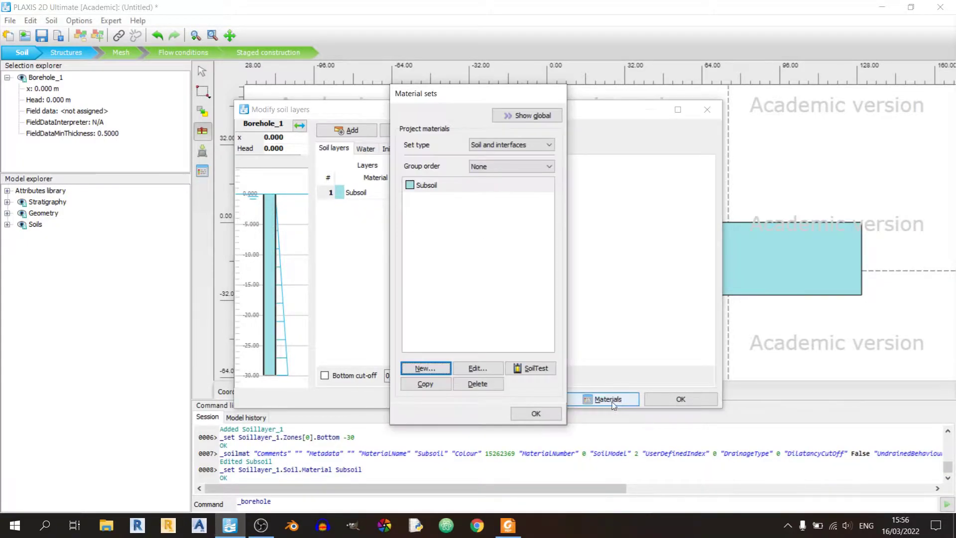
Create a new Mohr-Coulomb, Drained soil set named Fill.
left_click(426, 368)
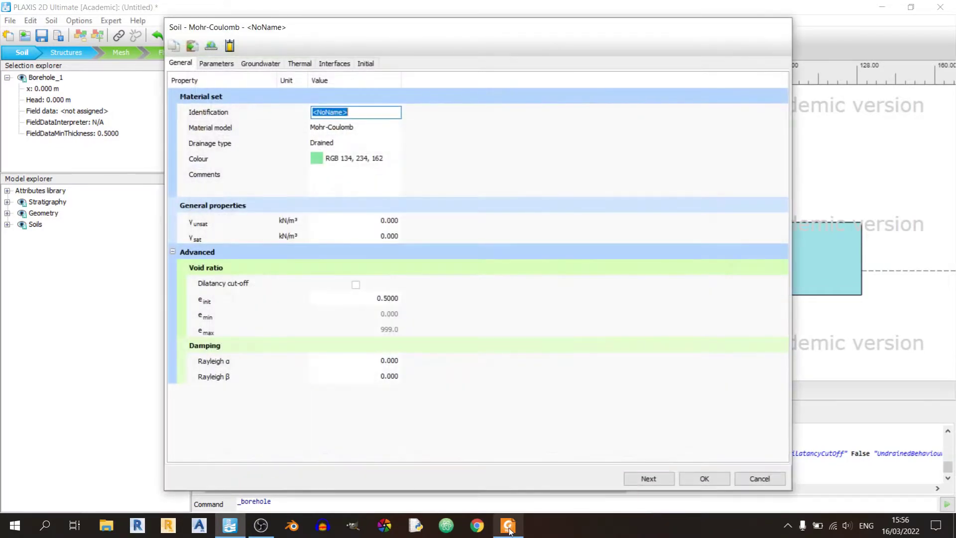
left_click(508, 525)
scroll(539, 416, "up", 3)
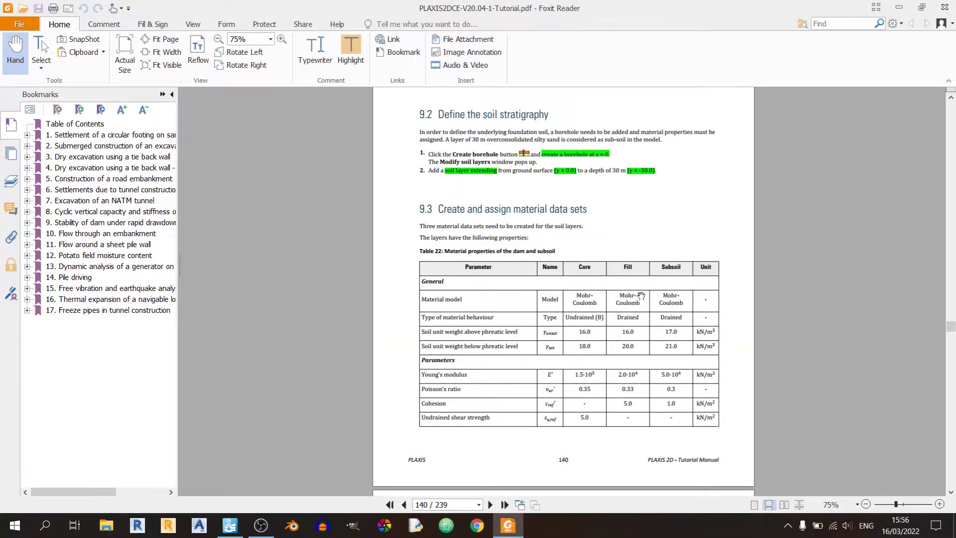
key("alt+Tab")
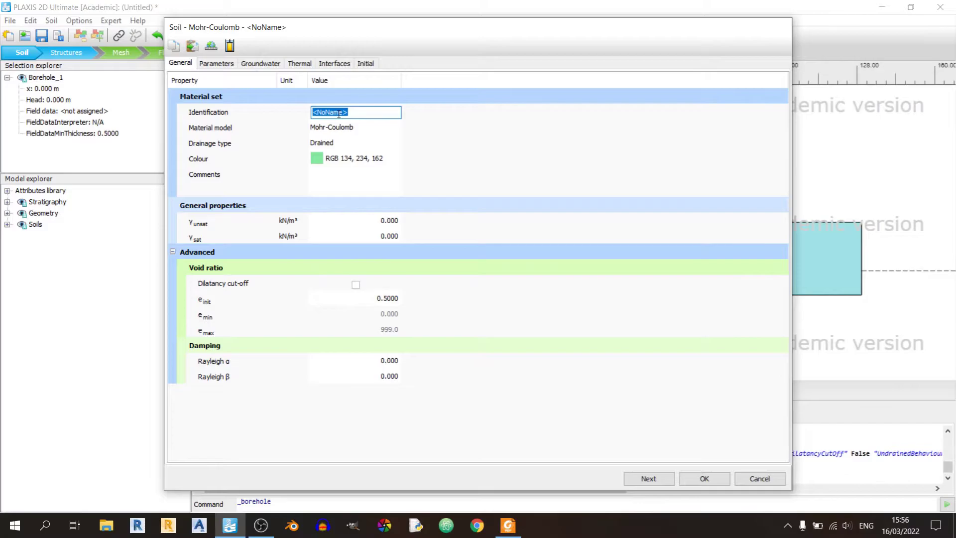
type("Fill")
left_click(359, 128)
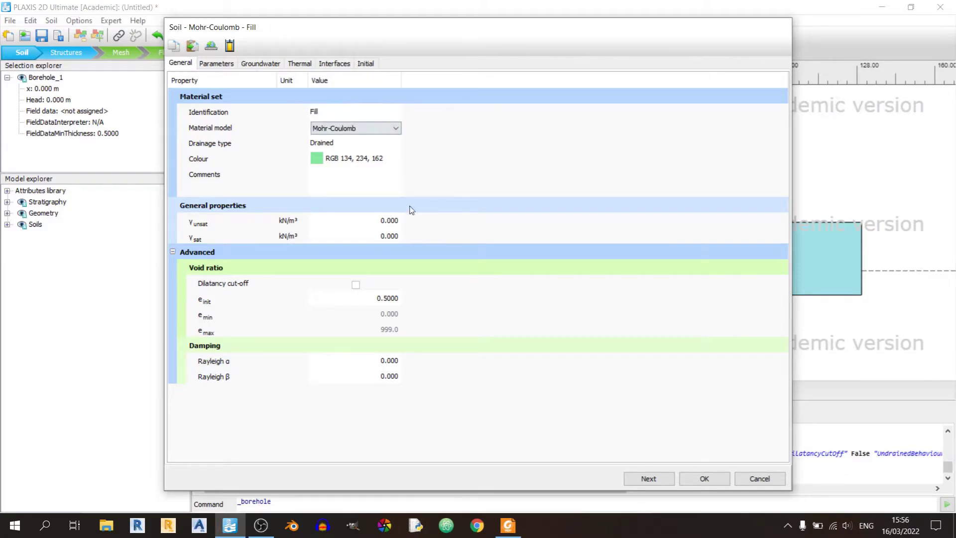
left_click(360, 146)
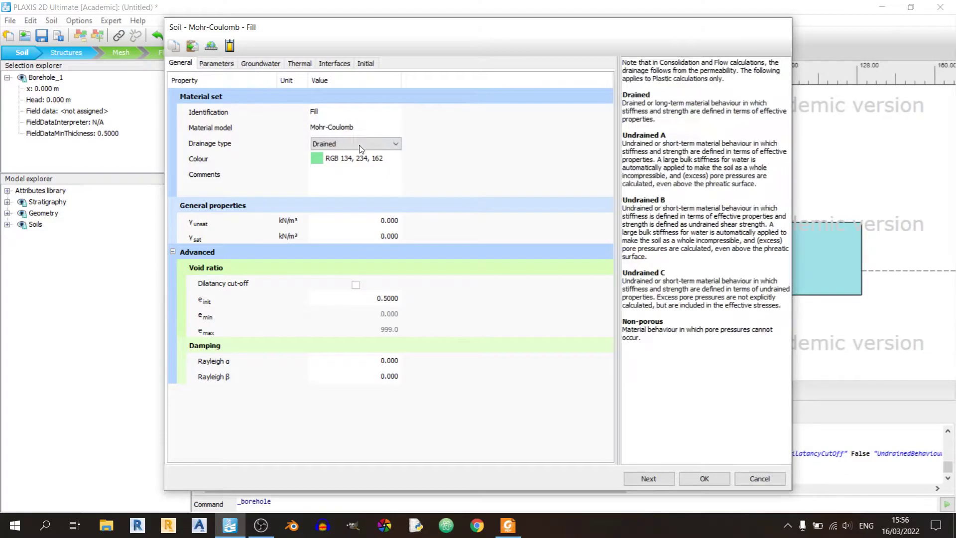
Give Fill unit weights γunsat 16 and γsat 20 kN/m³.
left_click(505, 528)
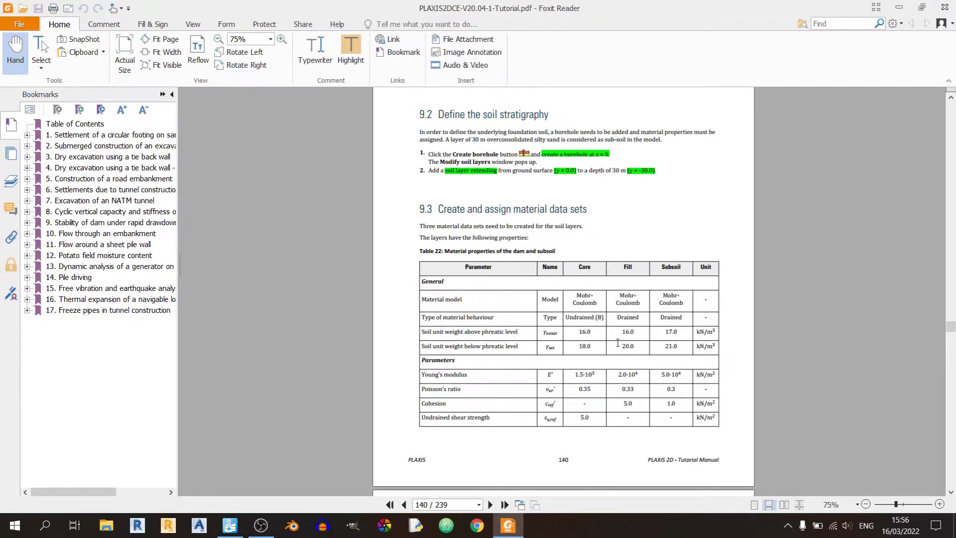
key("alt+Tab")
type("16")
key("Tab")
key("alt+Tab")
key("alt+Tab")
type("20")
key("Tab")
key("alt+Tab")
scroll(647, 375, "down", 3)
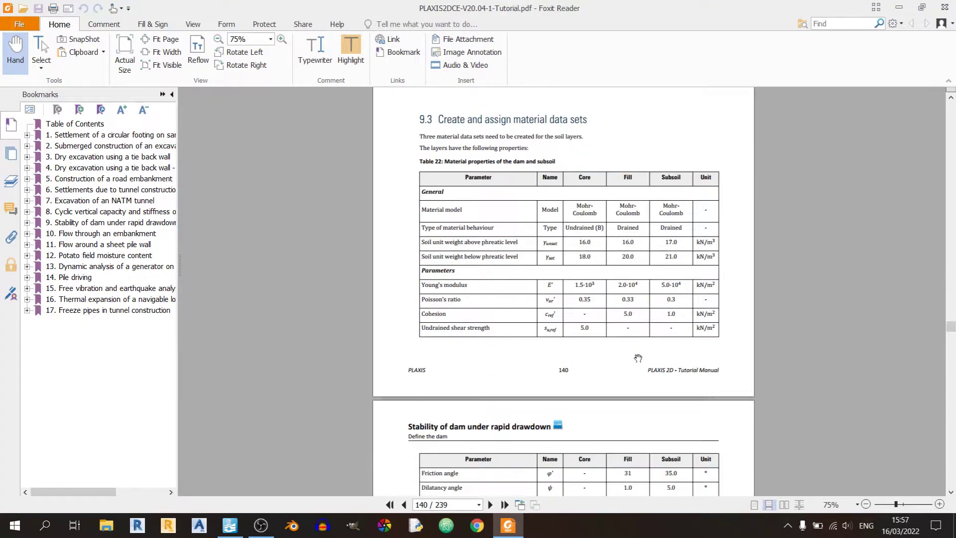
key("alt+Tab")
Enter the Fill stiffness: E' 20.00E3 and Poisson's ratio ν' 0.33.
left_click(229, 66)
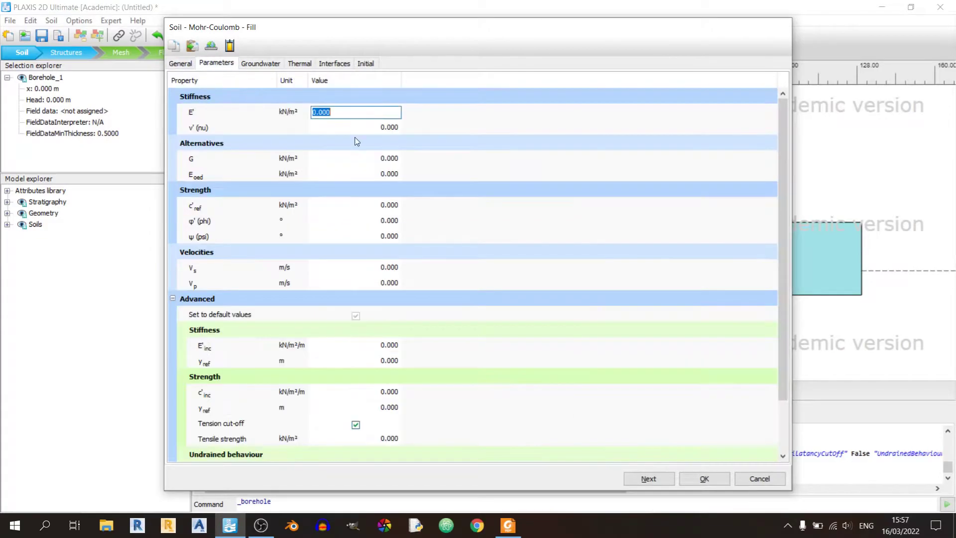
type("200")
key("Tab")
key("alt+Tab")
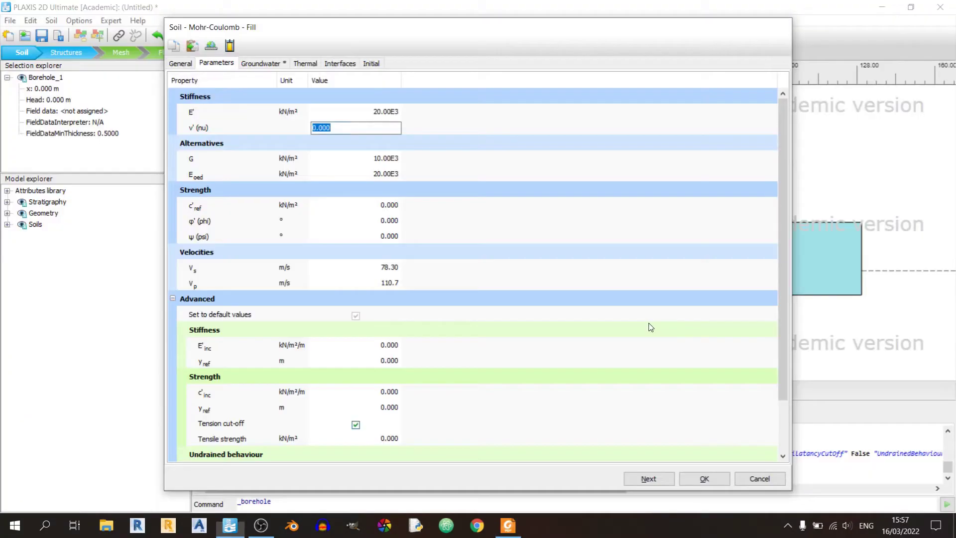
key("alt+Tab")
left_click(351, 160)
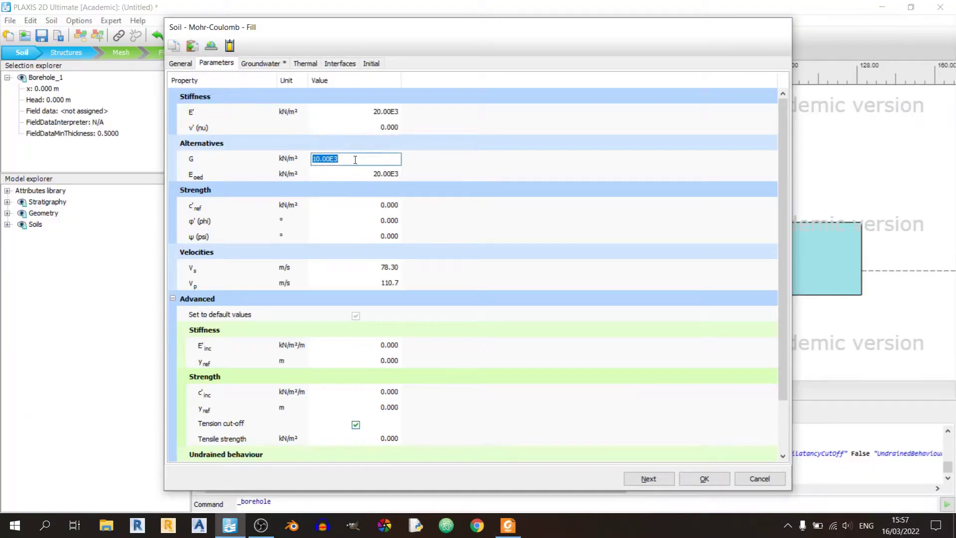
left_click(377, 129)
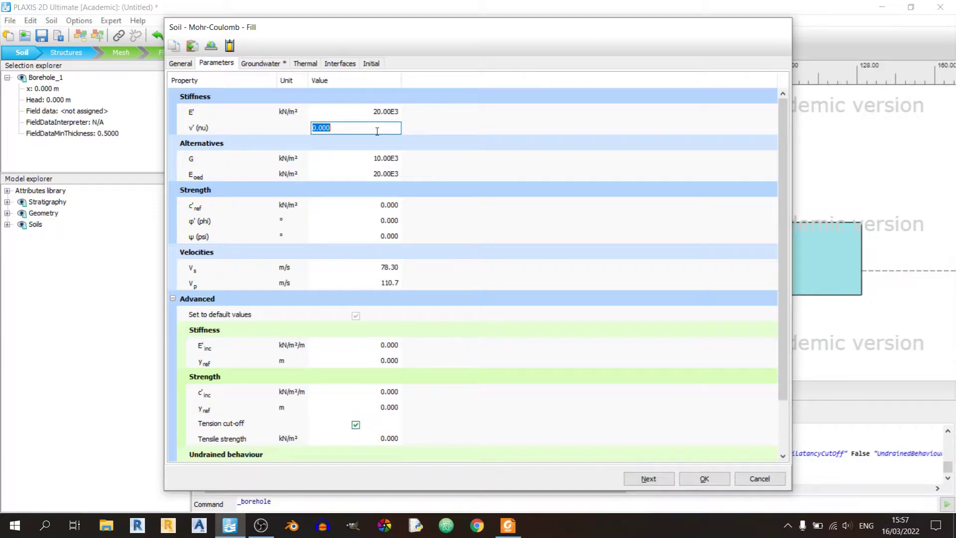
key("Tab")
left_click(378, 128)
type("0.33")
key("Tab")
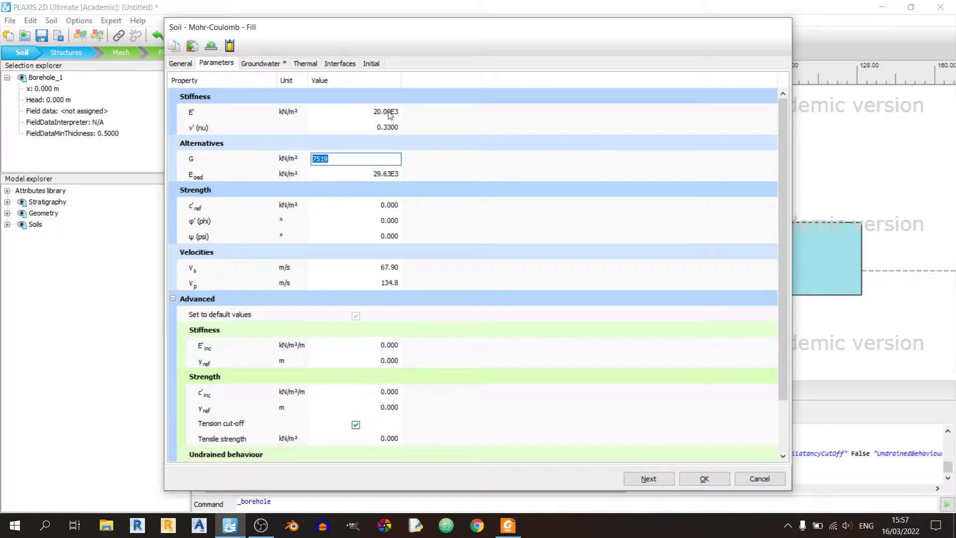
key("alt+Tab")
scroll(623, 319, "down", 1)
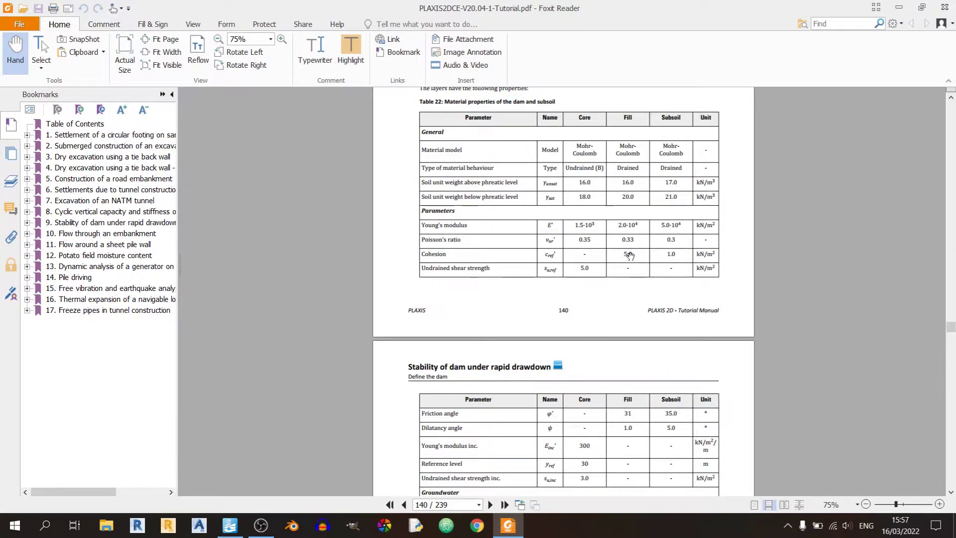
key("alt+Tab")
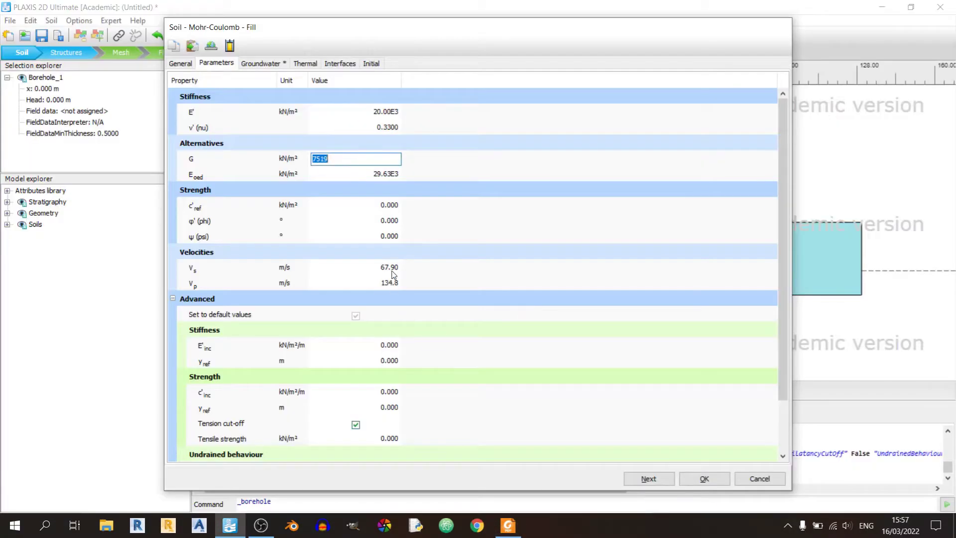
Keep G at 7519 and enter strength values c'ref 5, φ' 31 and ψ 1.
left_click(358, 208)
key("alt+Tab")
scroll(619, 258, "down", 1)
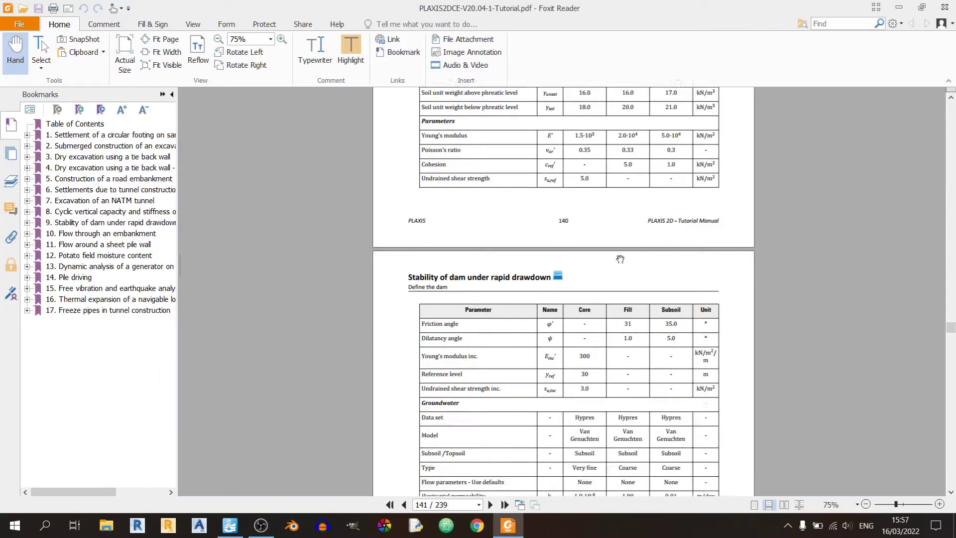
scroll(620, 258, "down", 1)
key("alt+Tab")
type("5")
key("Tab")
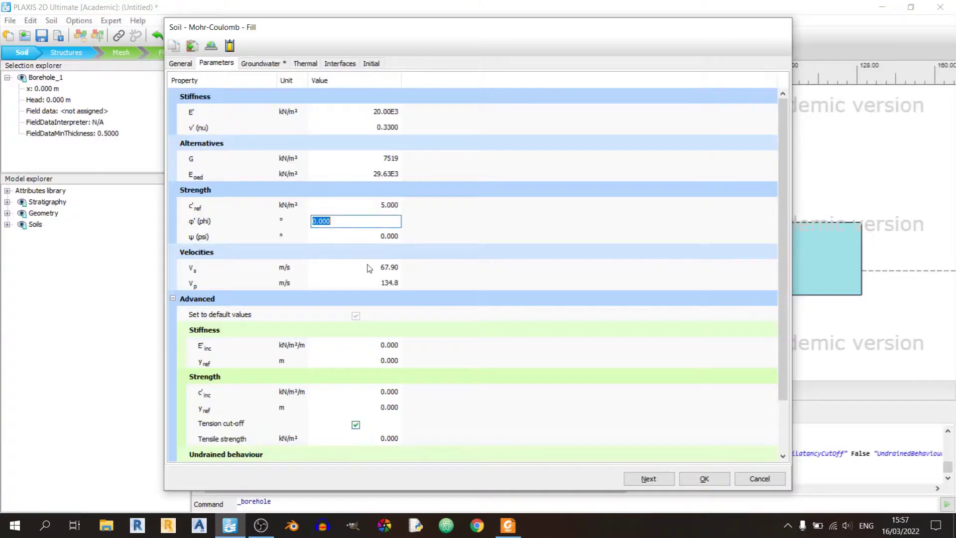
type("31")
key("Tab")
key("alt+Tab")
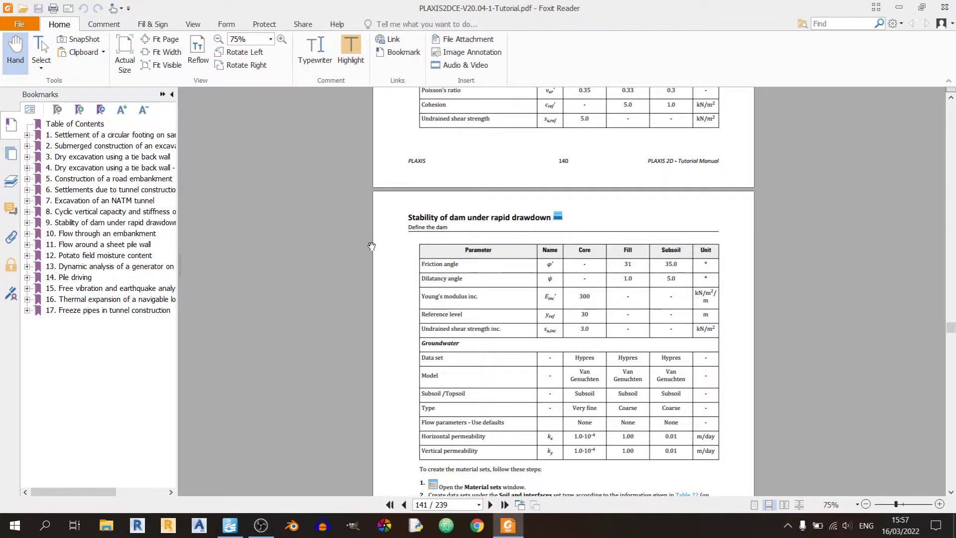
key("alt+Tab")
type("1")
key("Tab")
Choose the Hypres data set for the Fill groundwater properties.
scroll(456, 271, "down", 3)
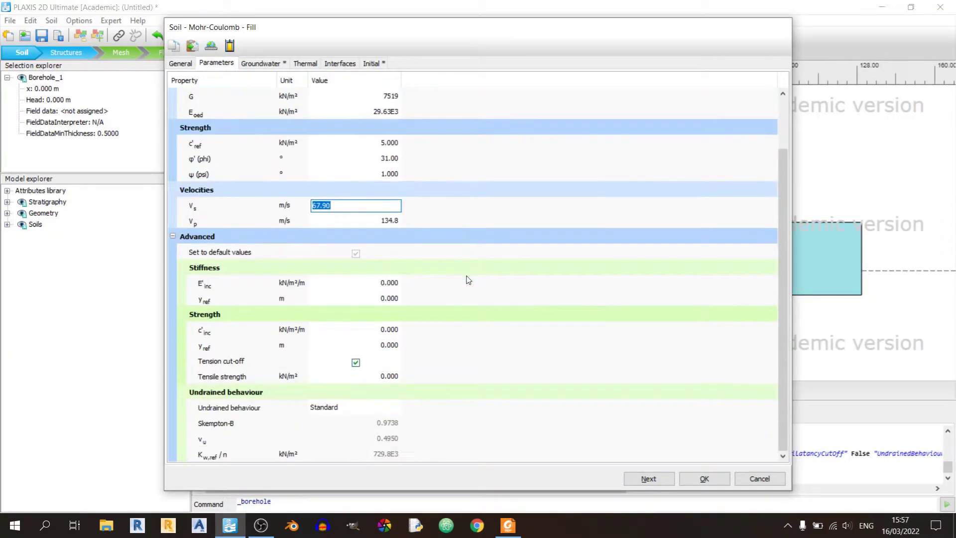
key("alt+Tab")
scroll(618, 287, "down", 2)
scroll(617, 286, "up", 2)
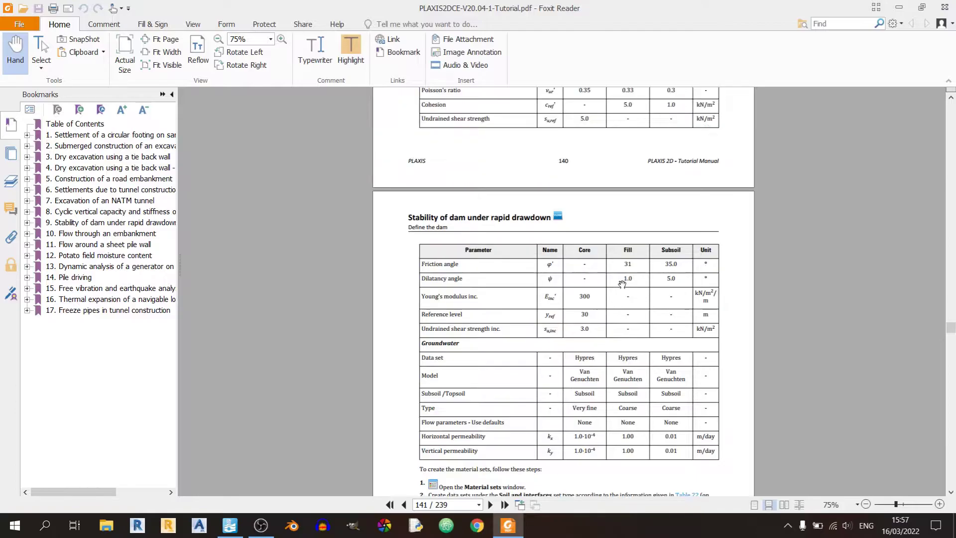
scroll(642, 309, "down", 2)
scroll(631, 270, "down", 3)
key("alt+Tab")
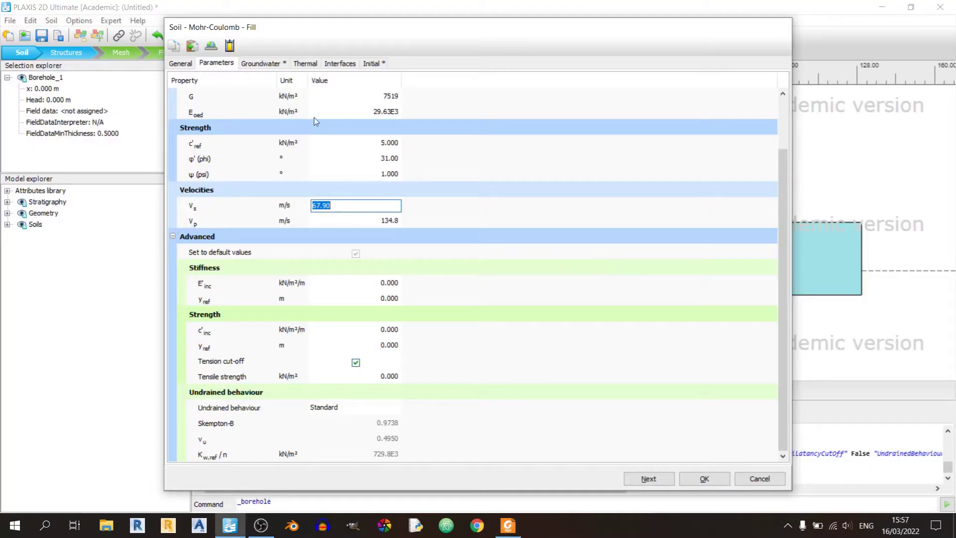
left_click(266, 65)
left_click(372, 112)
left_click(349, 130)
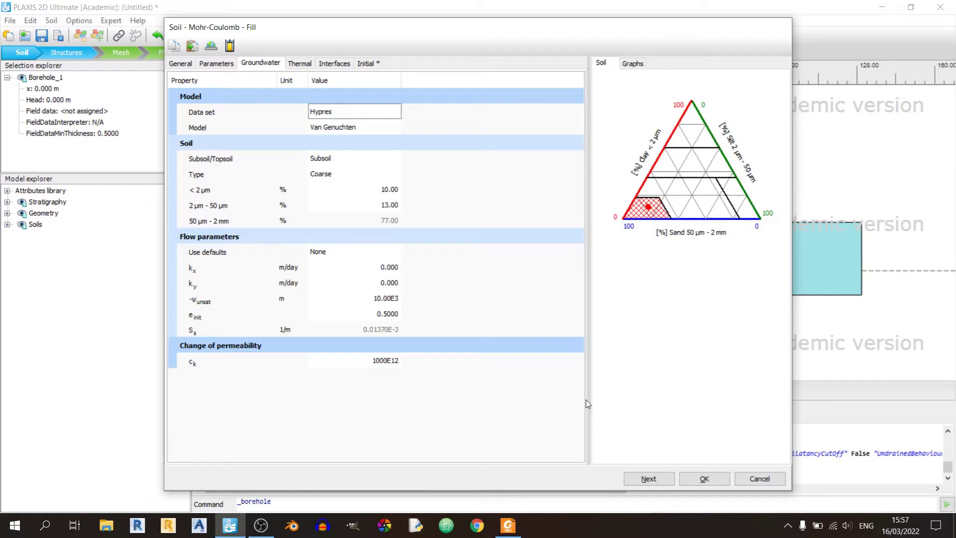
Keep soil type Coarse, set Fill kx and ky to 1 m/day, and save the set.
left_click(517, 528)
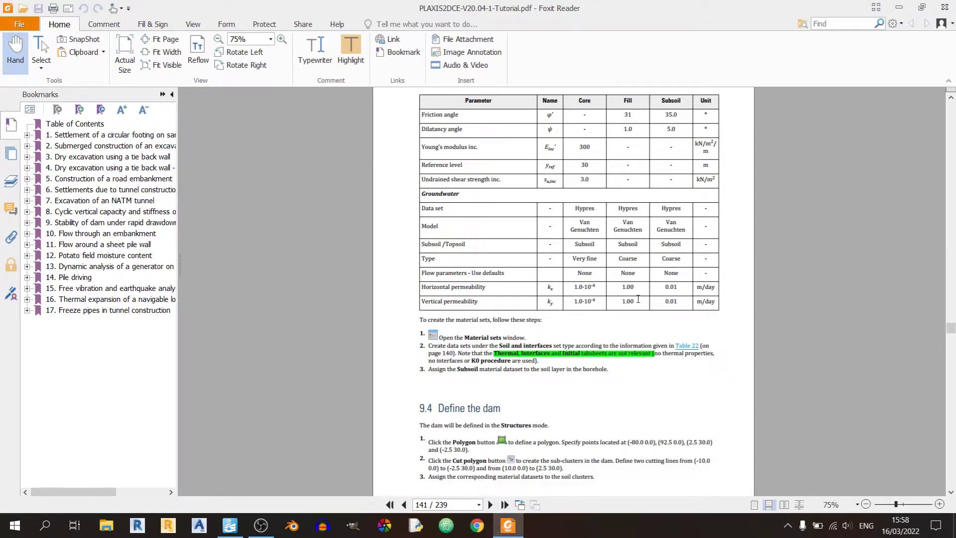
left_click(507, 525)
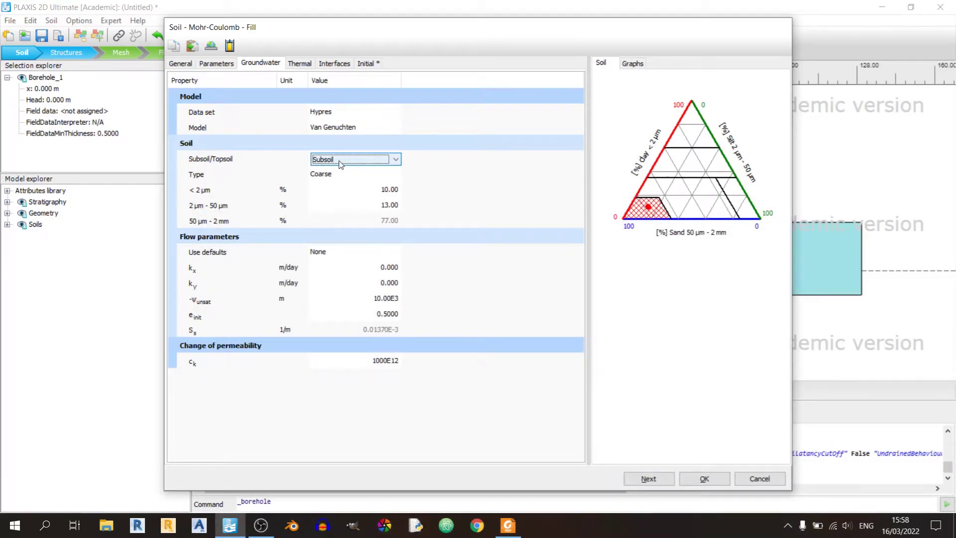
left_click(328, 177)
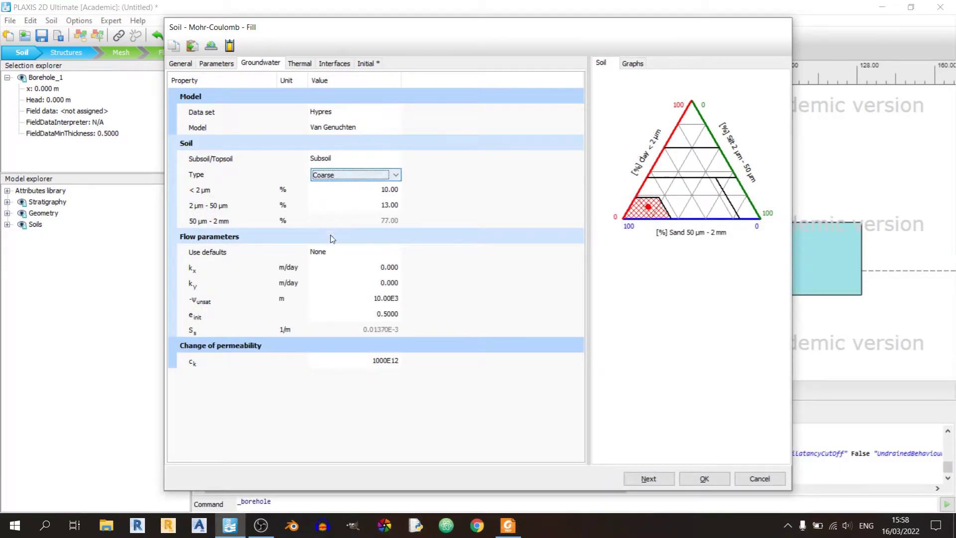
left_click(336, 267)
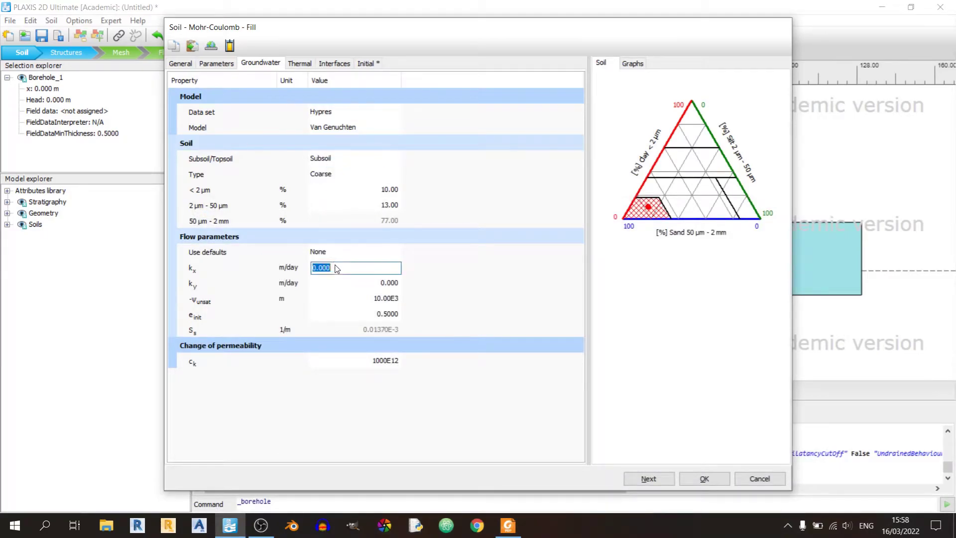
left_click(508, 526)
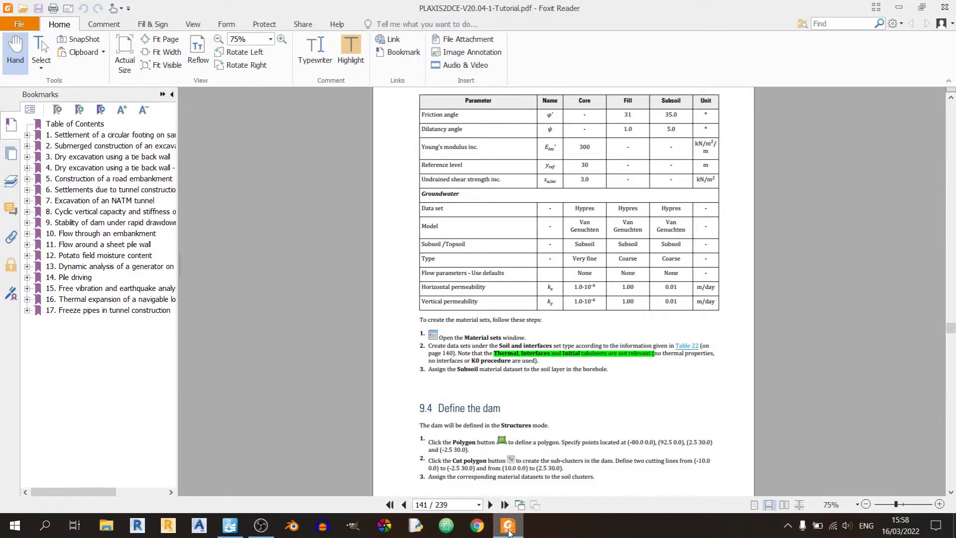
left_click(511, 532)
type("1")
key("Return")
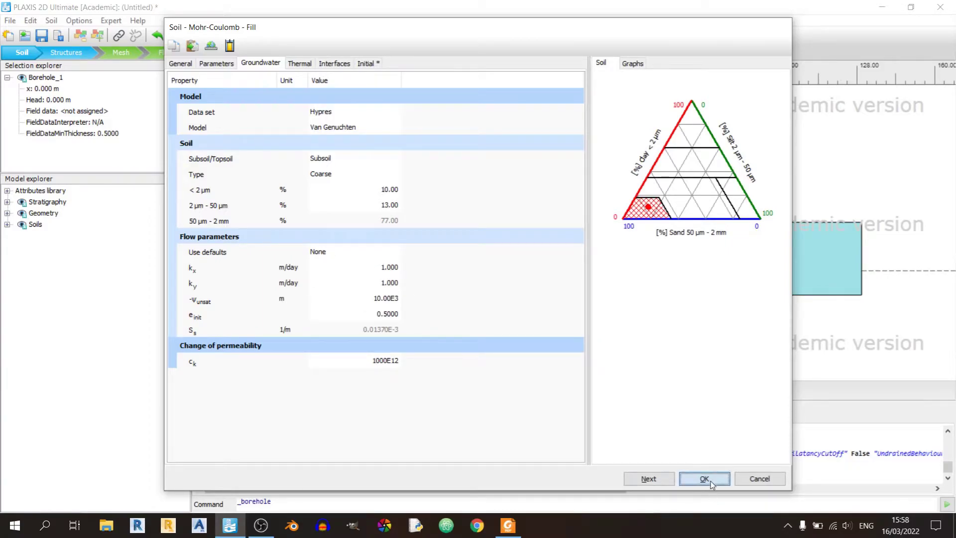
left_click(704, 478)
Create a new soil set named Core with Undrained (B) drainage type.
left_click(425, 368)
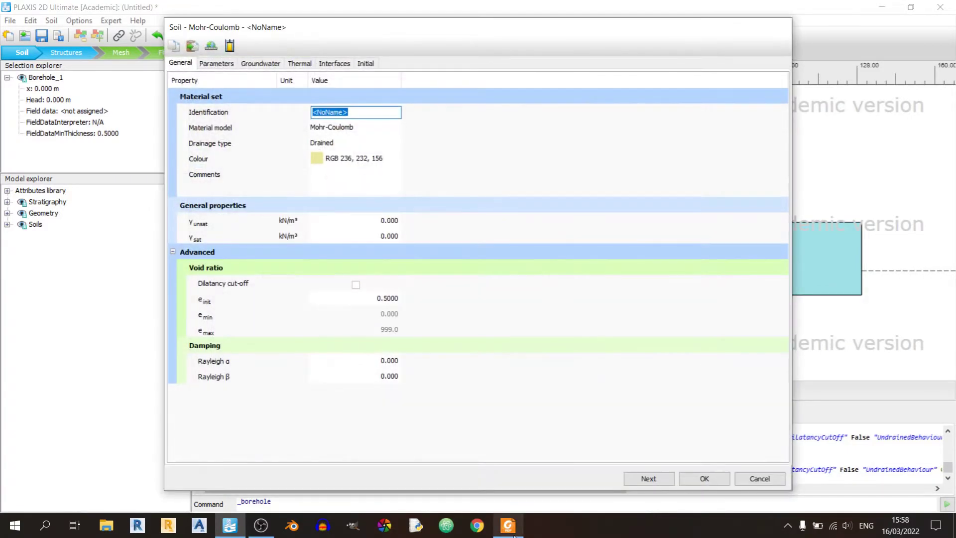
left_click(504, 532)
scroll(621, 182, "up", 3)
scroll(621, 182, "up", 5)
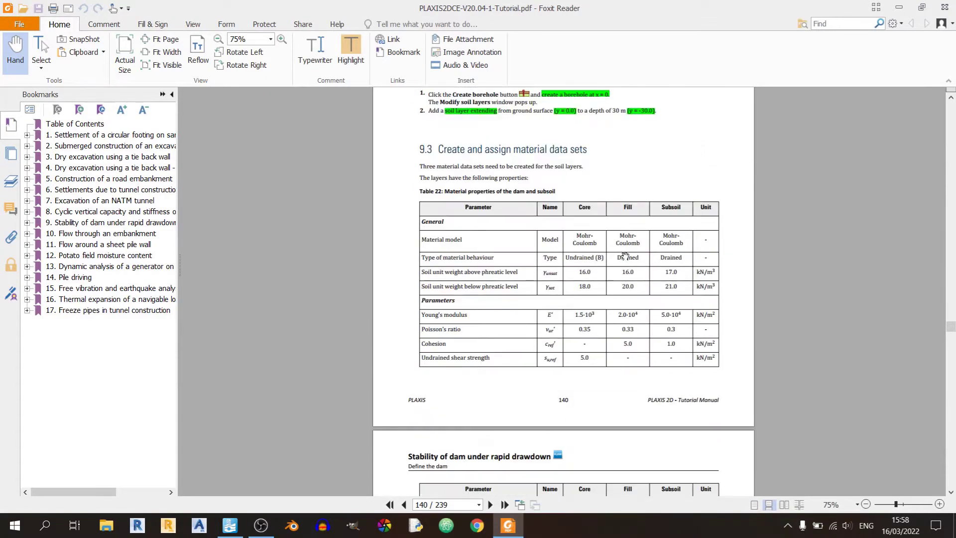
left_click(508, 526)
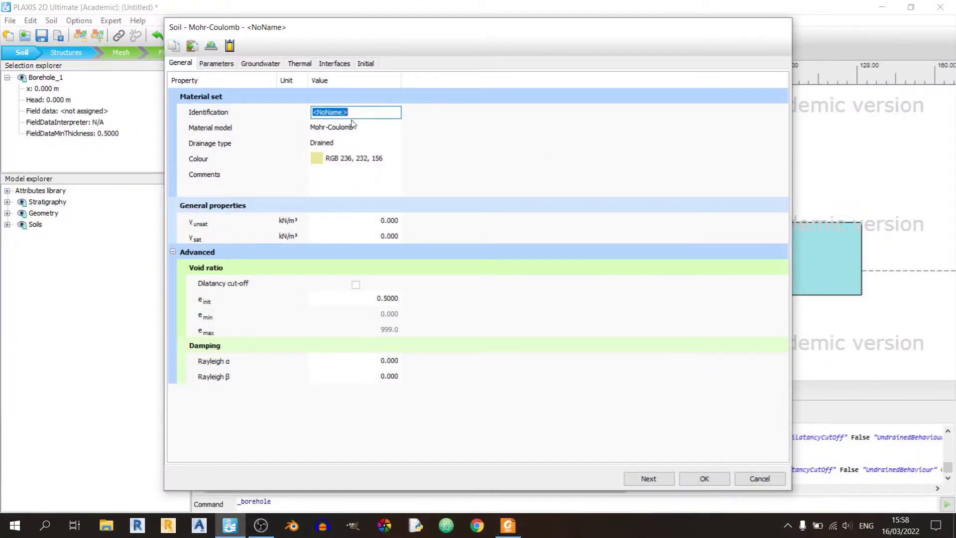
type("Core")
left_click(374, 137)
left_click(508, 525)
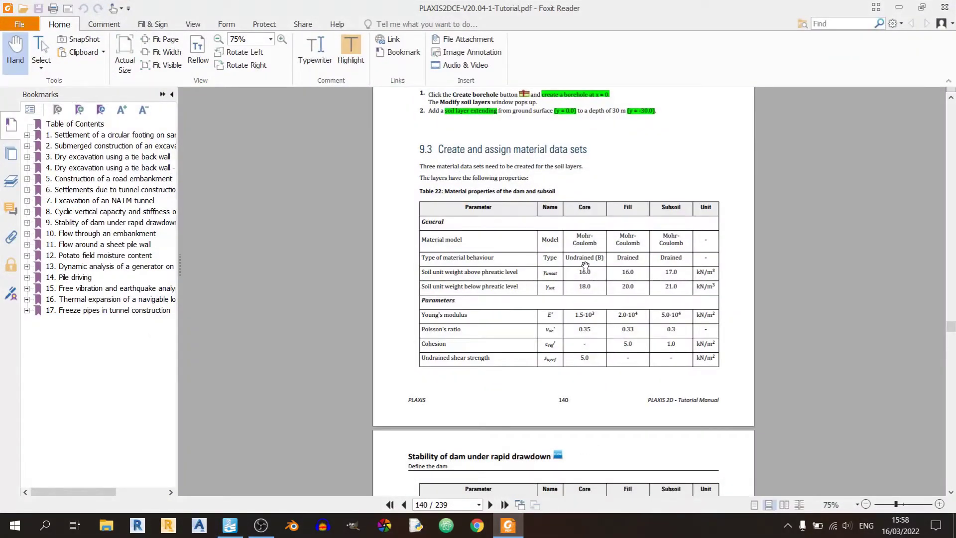
left_click(508, 525)
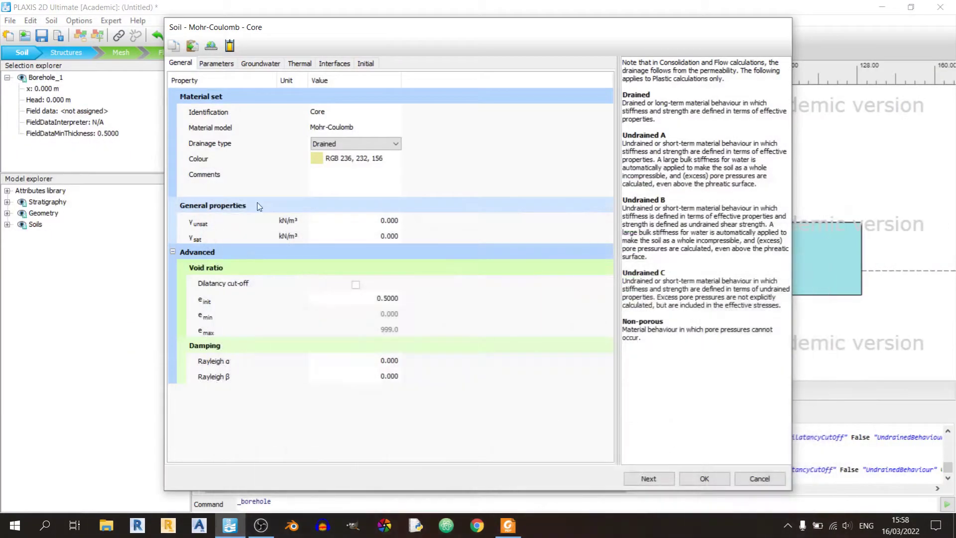
left_click(326, 144)
left_click(328, 172)
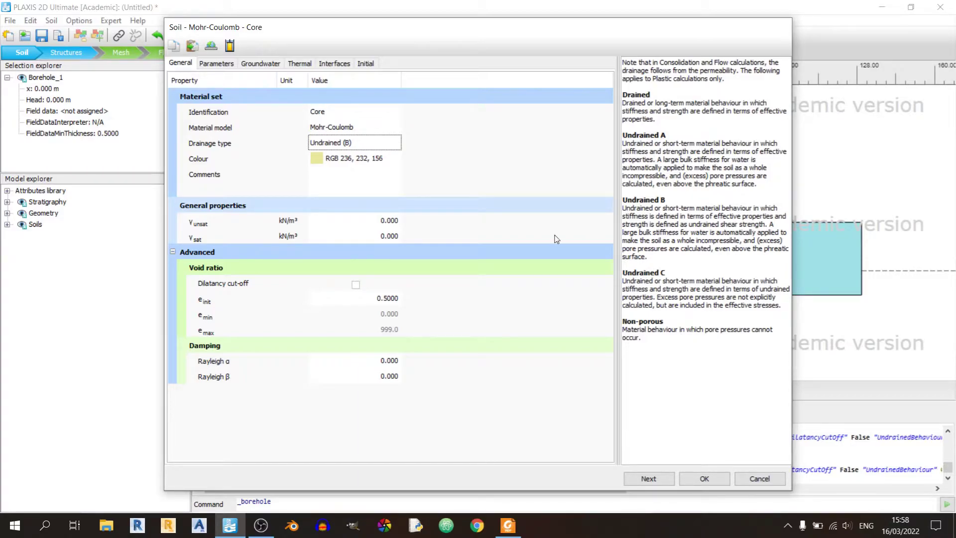
Enter Core unit weights γunsat 16 and γsat 18 kN/m³.
left_click(365, 222)
left_click(508, 526)
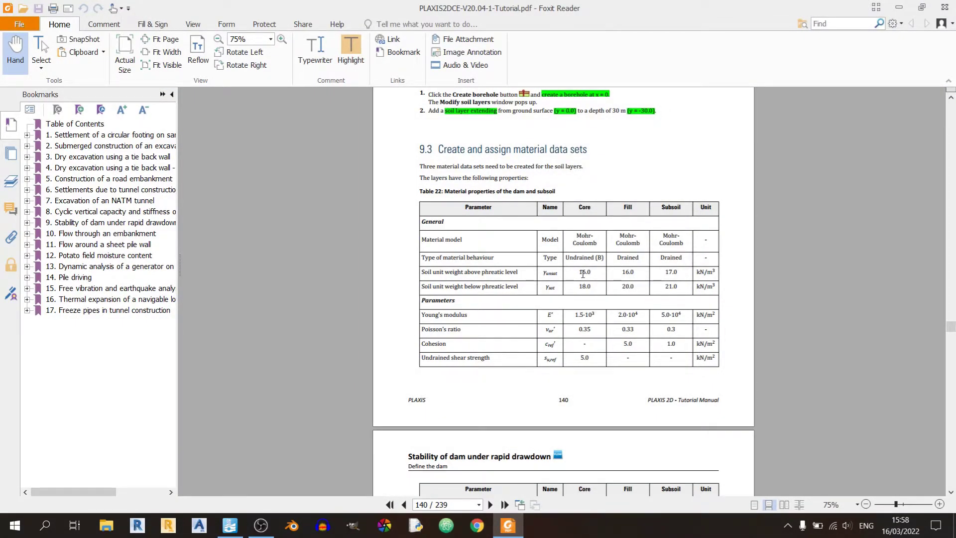
key("alt+Tab")
type("16")
key("Tab")
type("18")
key("Tab")
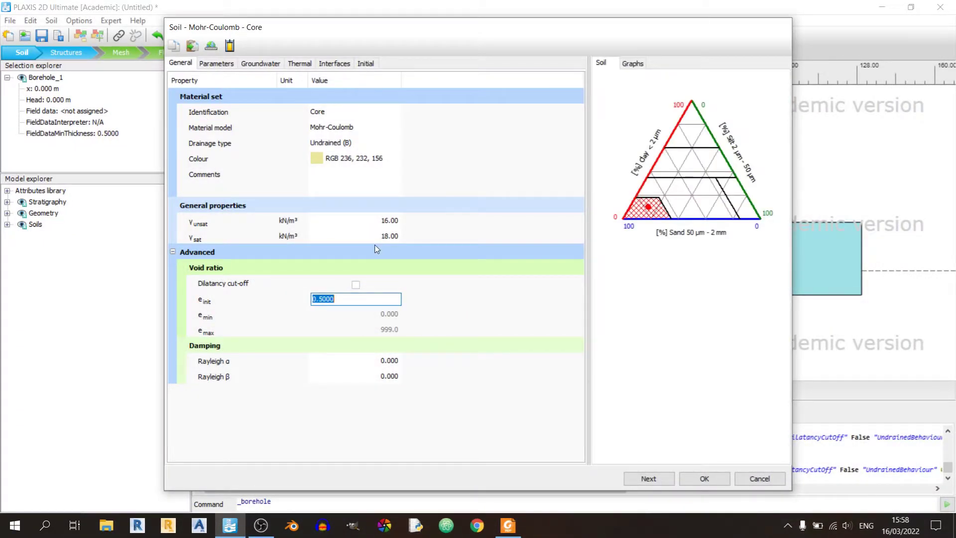
Enter Core stiffness E' 1500 and Poisson's ratio ν' 0.499.
left_click(228, 69)
key("alt+Tab")
scroll(576, 415, "down", 1)
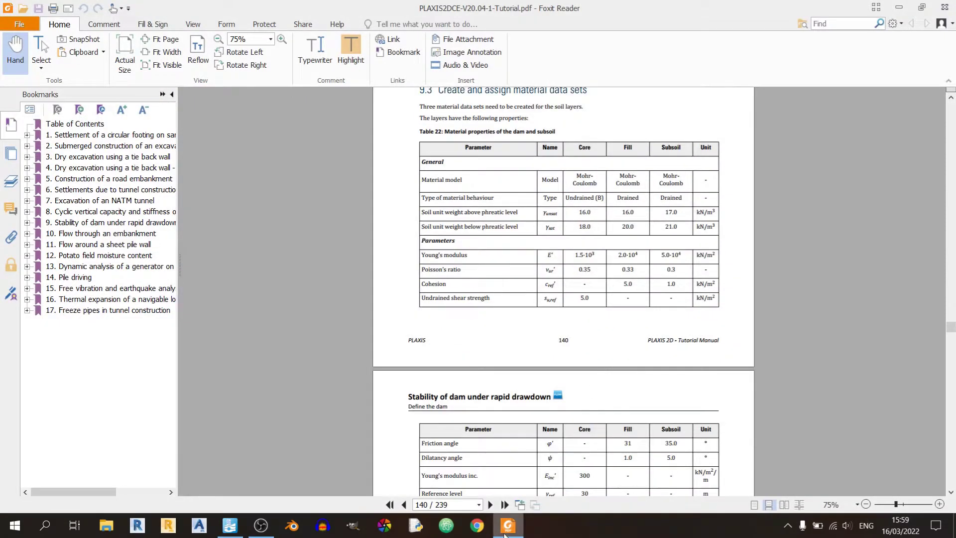
key("alt+Tab")
left_click(350, 108)
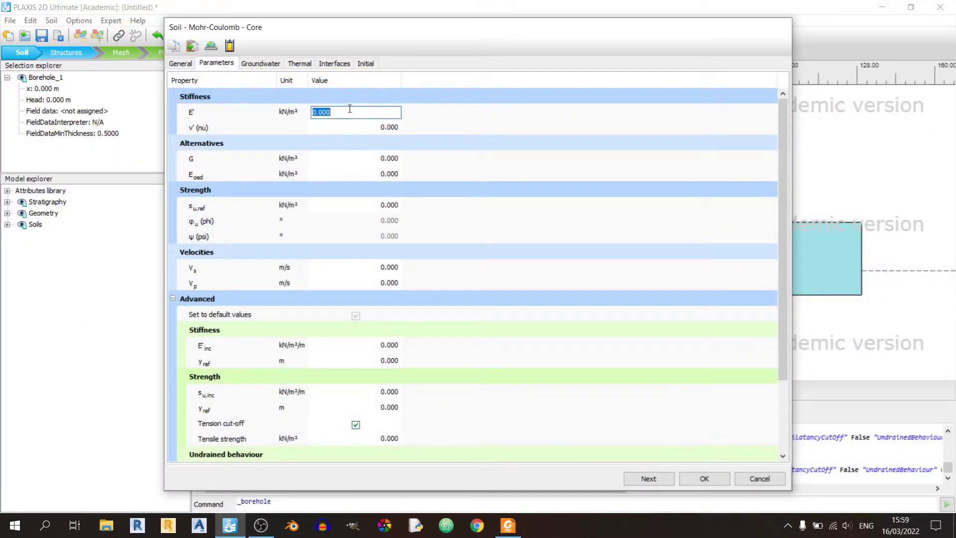
type("1500")
key("Tab")
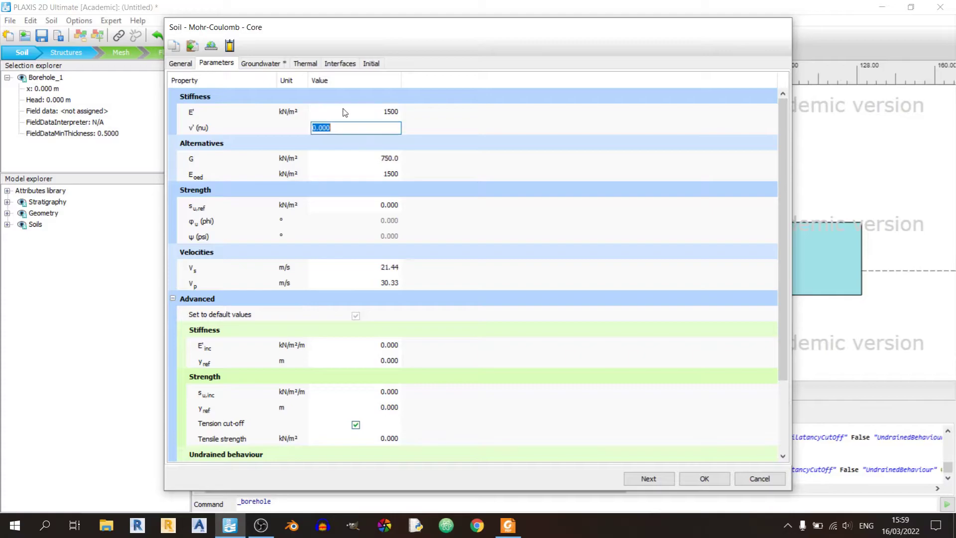
left_click(520, 527)
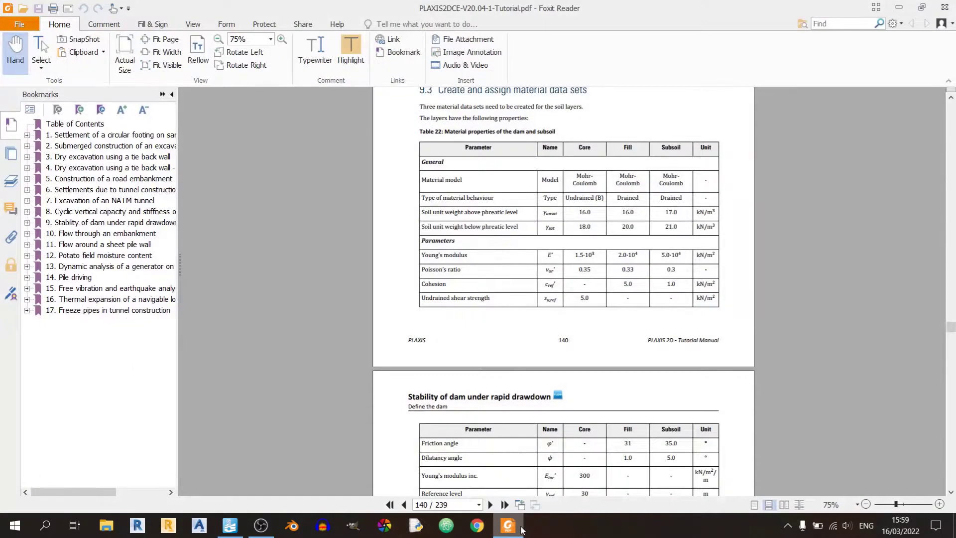
left_click(521, 528)
type("0.499")
key("Tab")
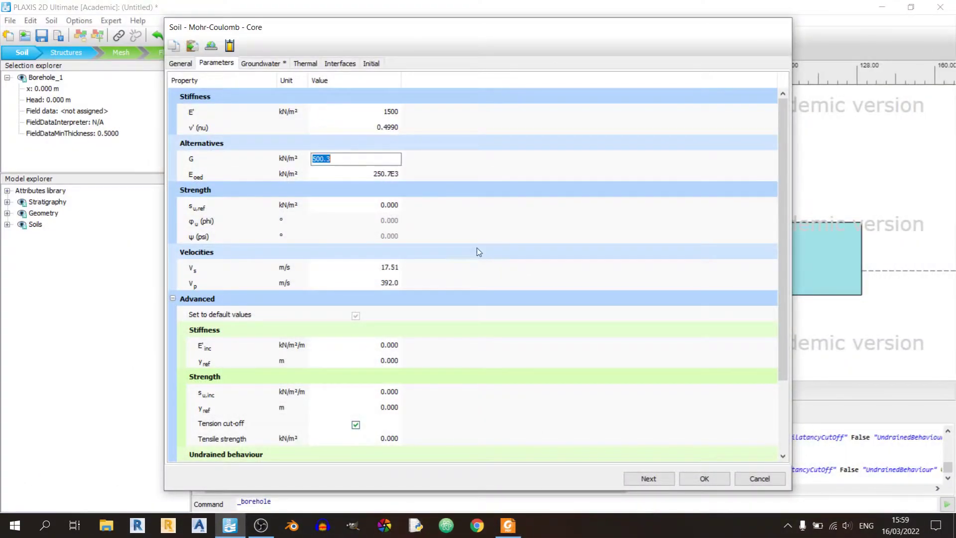
Set the Core undrained shear strength s_u,ref to 5.
left_click(379, 205)
left_click(508, 524)
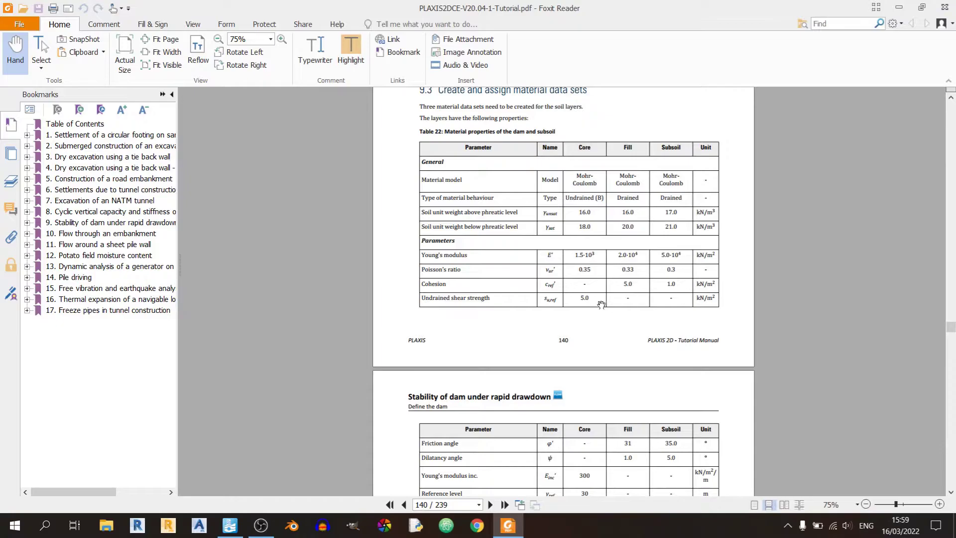
left_click(508, 524)
type("5")
key("Return")
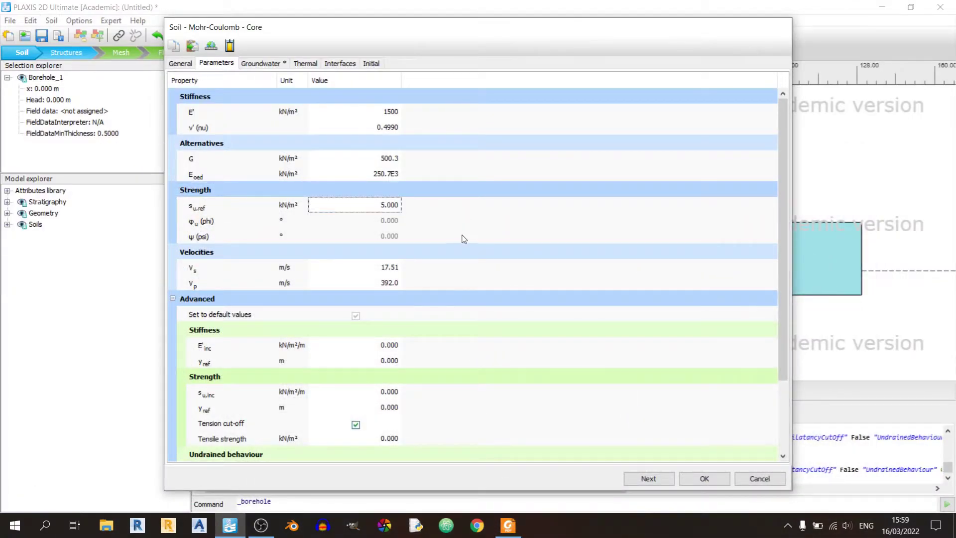
scroll(458, 327, "down", 3)
left_click(508, 525)
scroll(540, 416, "down", 6)
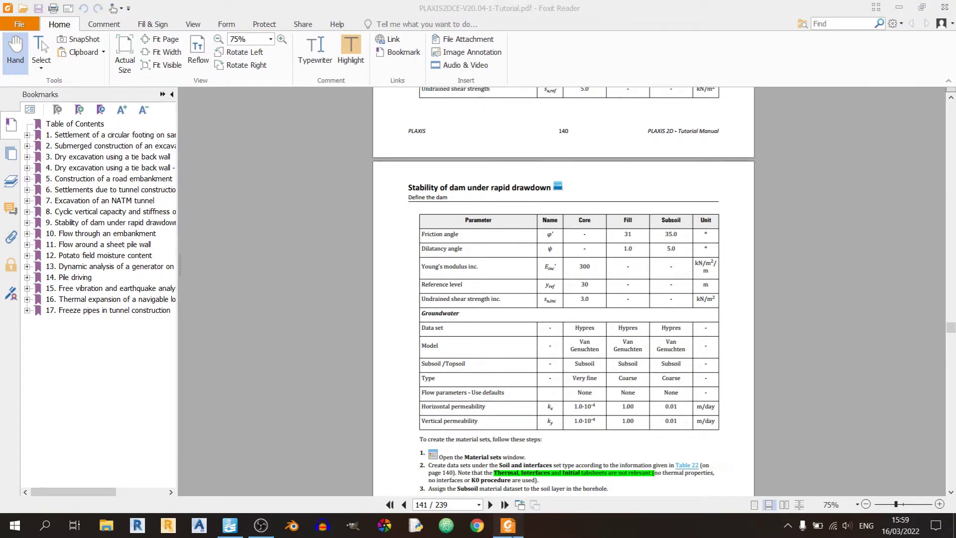
left_click(511, 526)
Enter E'inc 300, reference level y_ref 30 and s_u,inc 3.
left_click(376, 254)
type("300")
key("Tab")
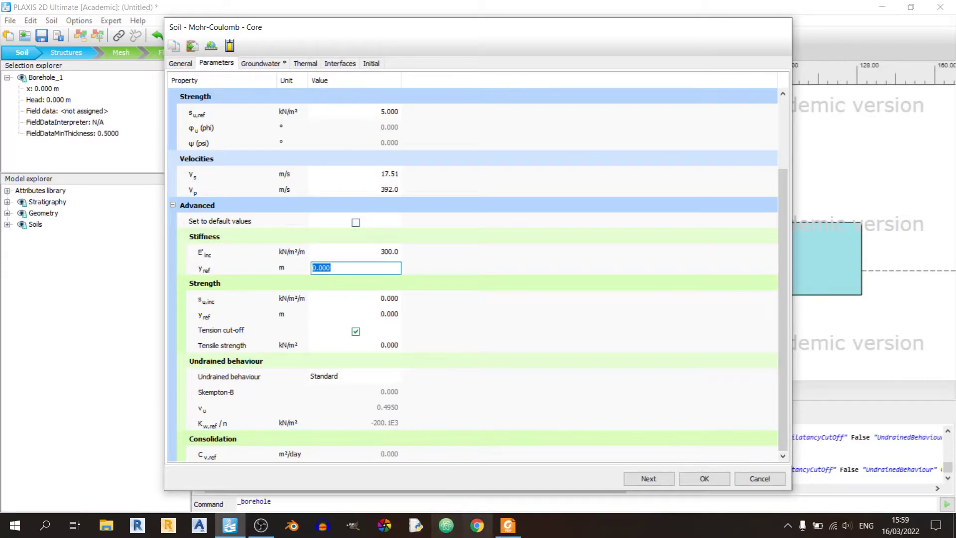
left_click(508, 525)
left_click(508, 527)
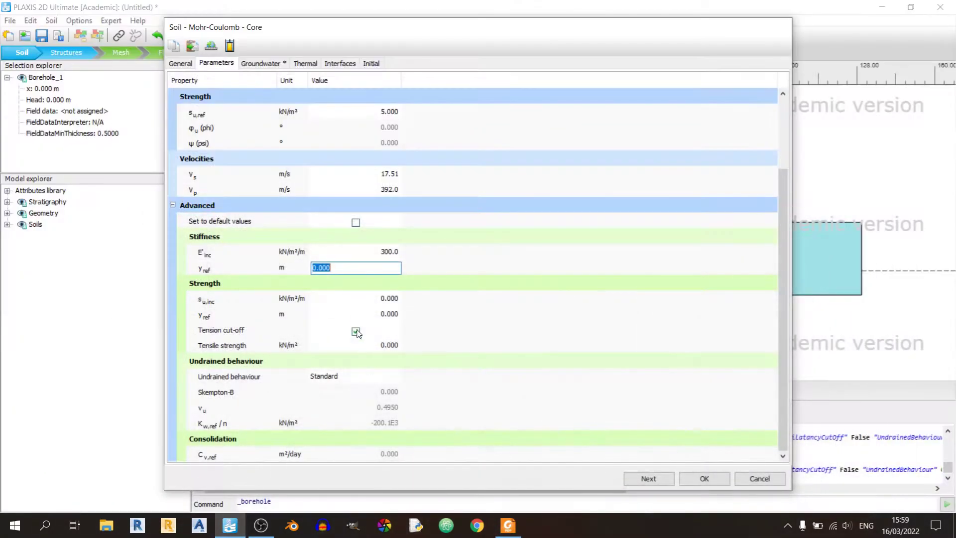
type("30")
key("Tab")
type("3")
left_click(508, 525)
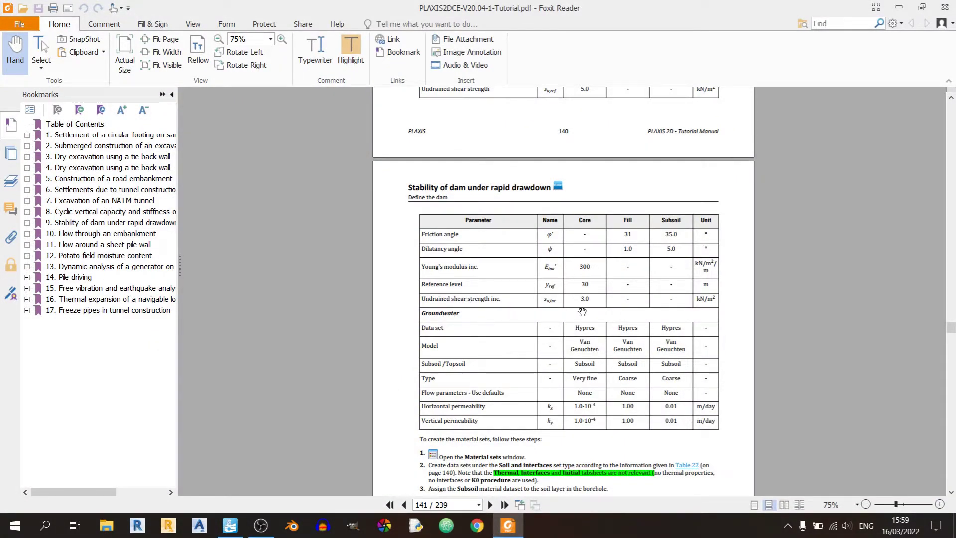
left_click(507, 526)
type("3")
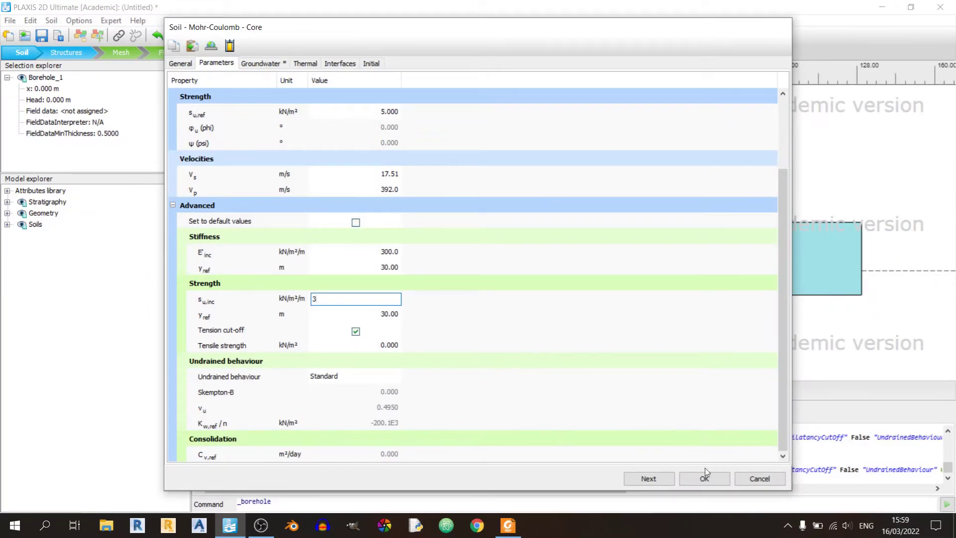
left_click(507, 526)
scroll(603, 345, "down", 1)
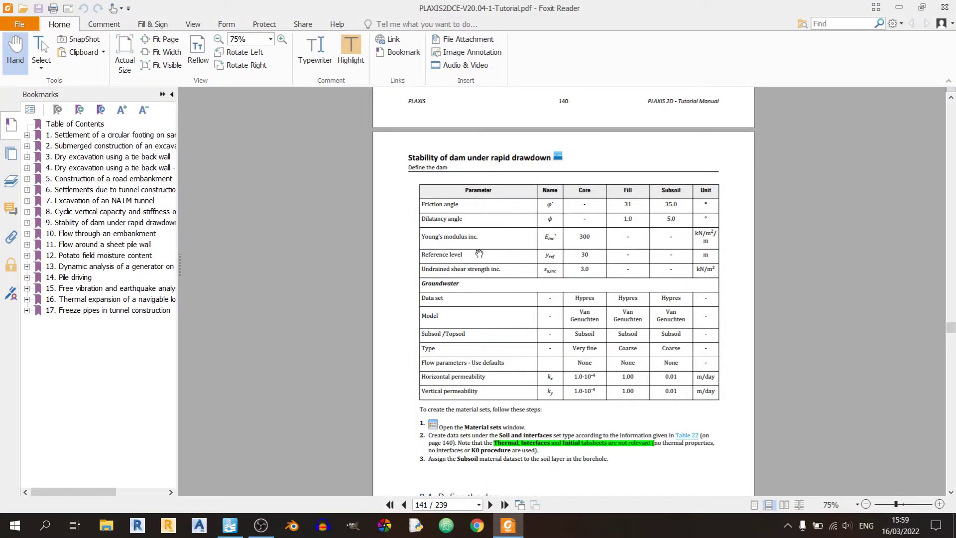
scroll(479, 252, "up", 6)
scroll(539, 207, "up", 1)
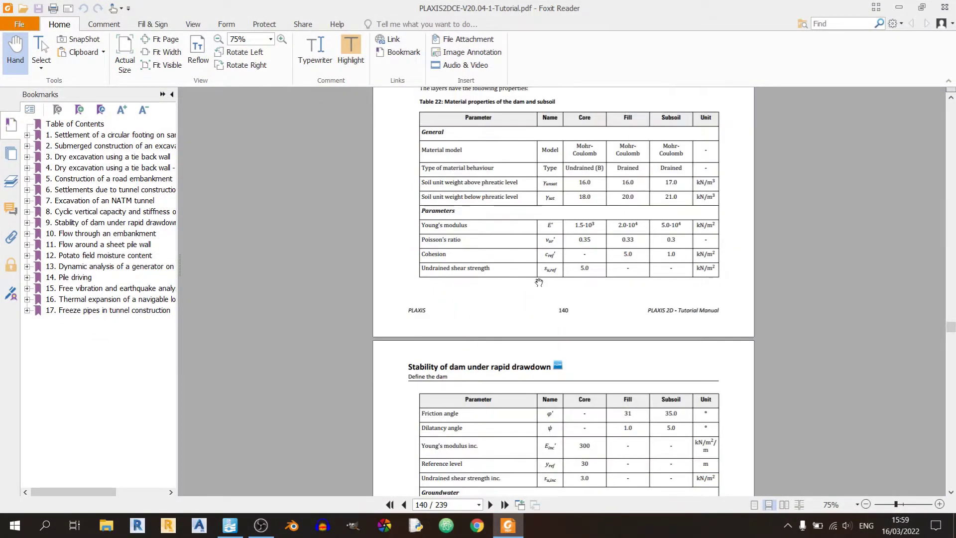
scroll(529, 325, "down", 7)
scroll(530, 324, "down", 2)
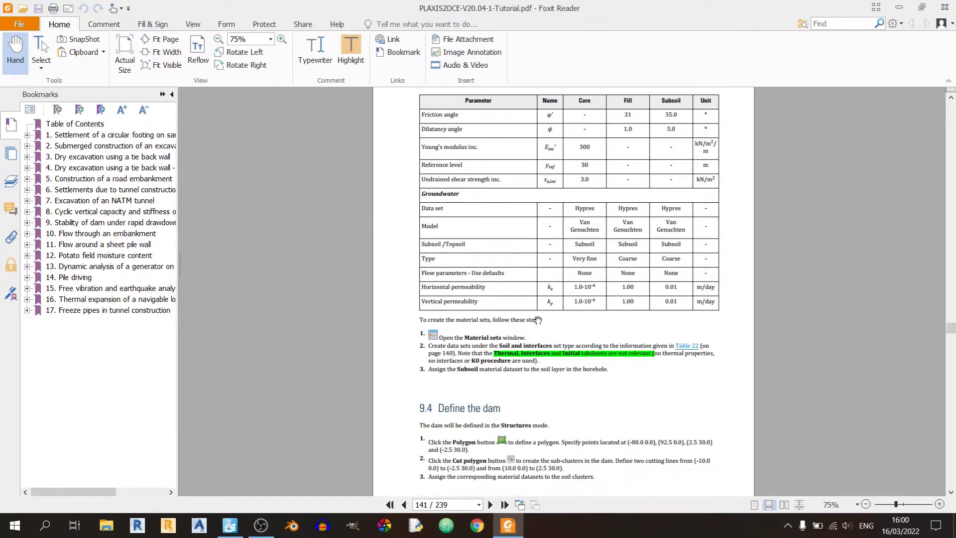
Set Core groundwater to the Hypres data set, Subsoil, soil type Very fine.
left_click(229, 525)
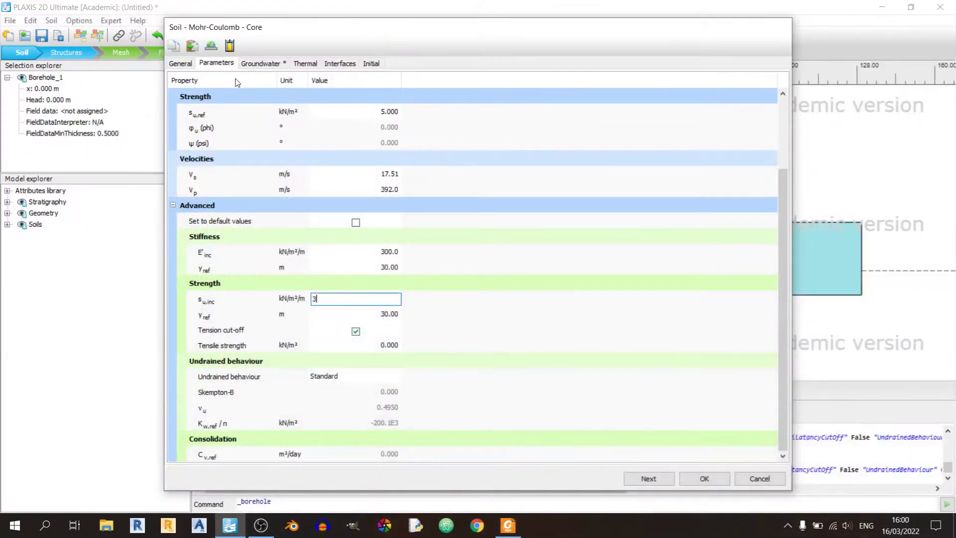
left_click(261, 64)
left_click(395, 113)
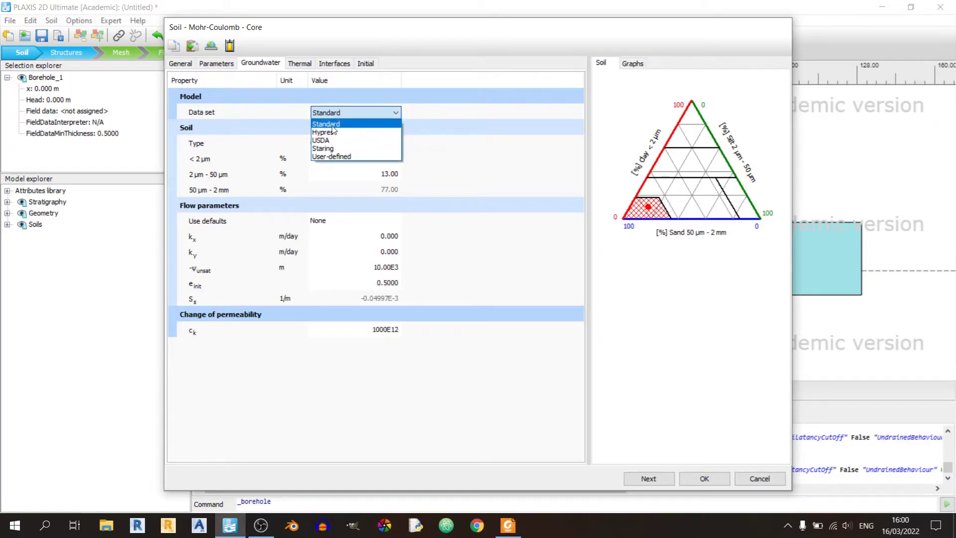
left_click(329, 127)
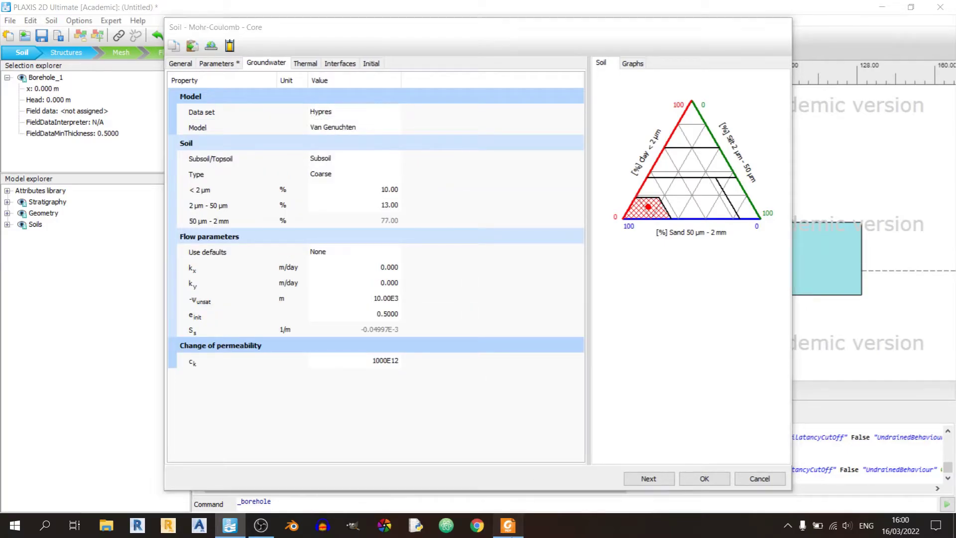
left_click(509, 524)
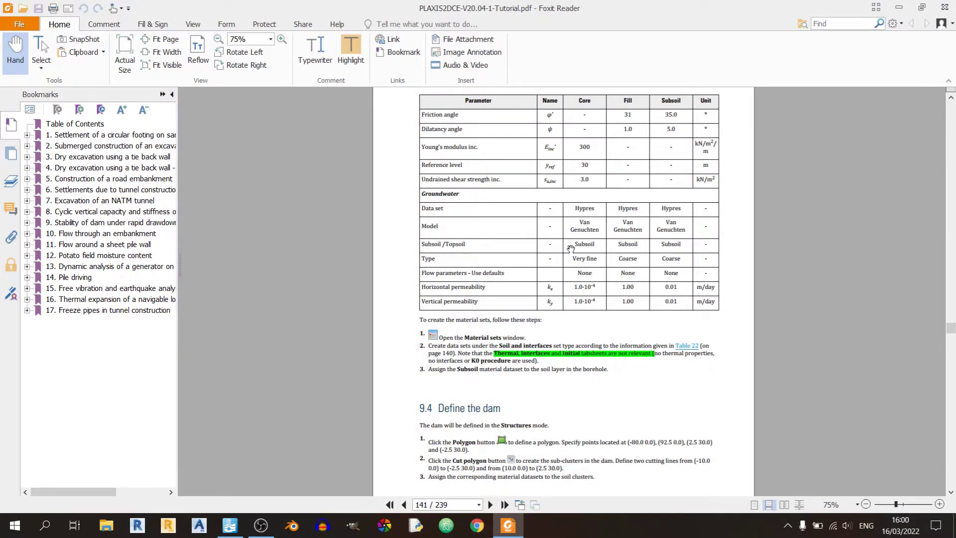
left_click(507, 524)
left_click(331, 159)
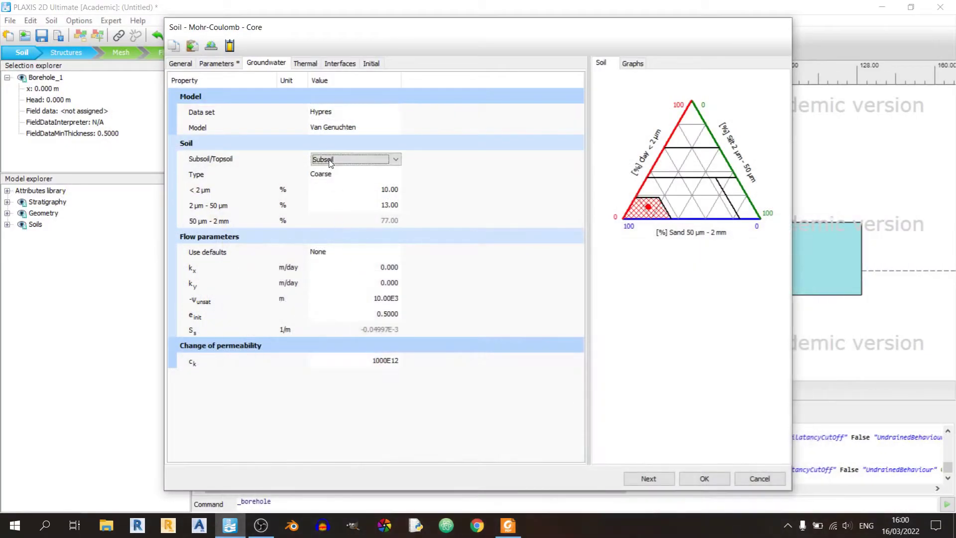
left_click(500, 531)
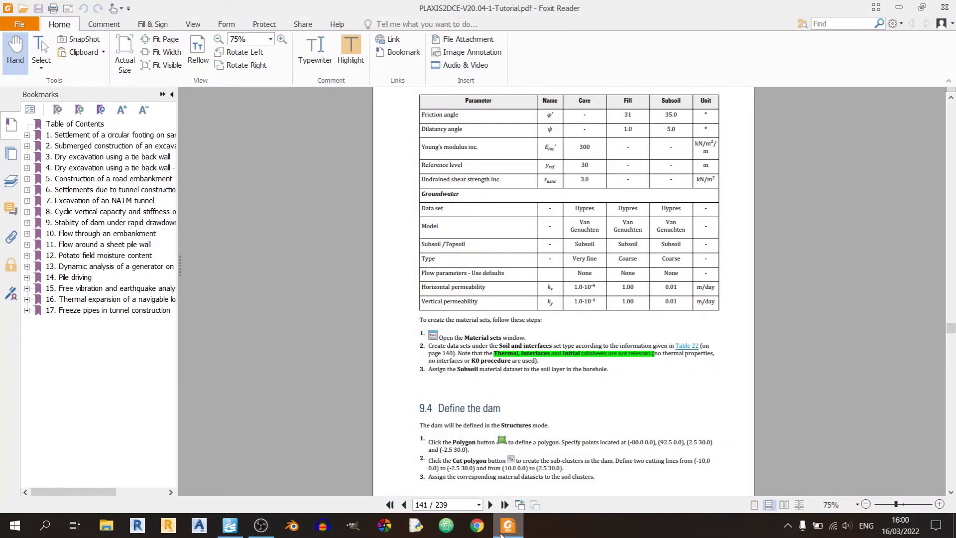
left_click(501, 532)
left_click(338, 178)
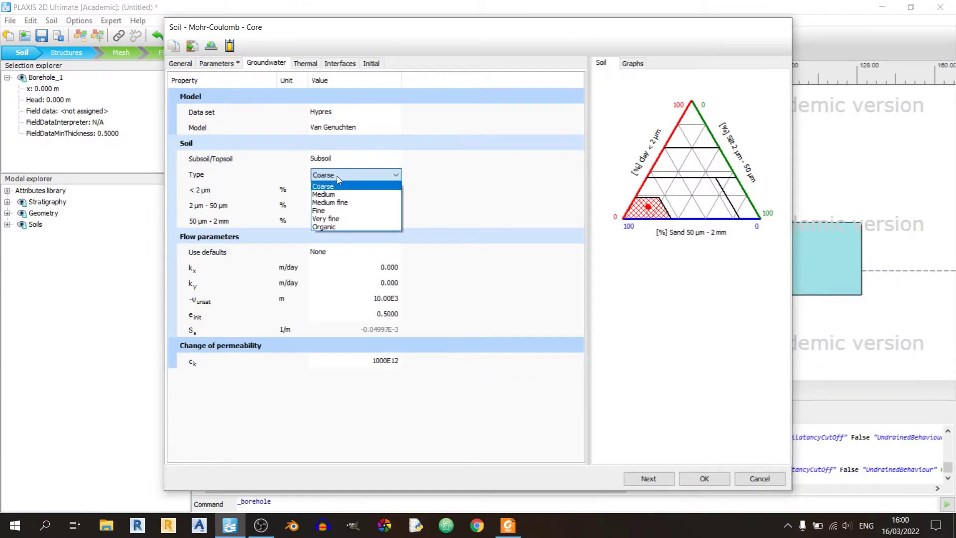
left_click(383, 215)
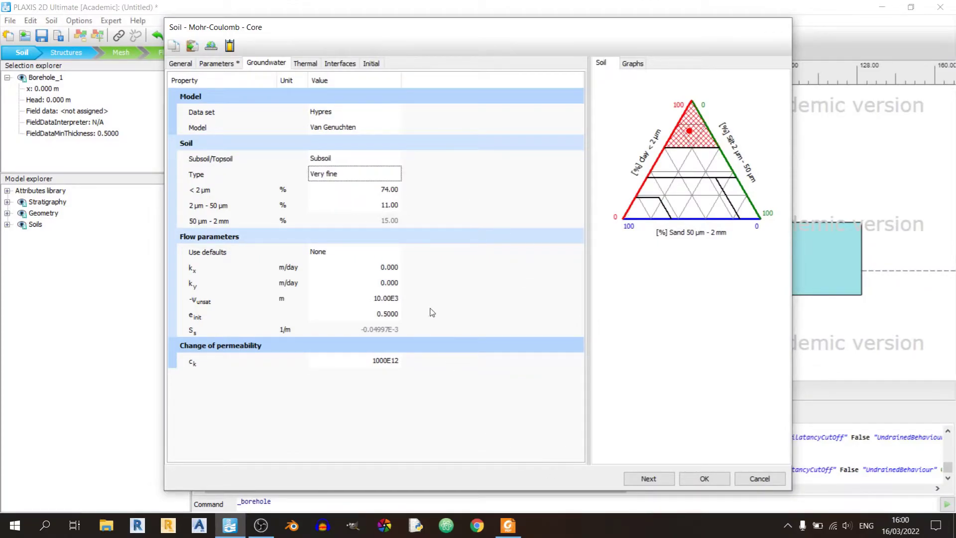
Enter k_x and k_y of 0.1000E-3 m/day and confirm the Core material.
left_click(386, 268)
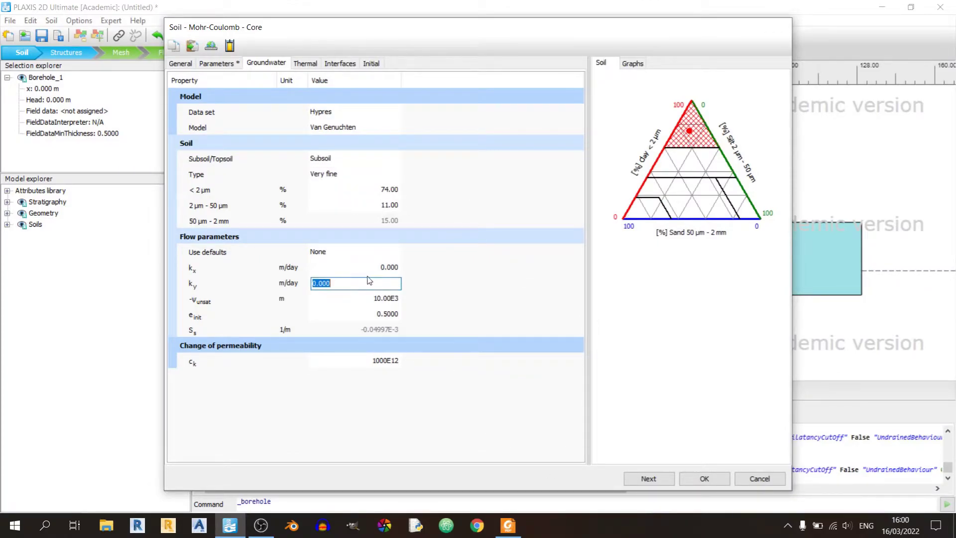
left_click(507, 525)
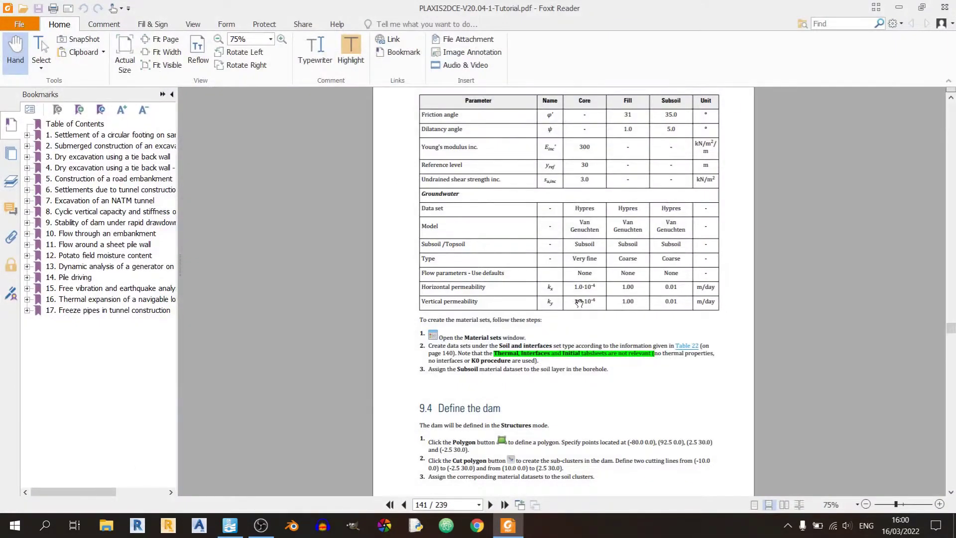
left_click(508, 526)
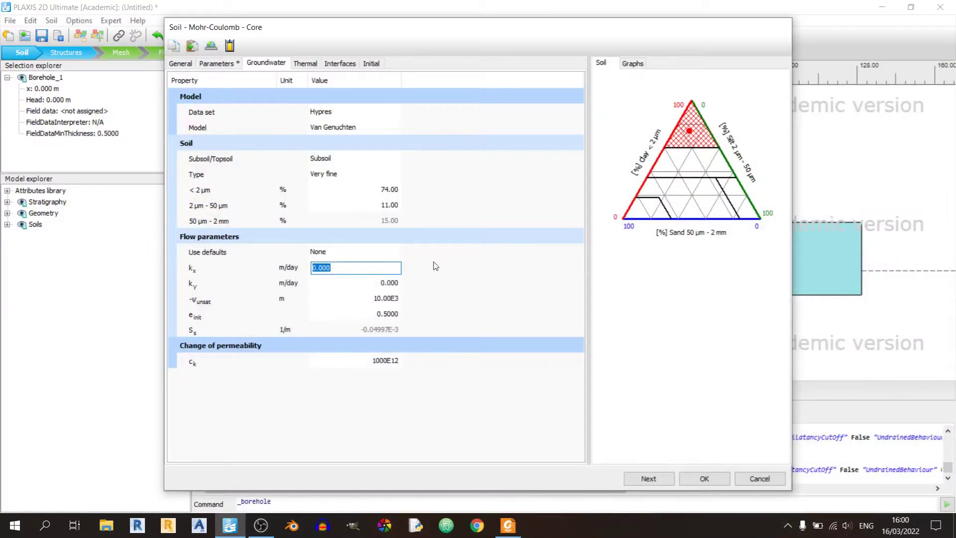
type("0")
key("Tab")
type("0")
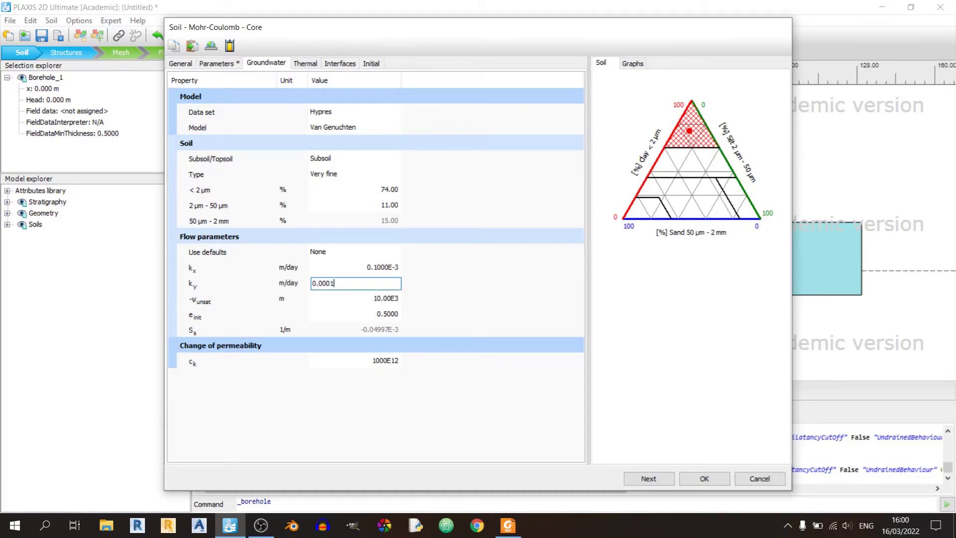
key("Tab")
left_click(508, 526)
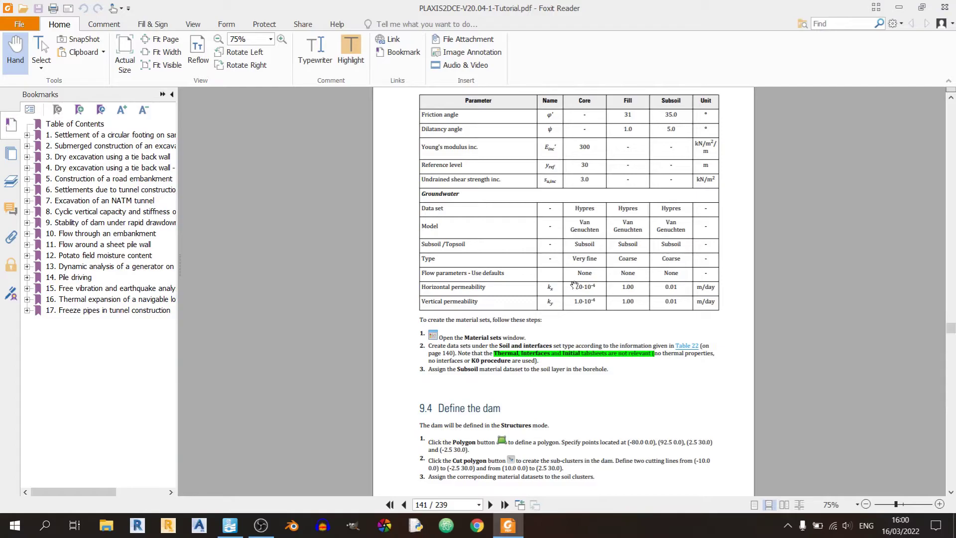
scroll(535, 438, "down", 3)
left_click(507, 525)
left_click(713, 482)
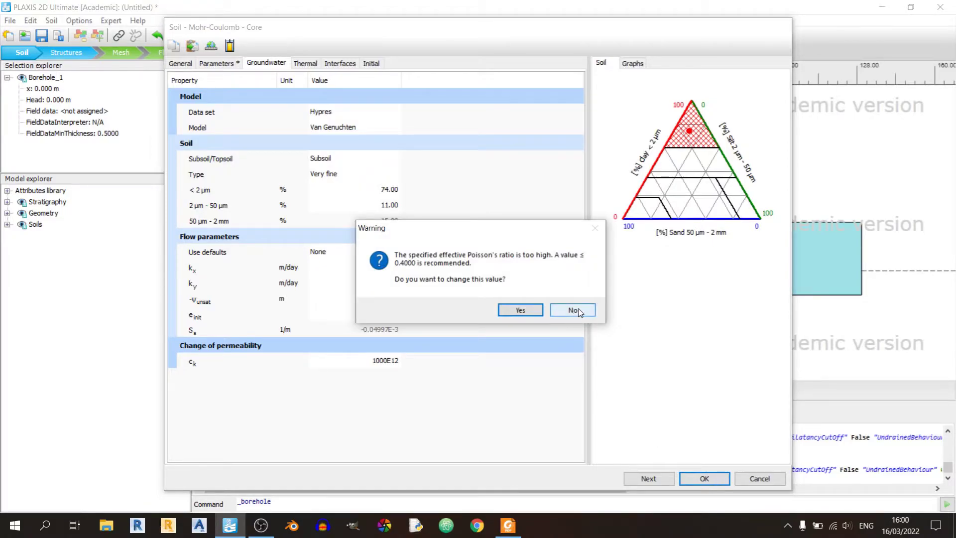
Dismiss the warning, reopen Core and change Poisson's ratio to 0.35, keeping E' 1500.
left_click(572, 313)
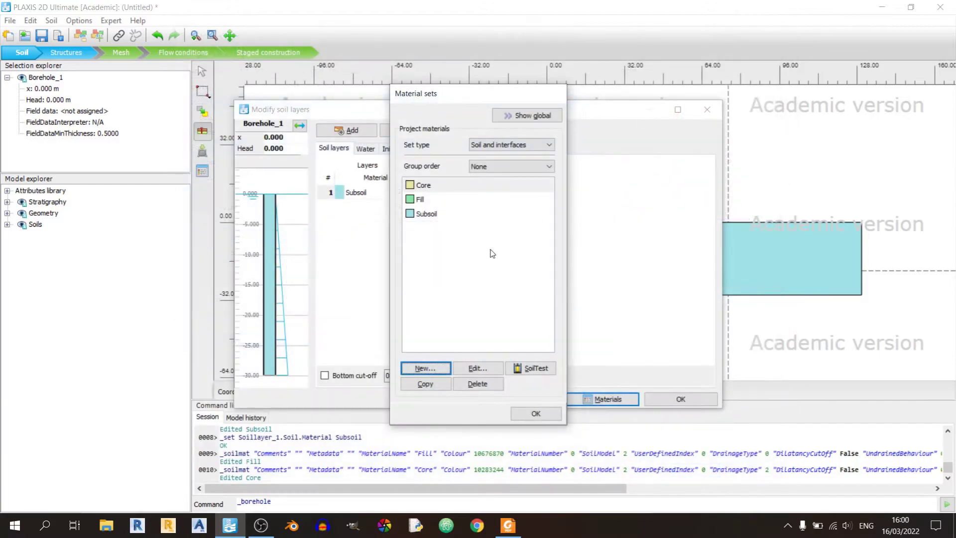
double_click(433, 186)
left_click(227, 64)
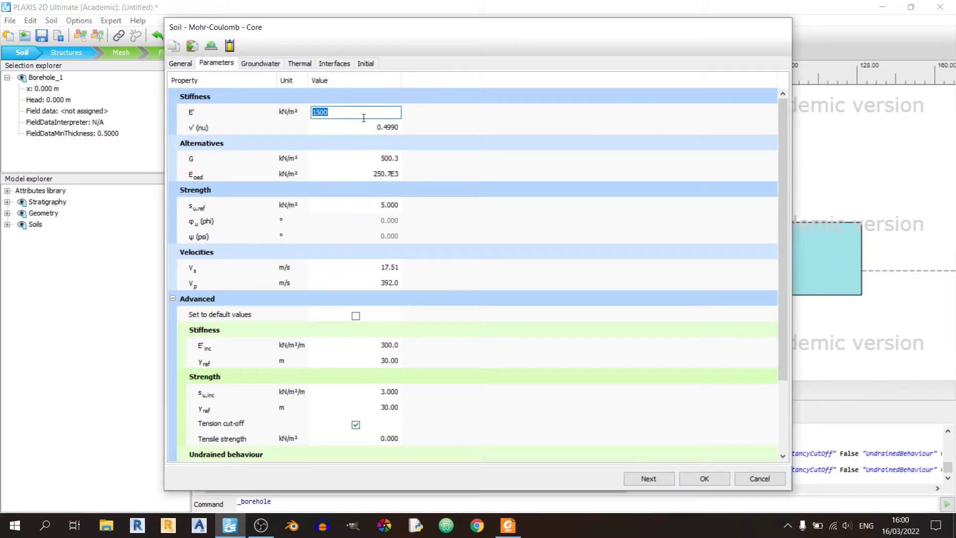
key("Tab")
type("0.35")
key("Tab")
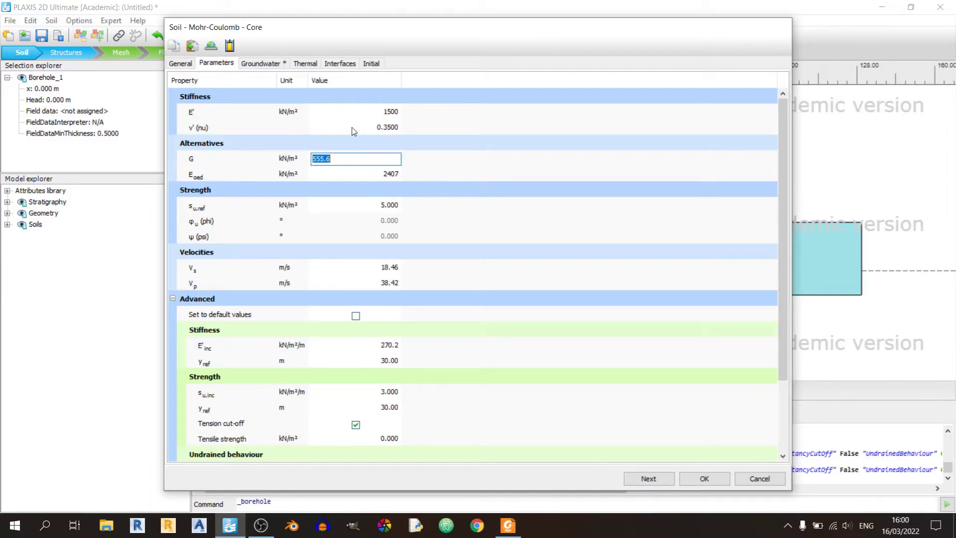
key("alt+Tab")
scroll(492, 370, "up", 10)
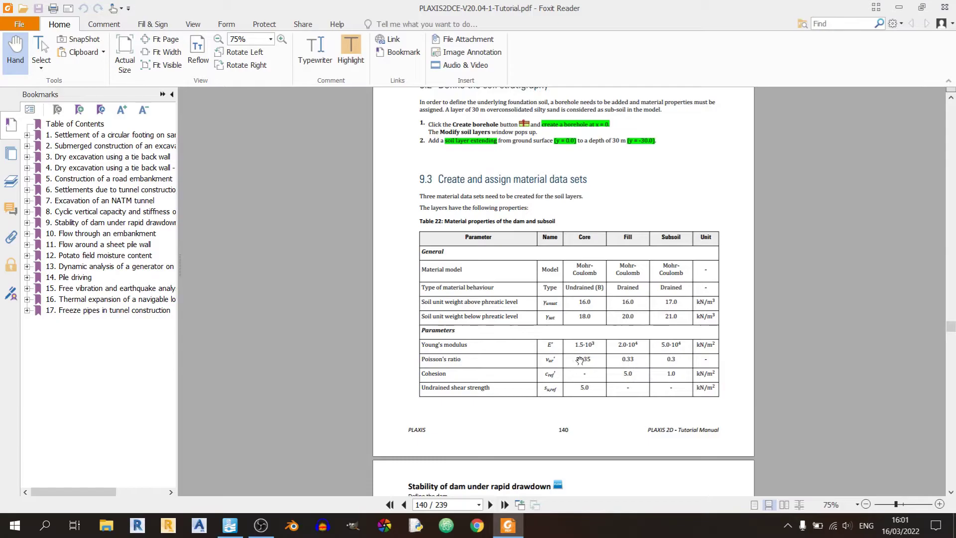
scroll(576, 338, "down", 3)
key("alt+Tab")
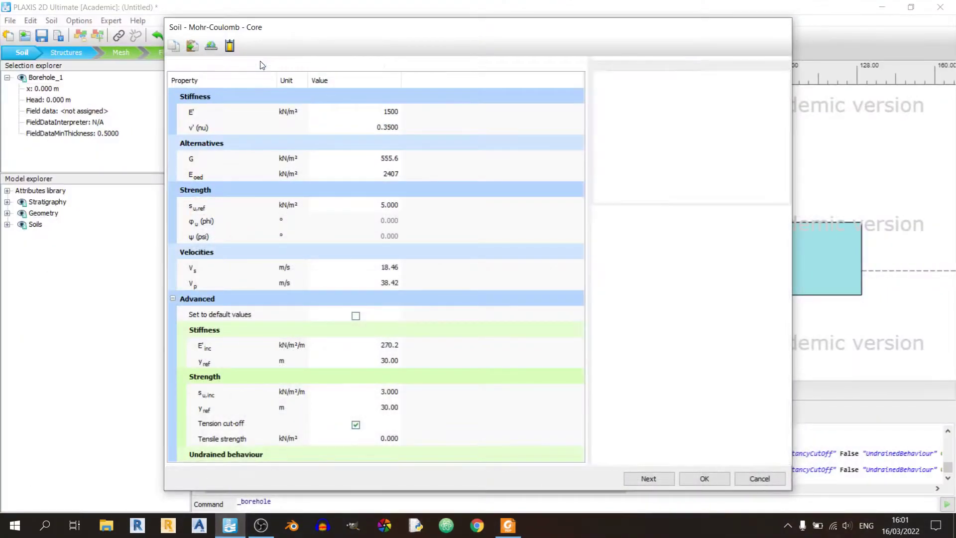
Accept the Core material and close the Material sets and Modify soil layers windows.
left_click(261, 64)
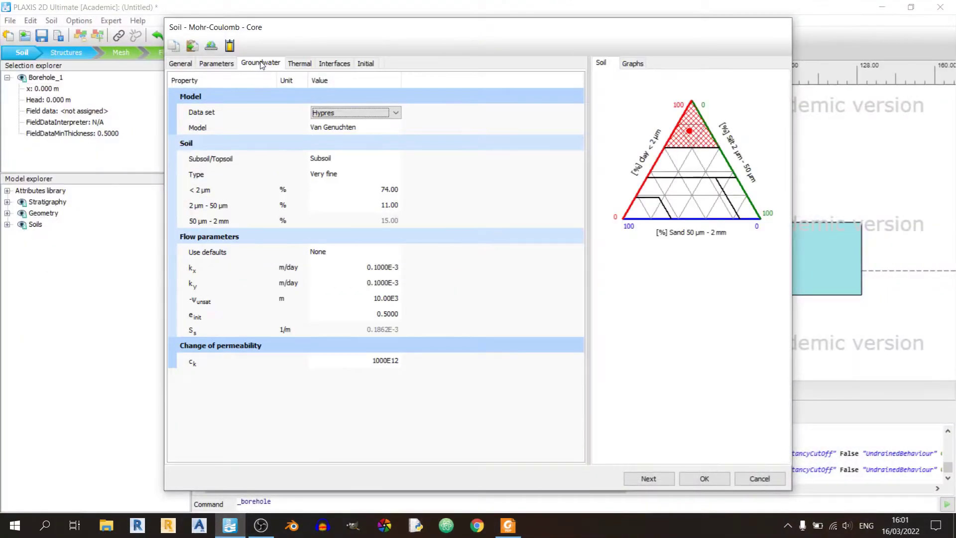
left_click(703, 479)
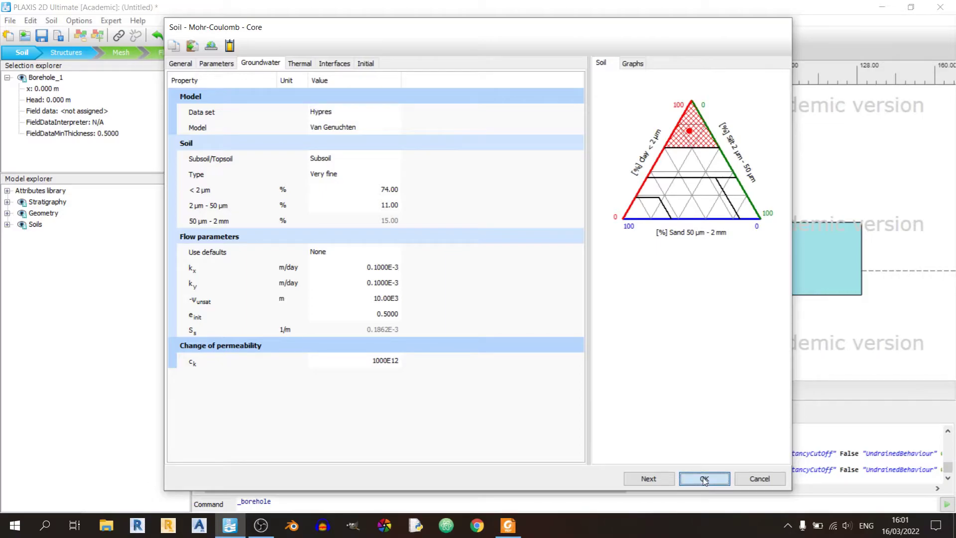
left_click(536, 414)
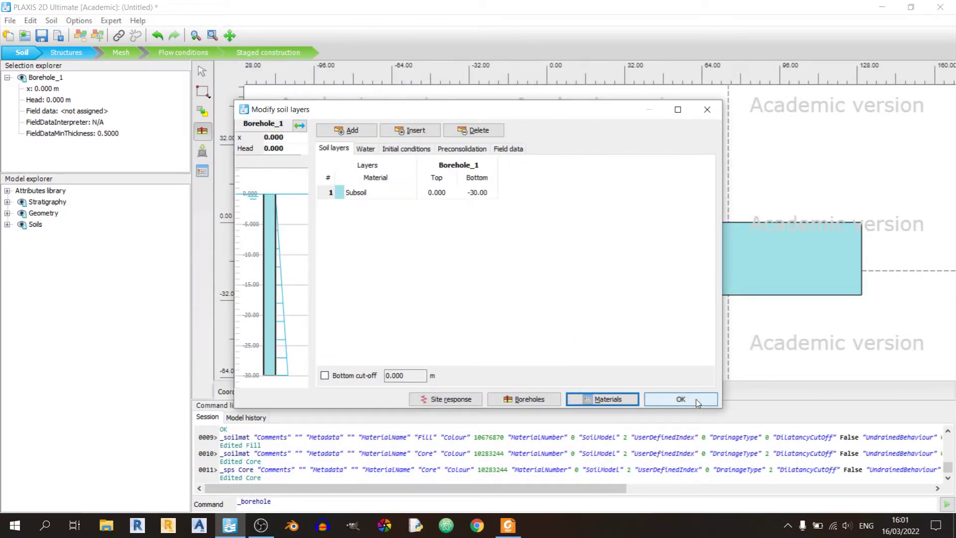
left_click(680, 398)
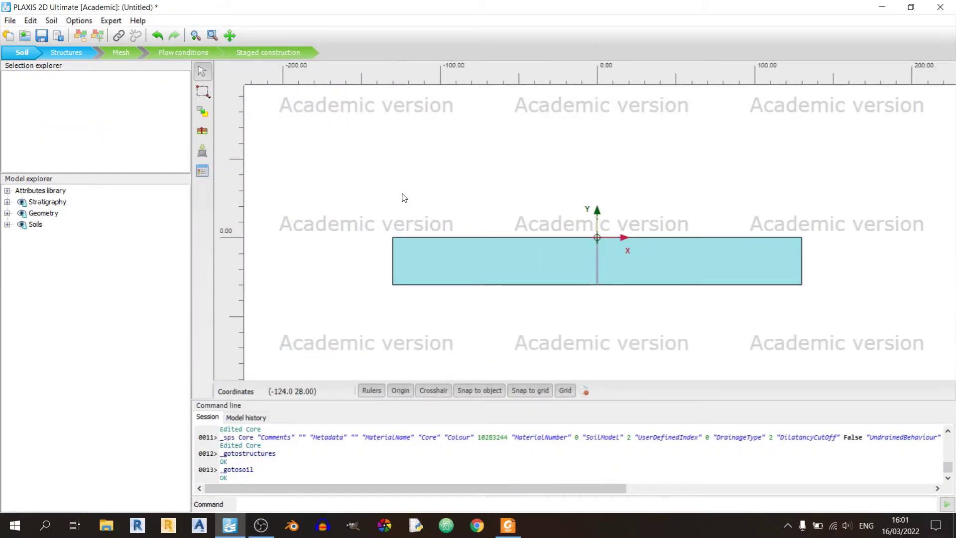
Switch to Structures mode after reading the tutorial's dam definition.
left_click(66, 52)
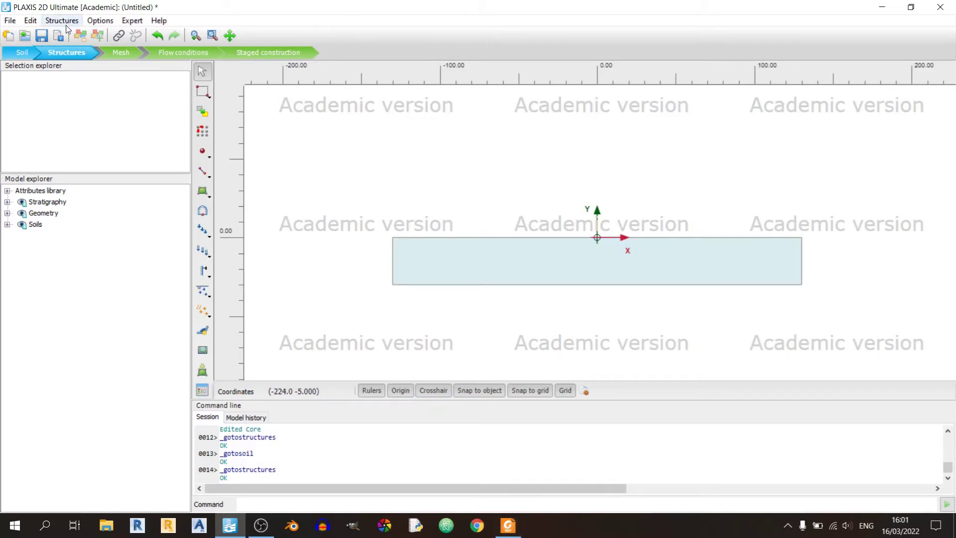
left_click(508, 525)
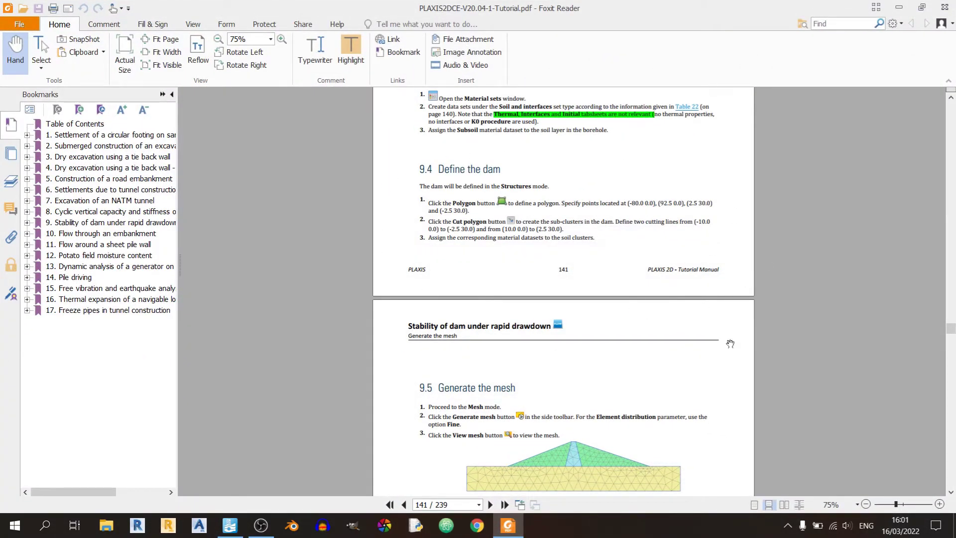
left_click(229, 525)
Draw a soil polygon dam with corners (-58 0), (74 0), (55 44), (-42 46).
left_click(201, 194)
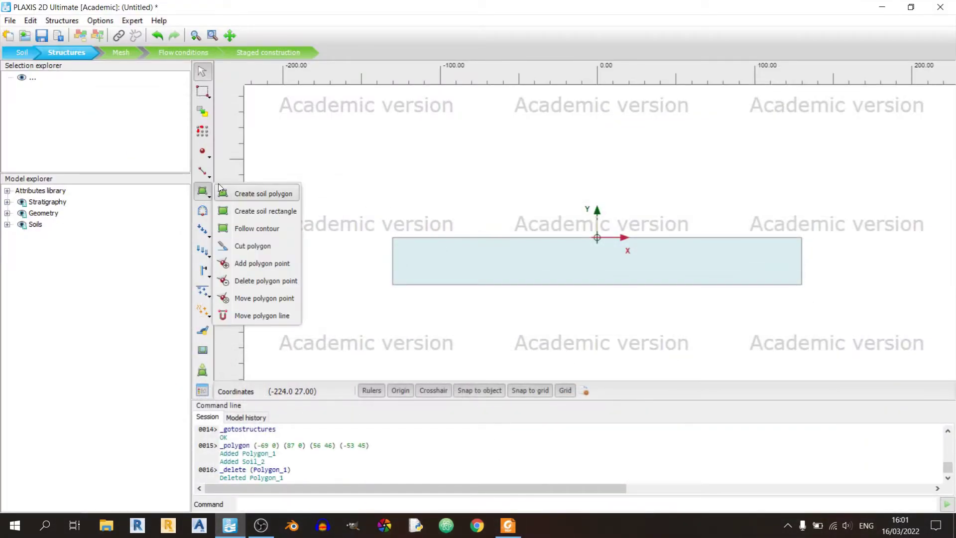
left_click(239, 192)
left_click(505, 237)
left_click(714, 237)
left_click(683, 169)
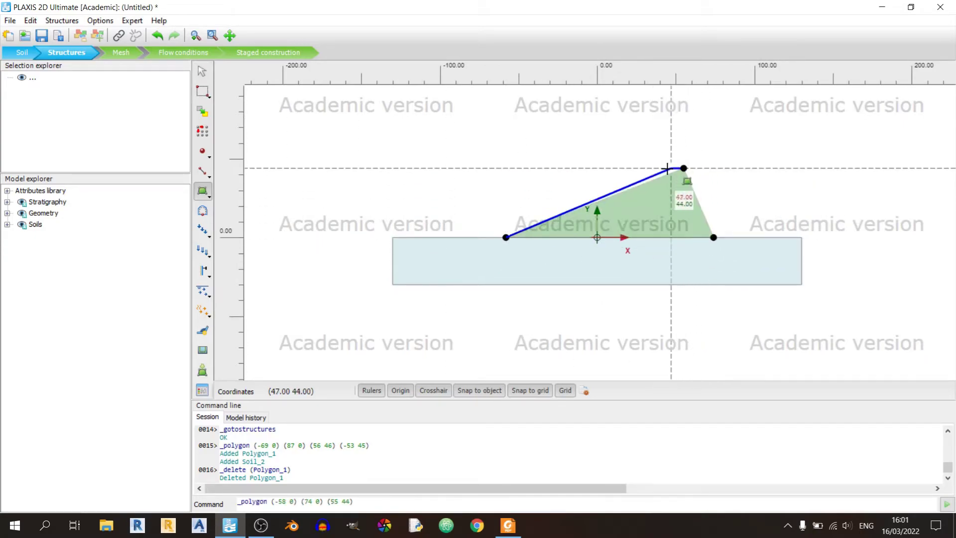
left_click(531, 166)
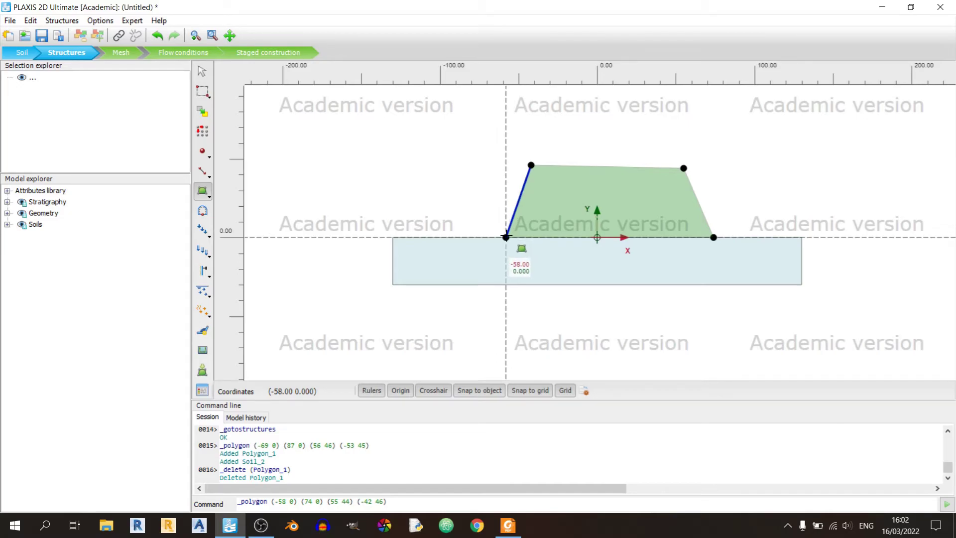
left_click(505, 237)
key("Escape")
left_click(508, 525)
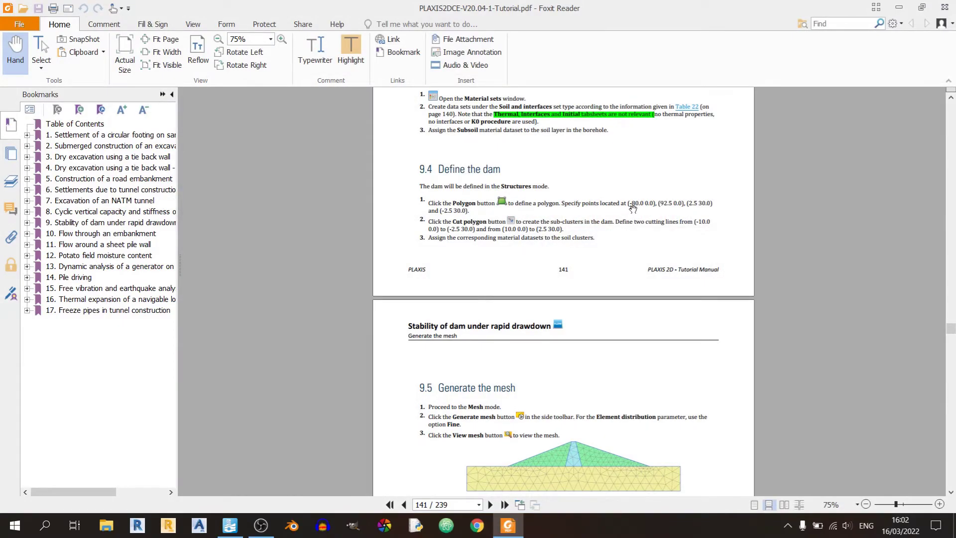
left_click(512, 523)
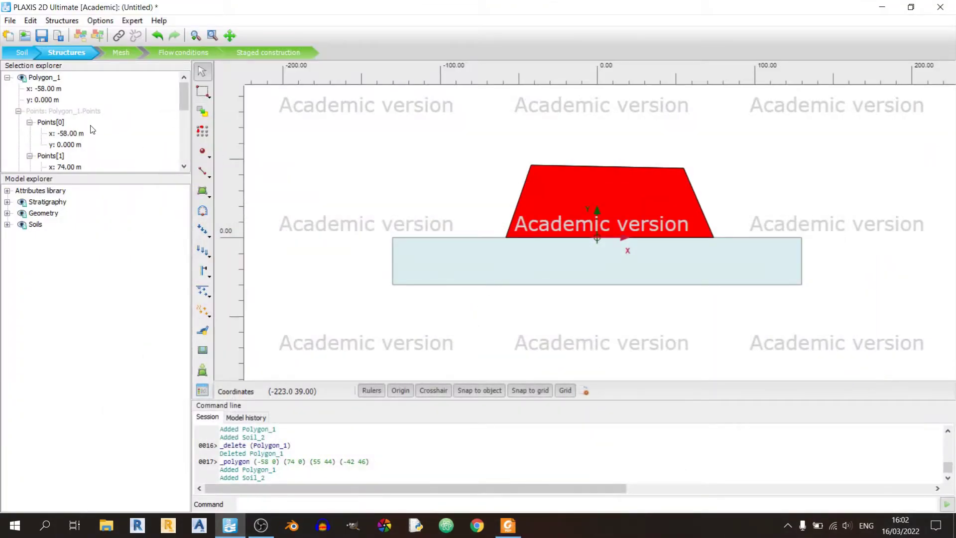
Set Polygon_1's first corner x to -80 and second corner to (92.5, 0).
left_click(100, 131)
type("-80")
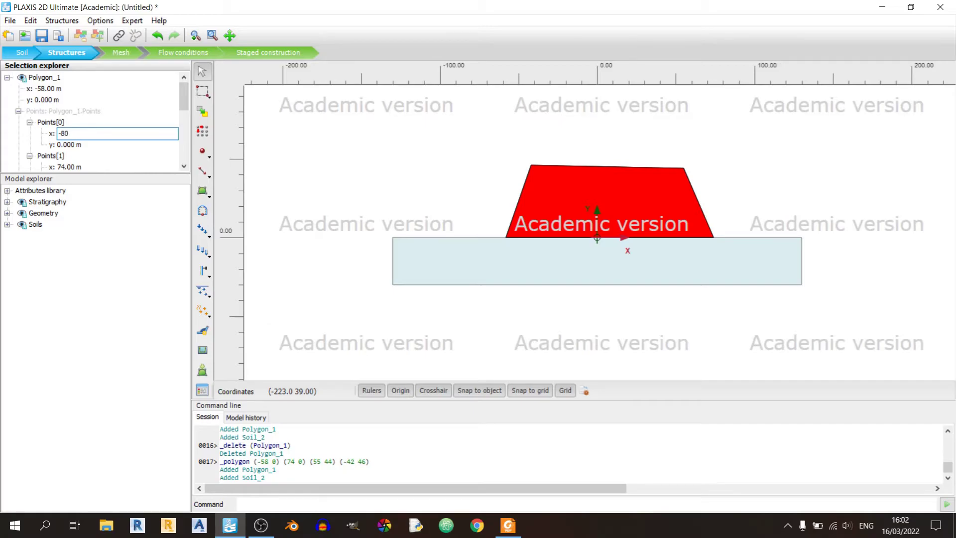
key("Tab")
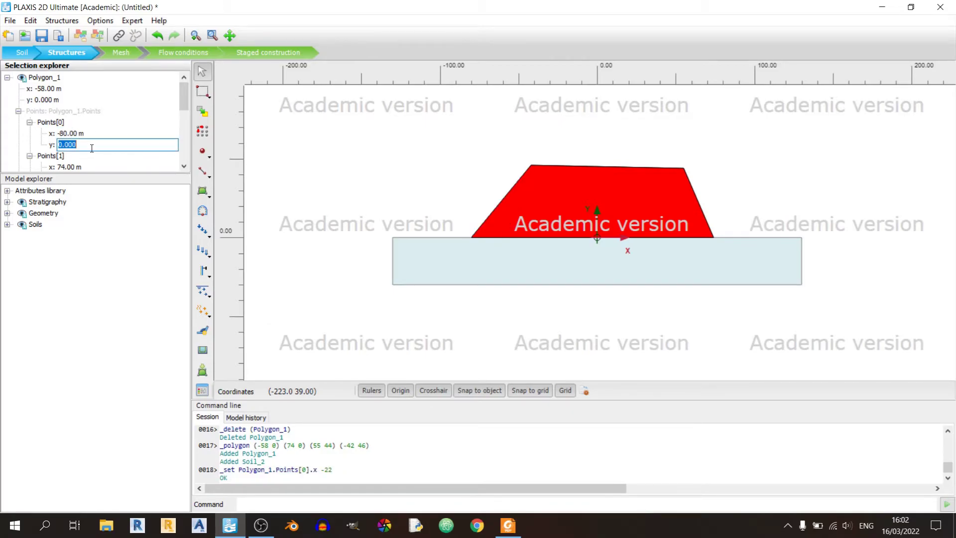
left_click(69, 167)
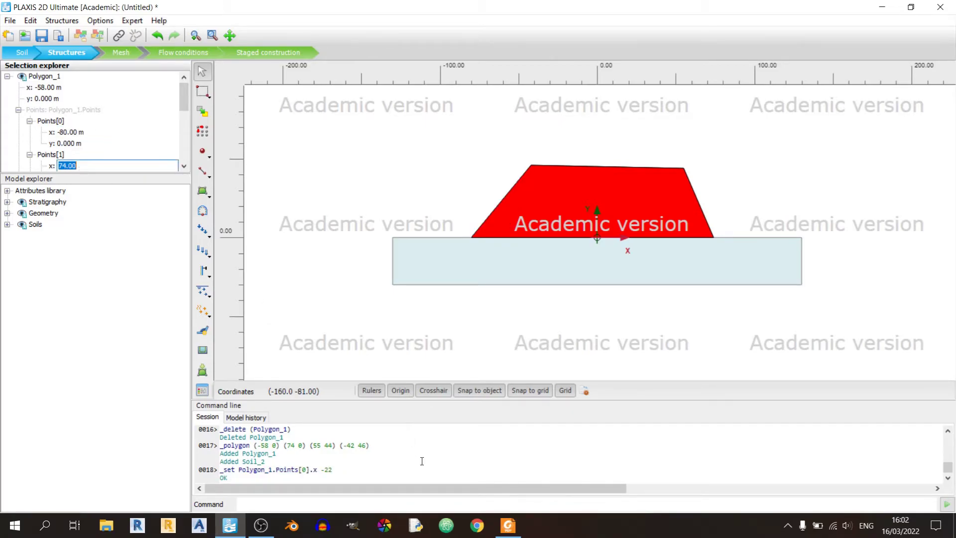
left_click(508, 526)
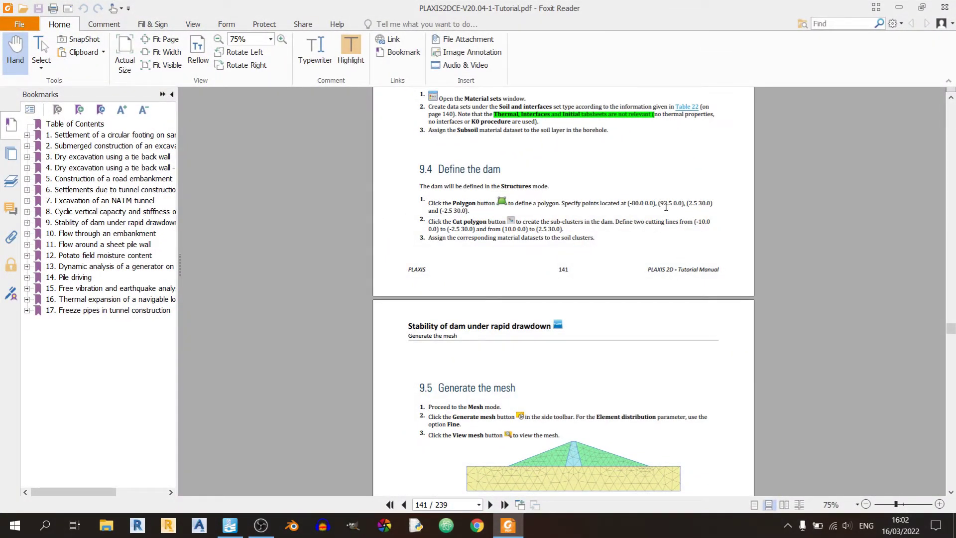
left_click(508, 526)
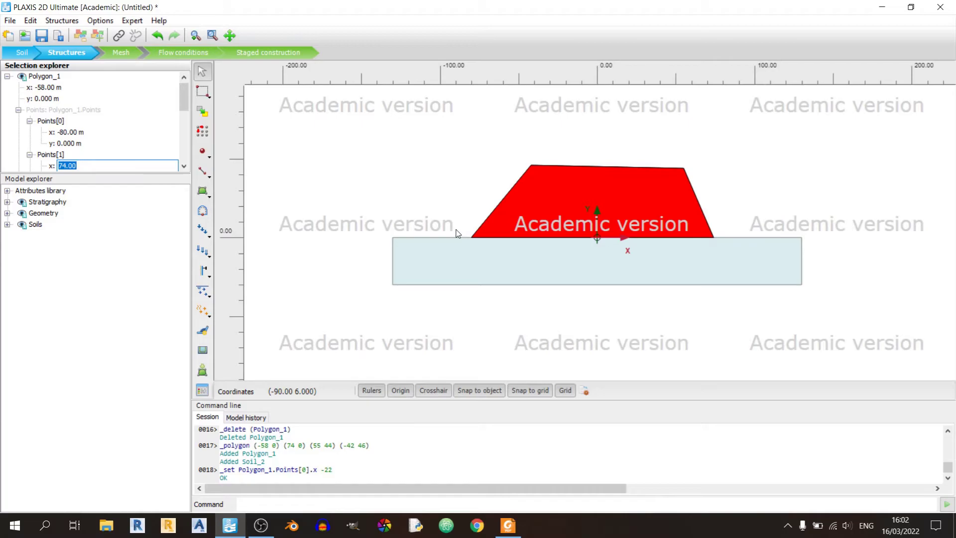
type("92.5")
key("Return")
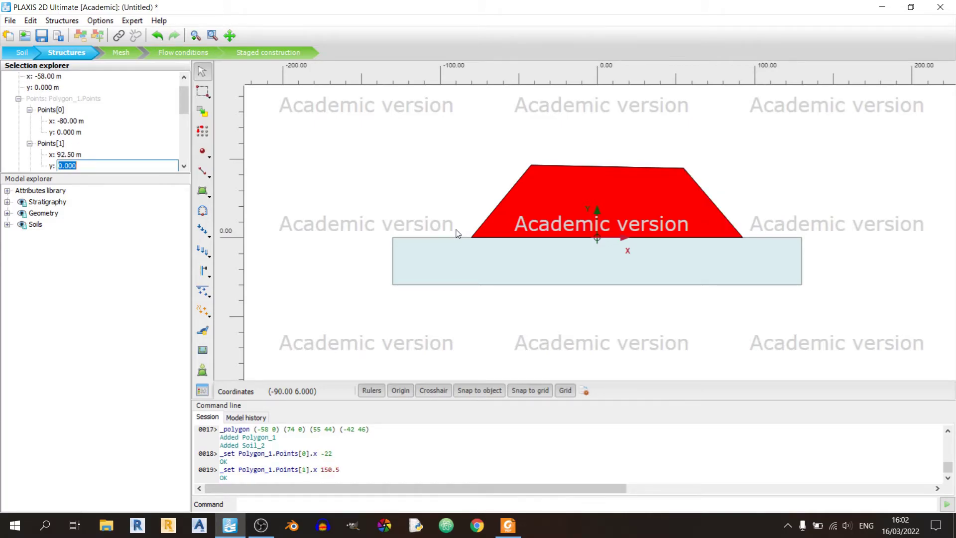
scroll(188, 125, "down", 2)
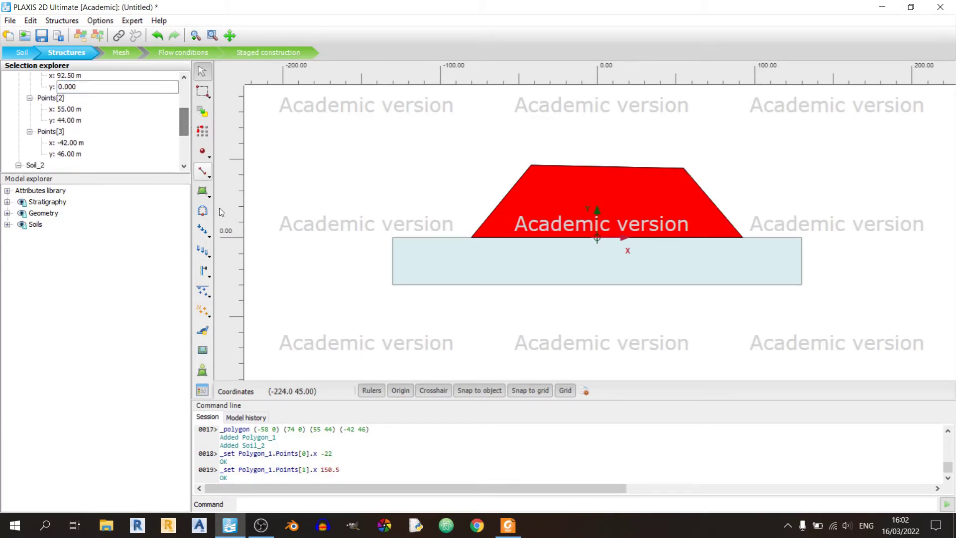
Move the third dam corner to (2.5, 30).
left_click(509, 527)
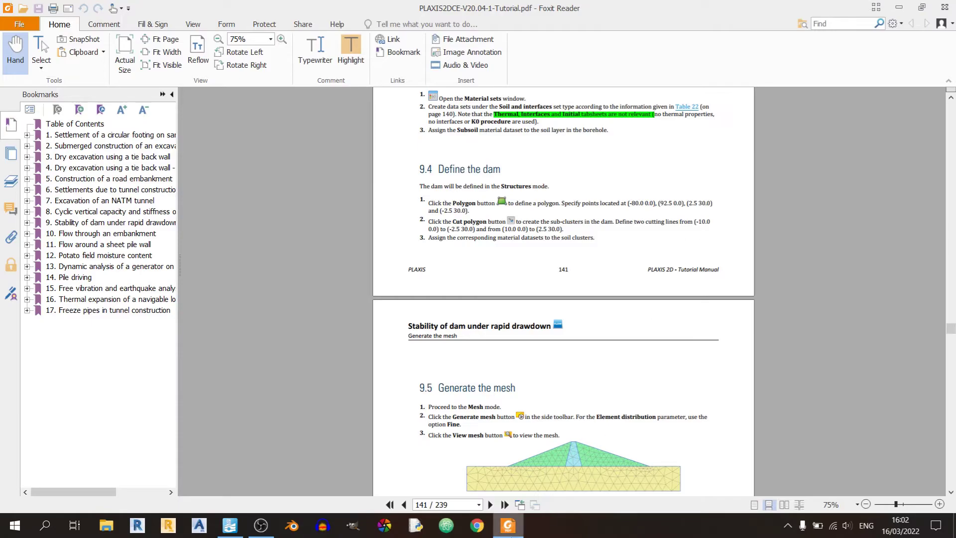
key("alt+Tab")
left_click(85, 112)
type("2.5")
left_click(83, 119)
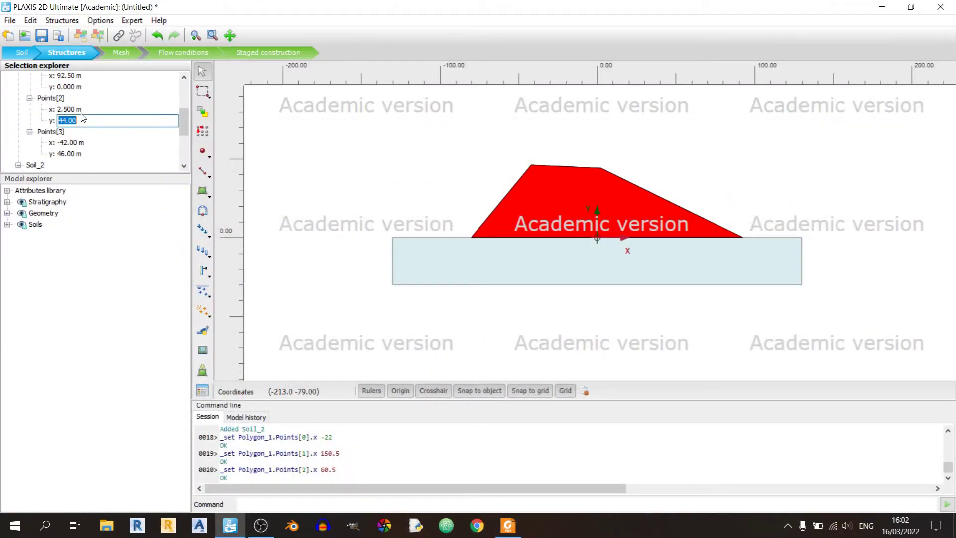
type("30")
key("Tab")
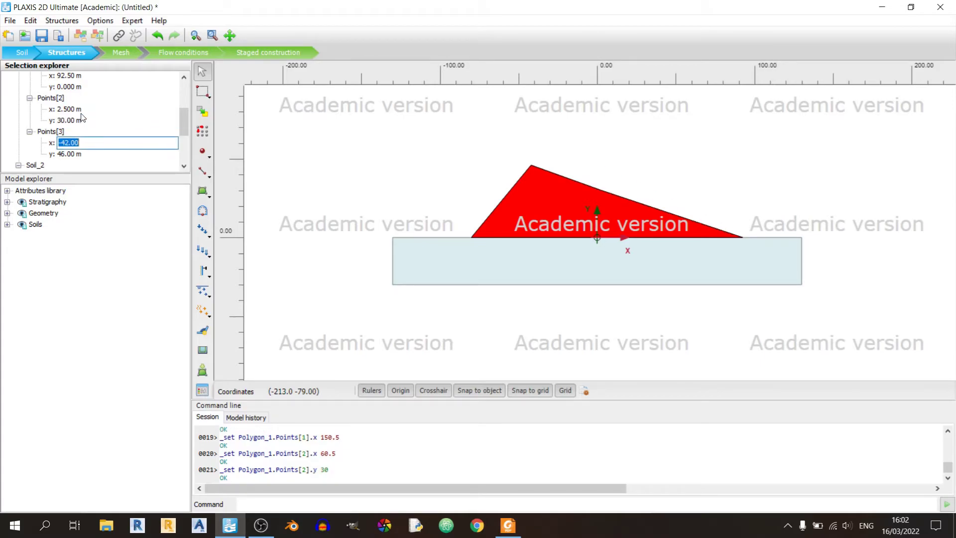
Move the fourth dam corner to (-2.5, 30), correcting the x value.
left_click(512, 530)
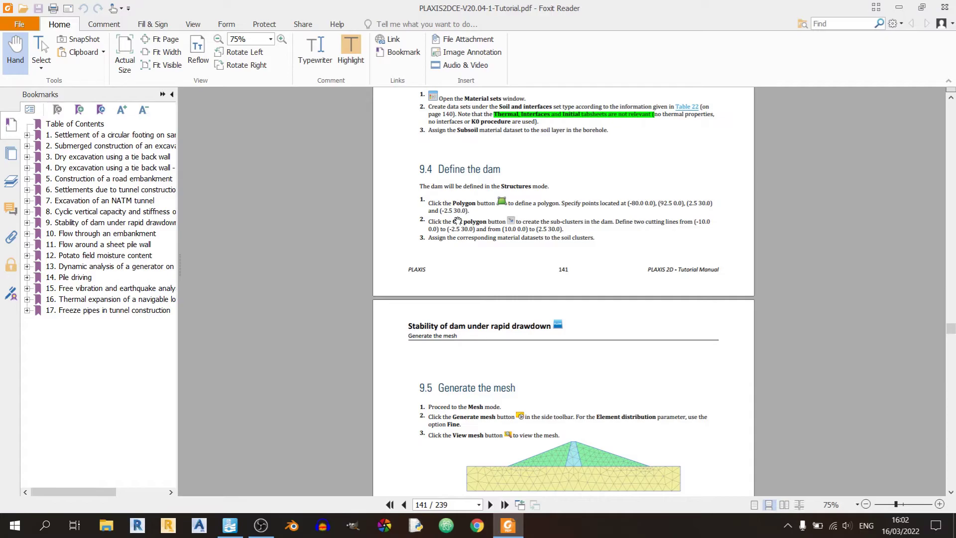
left_click(513, 527)
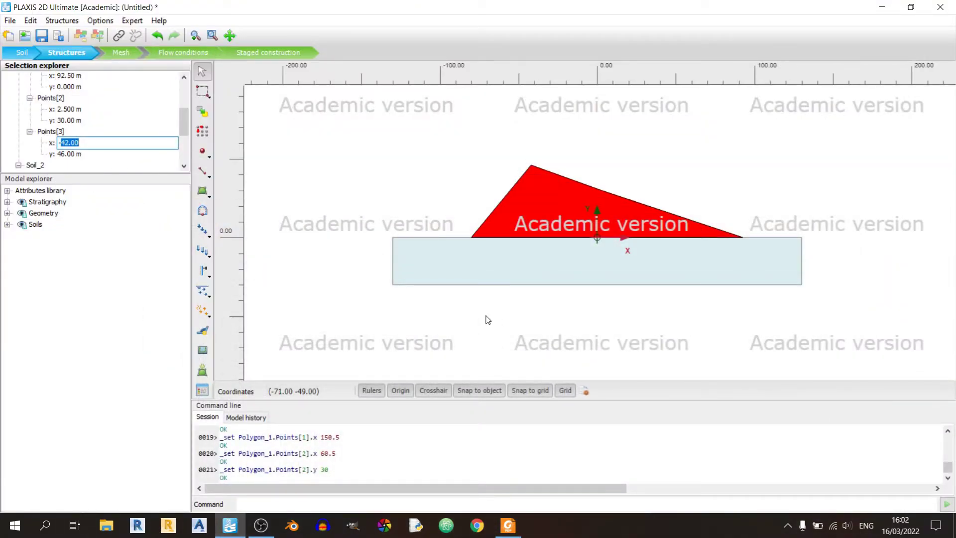
type("-2")
key("Tab")
type(".")
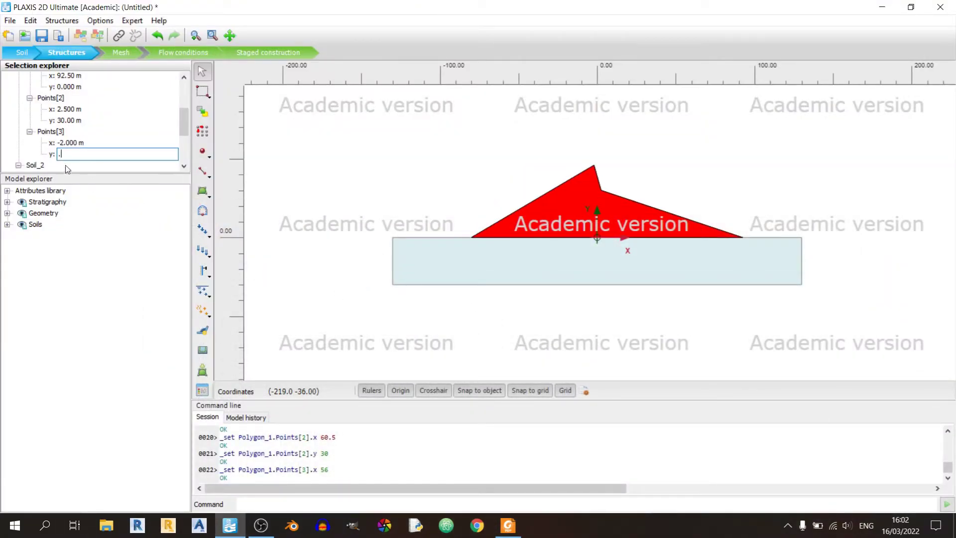
left_click(90, 143)
left_click(89, 143)
type("-2.5")
key("Tab")
type("30")
key("Return")
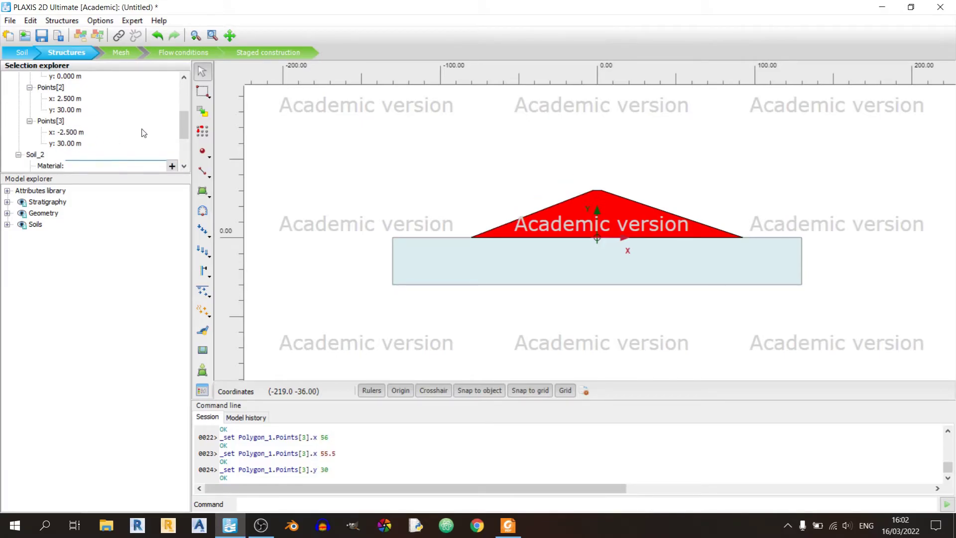
left_click(777, 199)
Recentre the dam view and select the Cut polygon tool.
left_click_drag(738, 169, 685, 224)
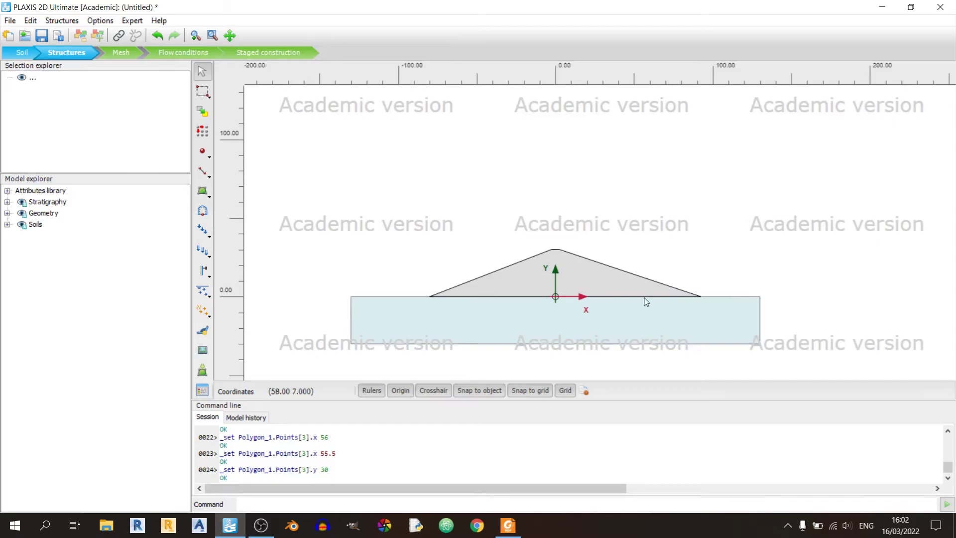
left_click(508, 525)
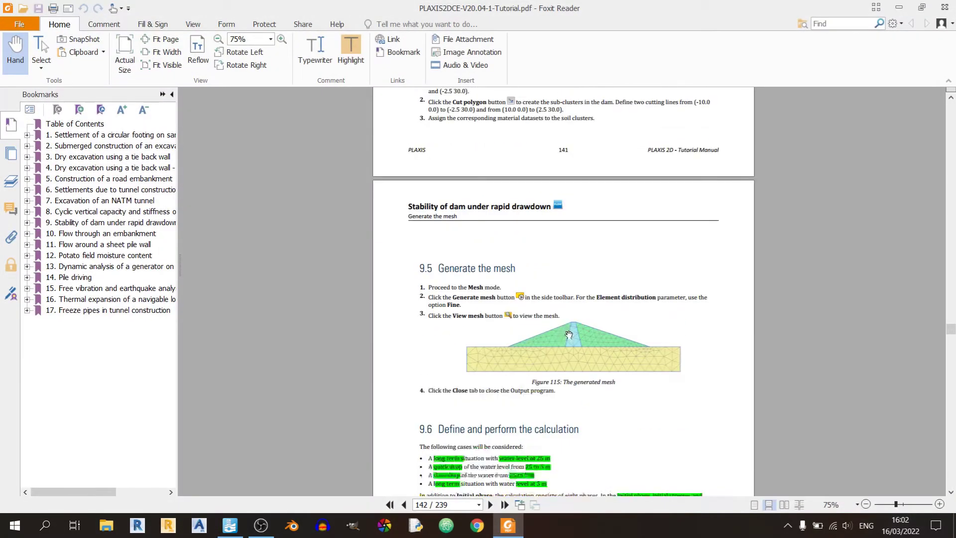
scroll(569, 335, "up", 2)
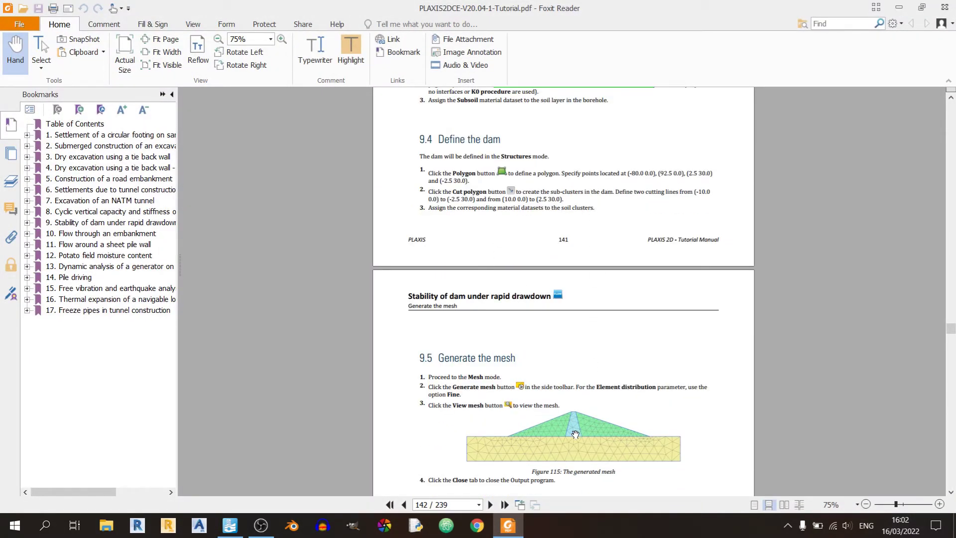
scroll(580, 374, "up", 2)
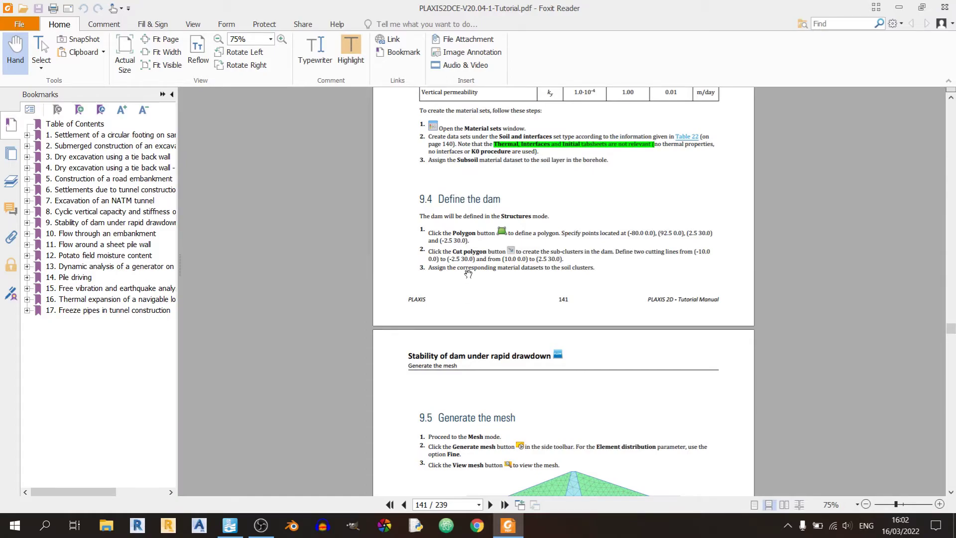
left_click(508, 525)
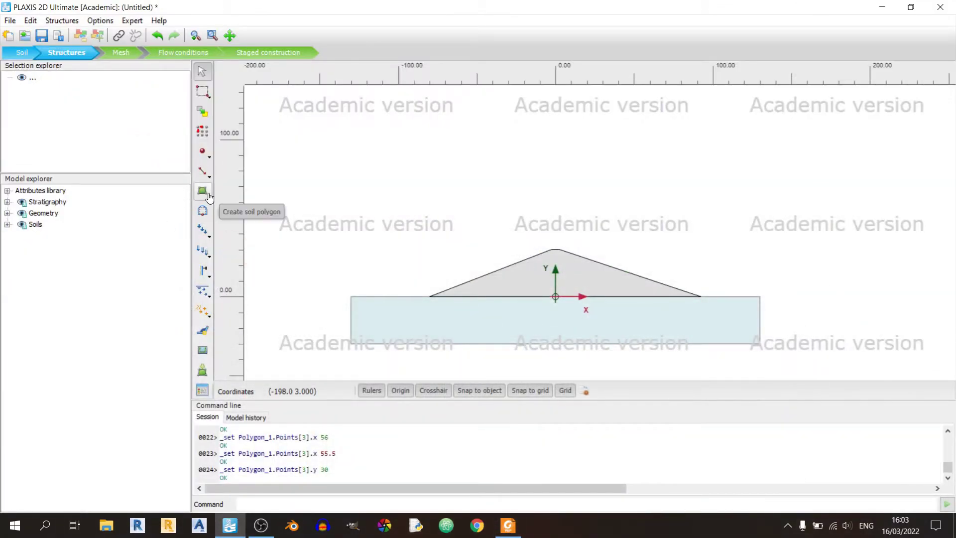
left_click(207, 197)
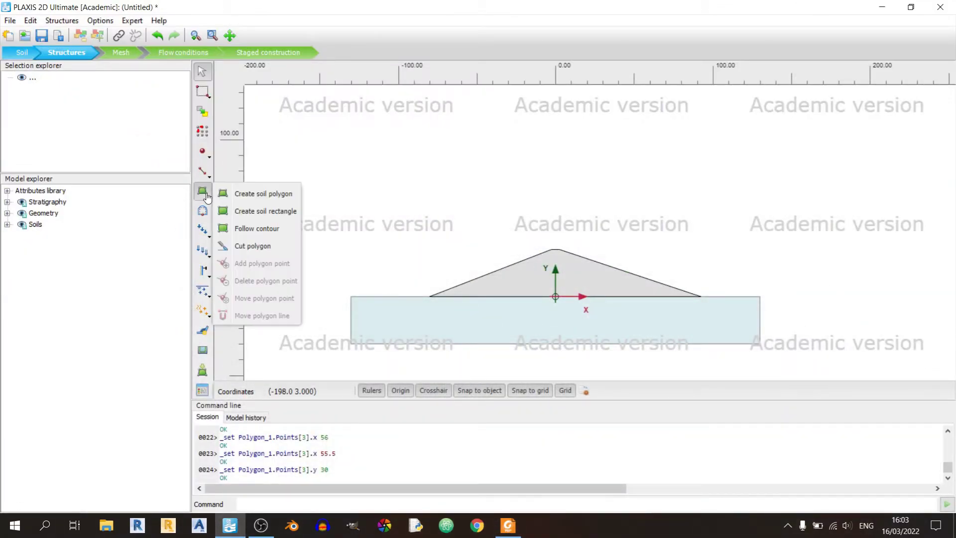
left_click(253, 248)
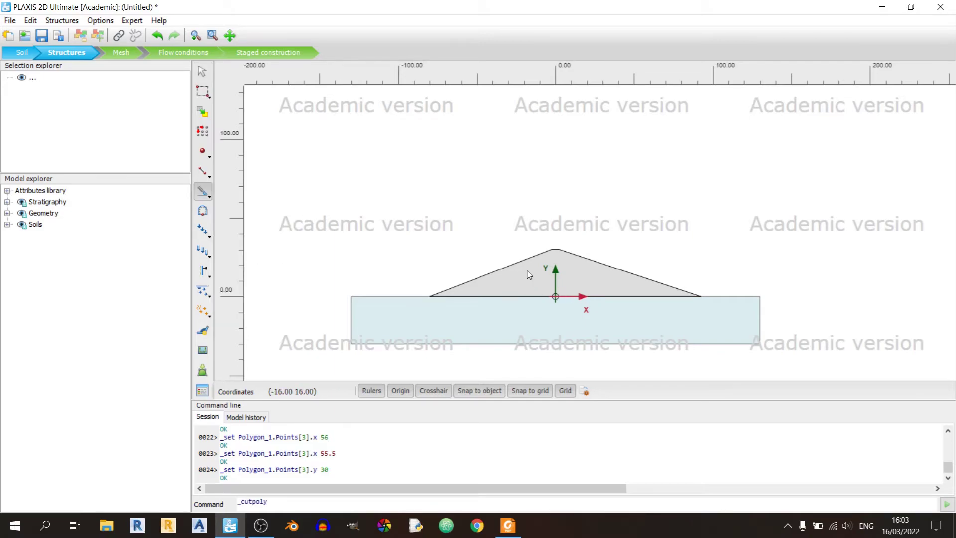
key("Escape")
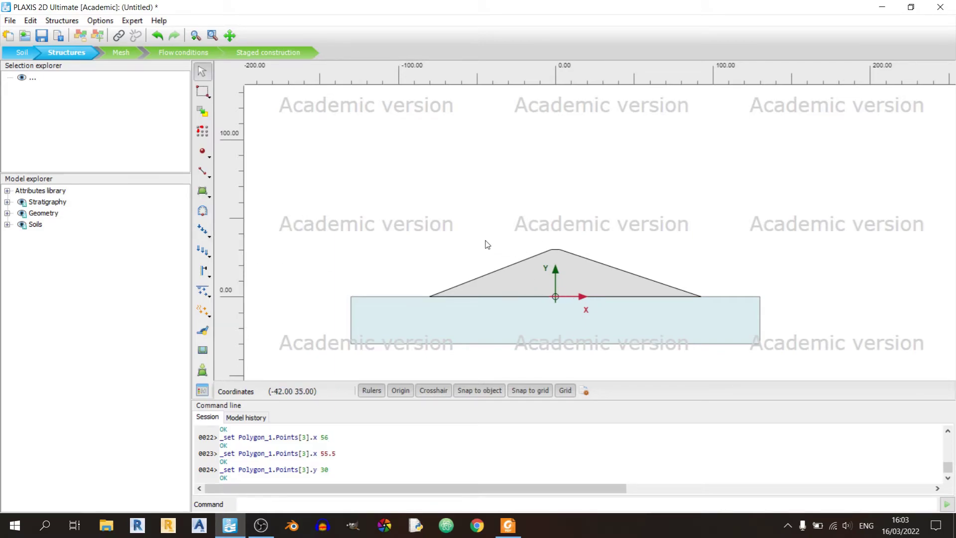
left_click(208, 196)
left_click(258, 246)
scroll(540, 277, "up", 6)
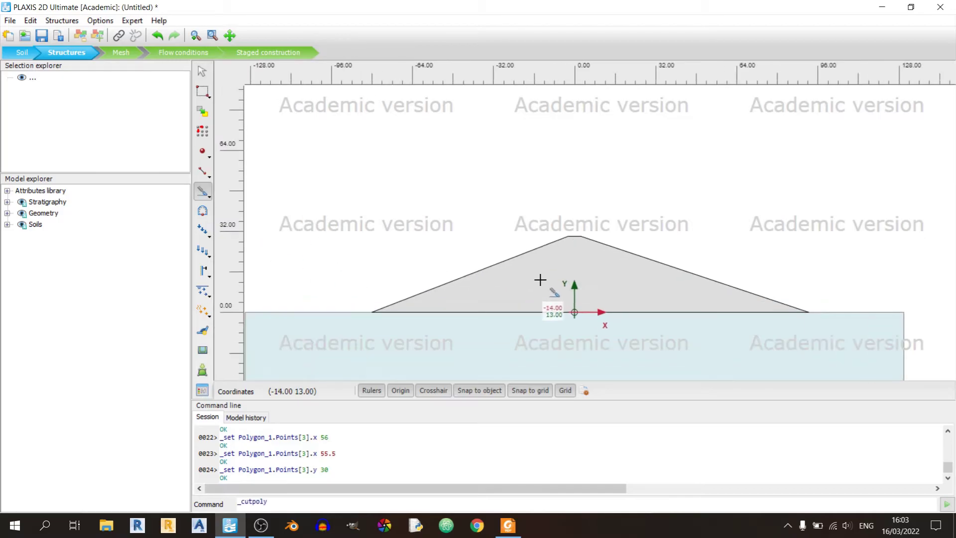
left_click(507, 525)
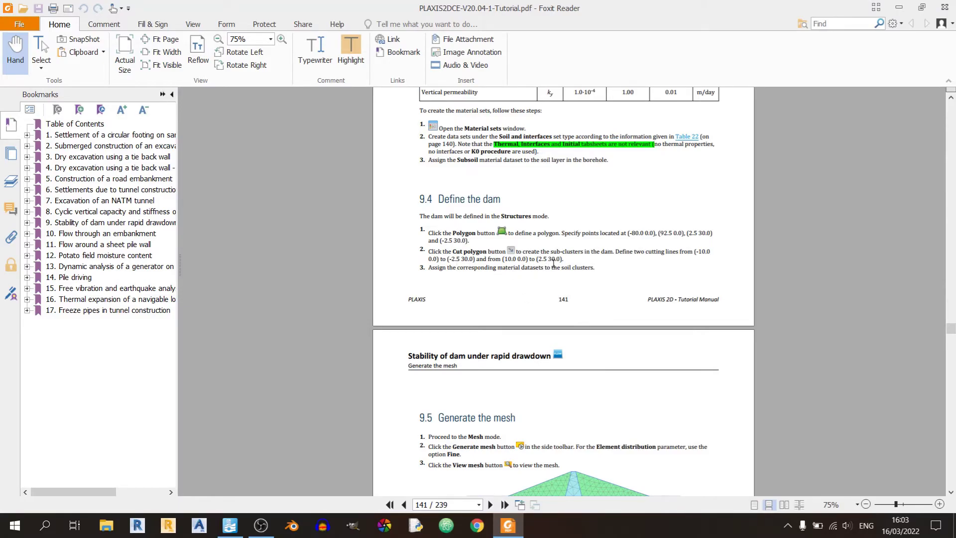
left_click(508, 525)
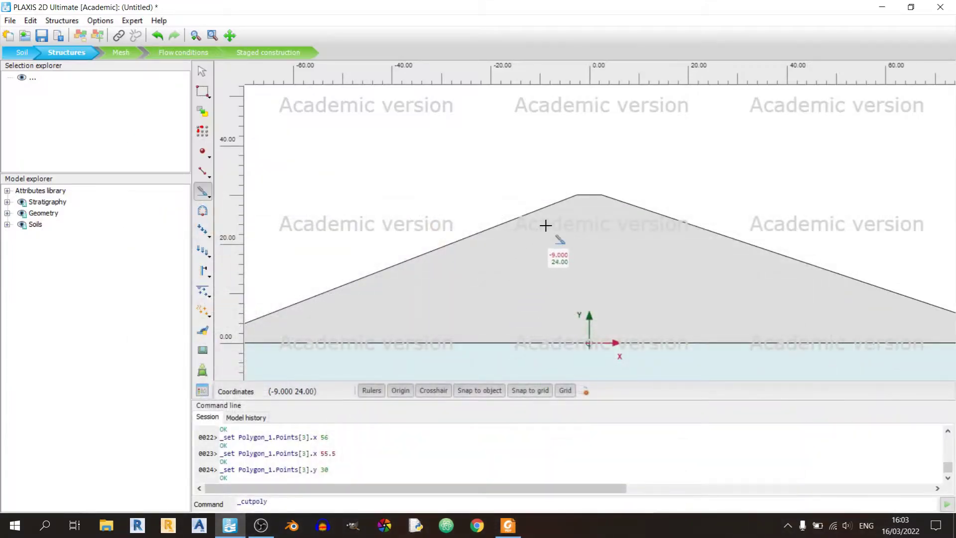
Trace the core cut through (-2.5,30), (2.5,30), (10,0) and (-10,0).
left_click(576, 194)
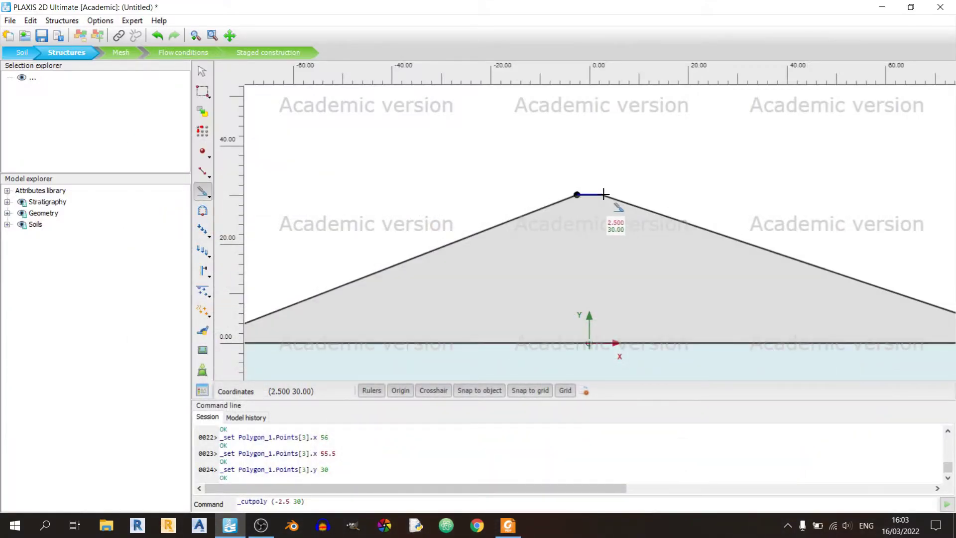
left_click(602, 195)
left_click(508, 525)
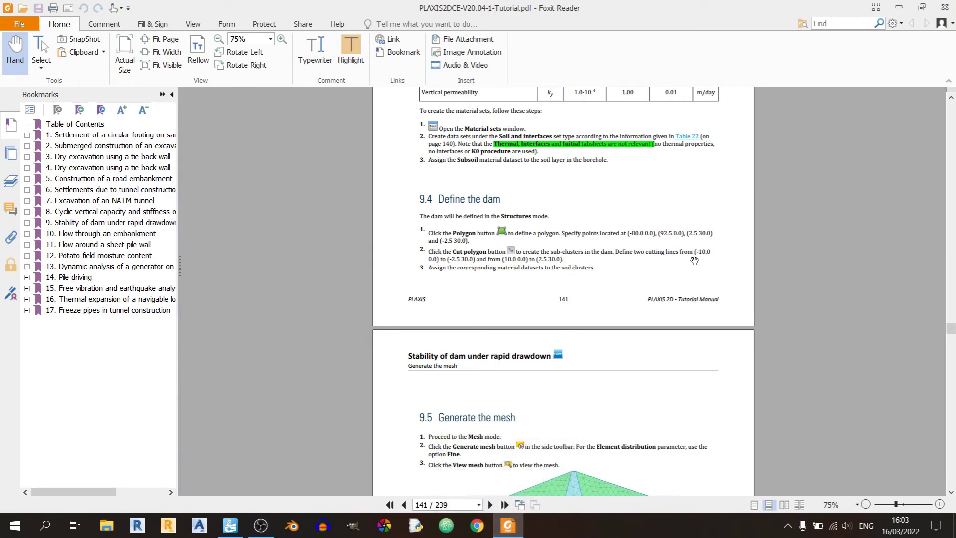
left_click(508, 525)
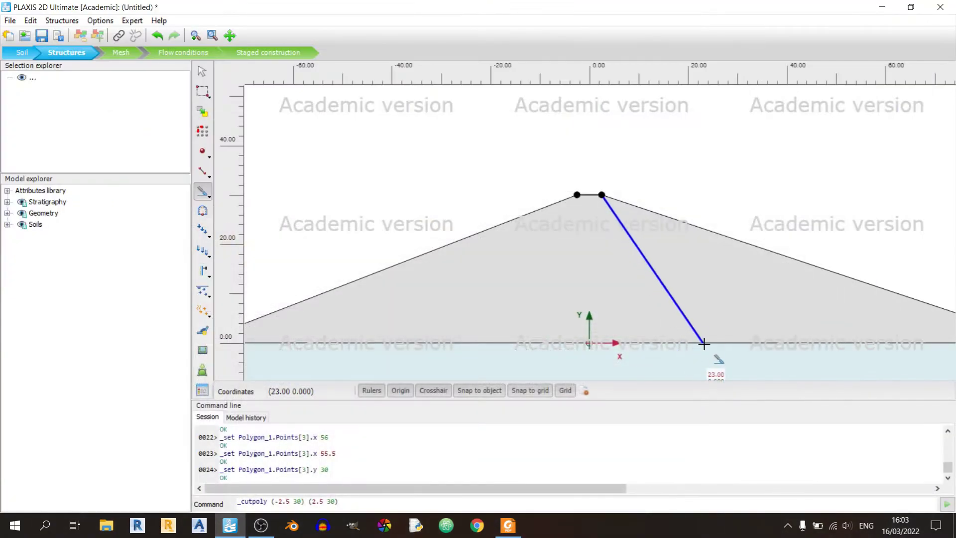
left_click(637, 344)
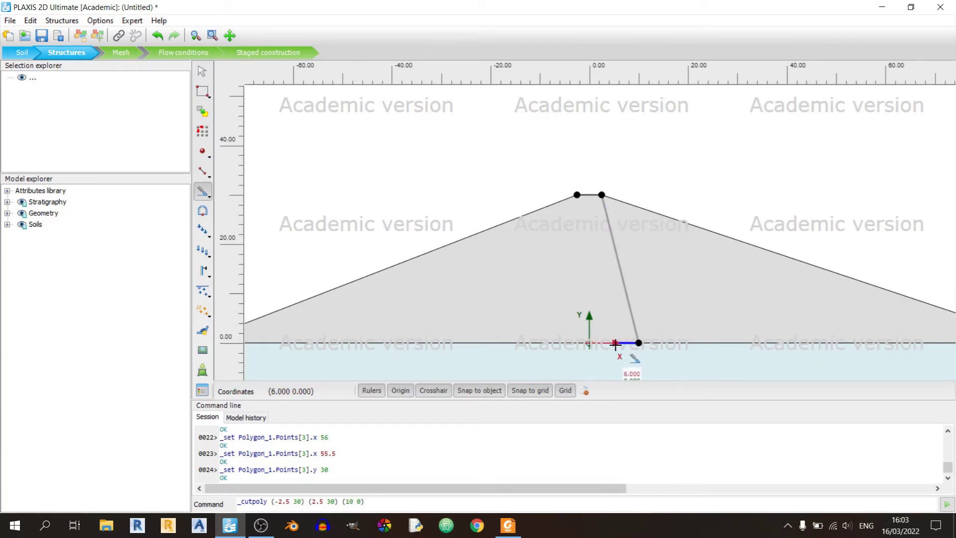
left_click(538, 343)
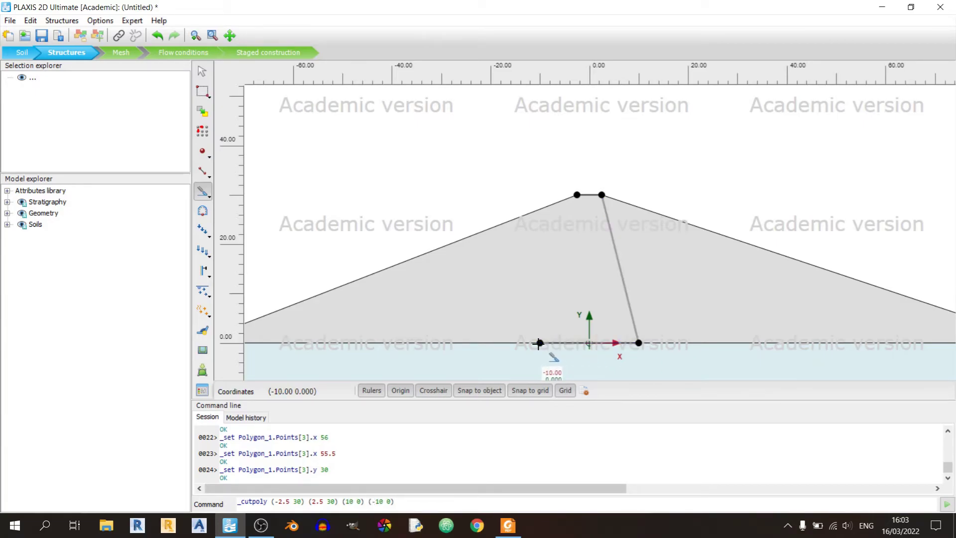
left_click(577, 195)
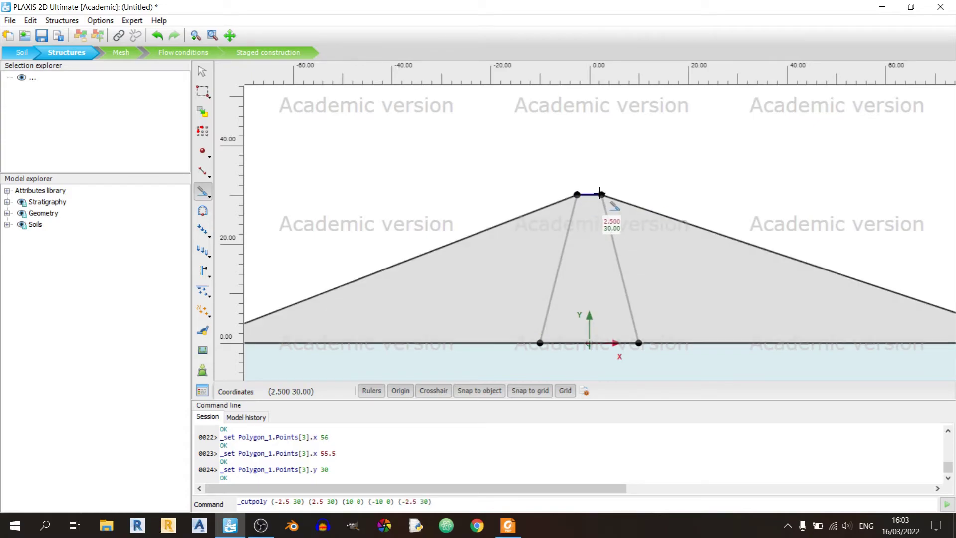
key("BackSpace")
Close the core cut at (-2.5,30) and assign Fill to the right-hand dam wedge.
left_click(576, 195)
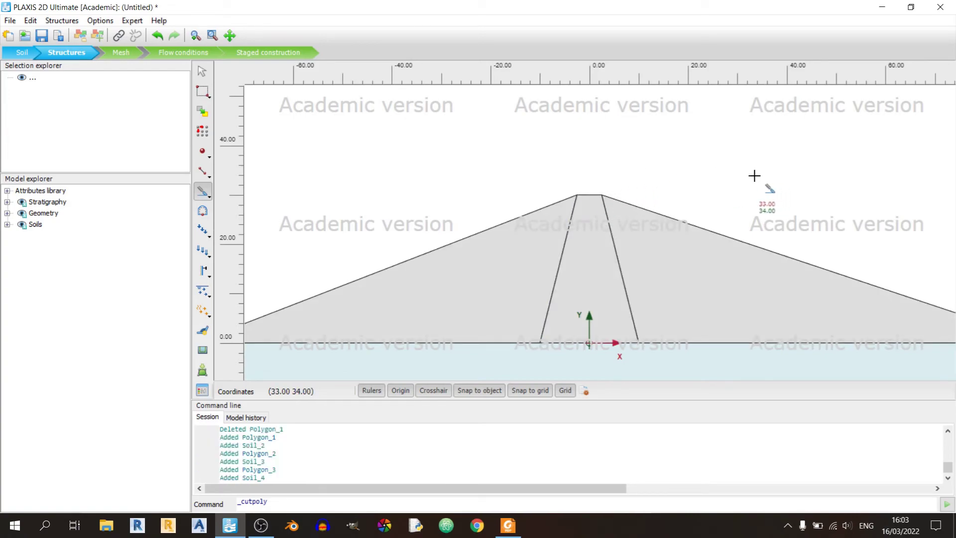
scroll(693, 252, "down", 4)
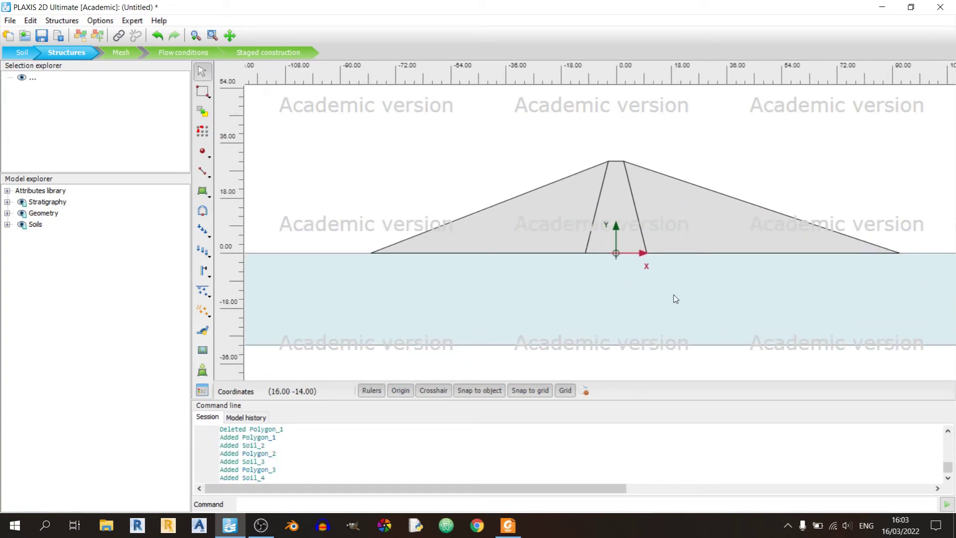
left_click(703, 221)
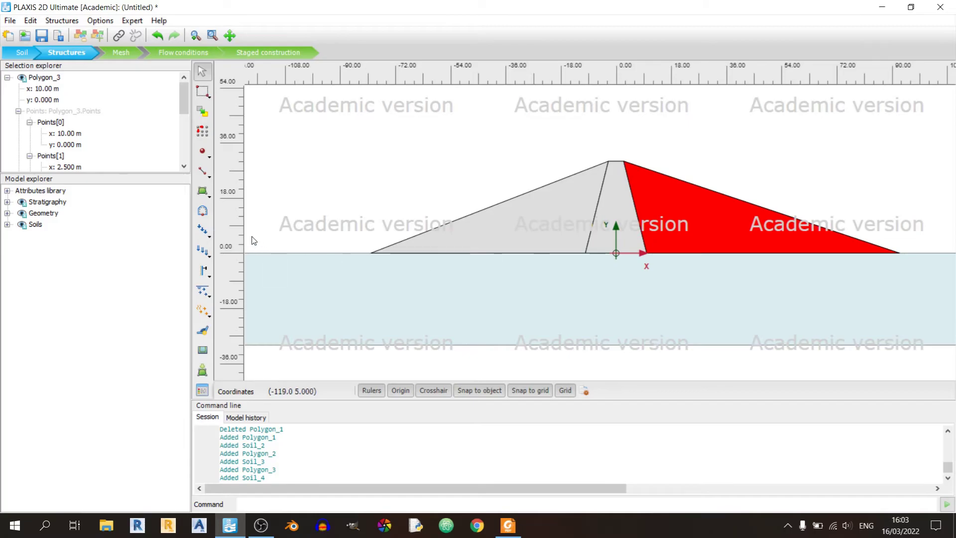
right_click(690, 223)
mouse_move(721, 254)
mouse_move(866, 277)
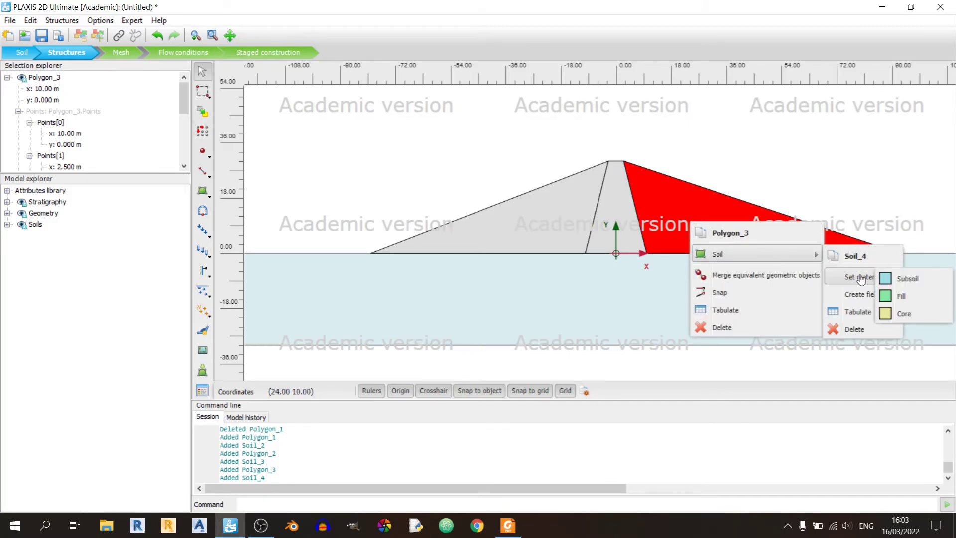
left_click(907, 296)
Assign the Fill material to the left-hand dam wedge.
left_click(711, 185)
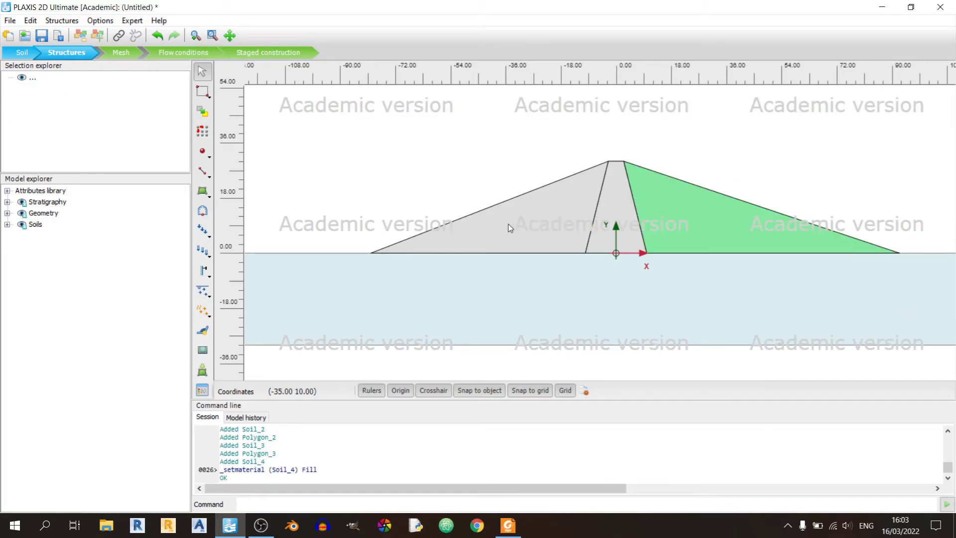
left_click(511, 224)
right_click(513, 223)
mouse_move(576, 255)
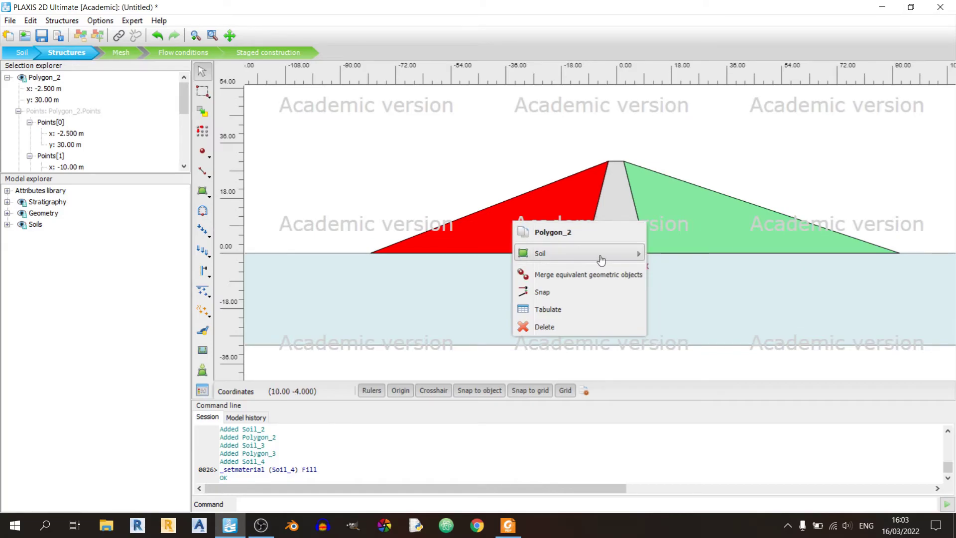
mouse_move(707, 277)
left_click(754, 295)
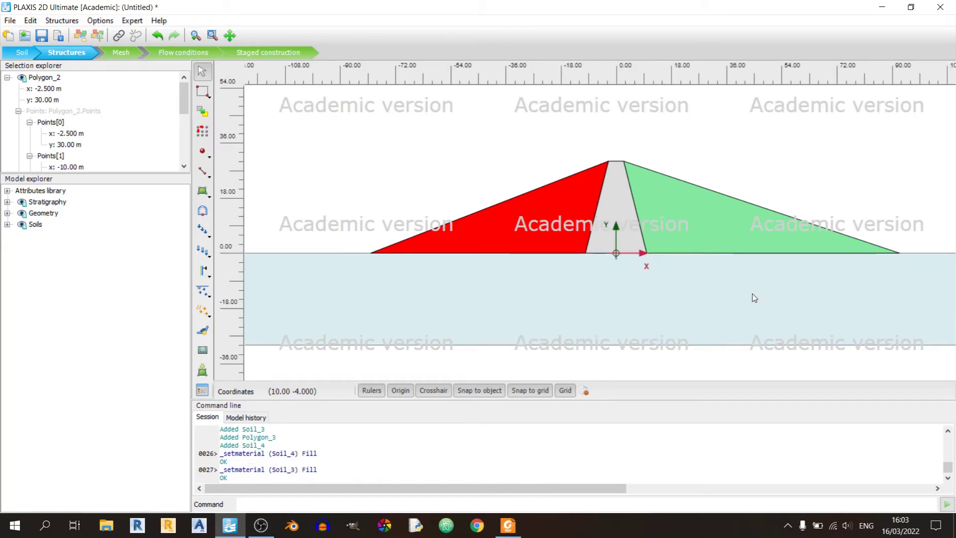
Assign the Core material to the central core polygon.
right_click(615, 200)
mouse_move(680, 232)
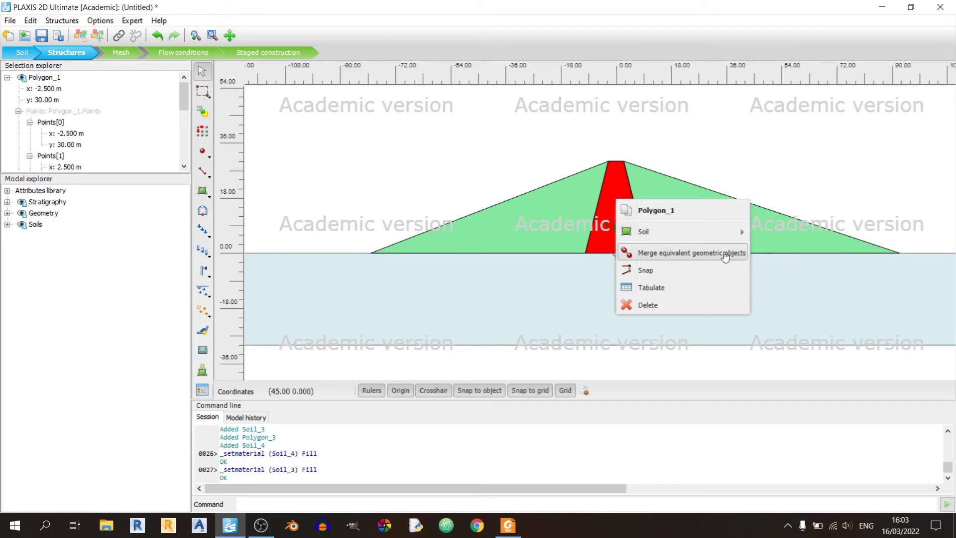
mouse_move(791, 255)
left_click(855, 290)
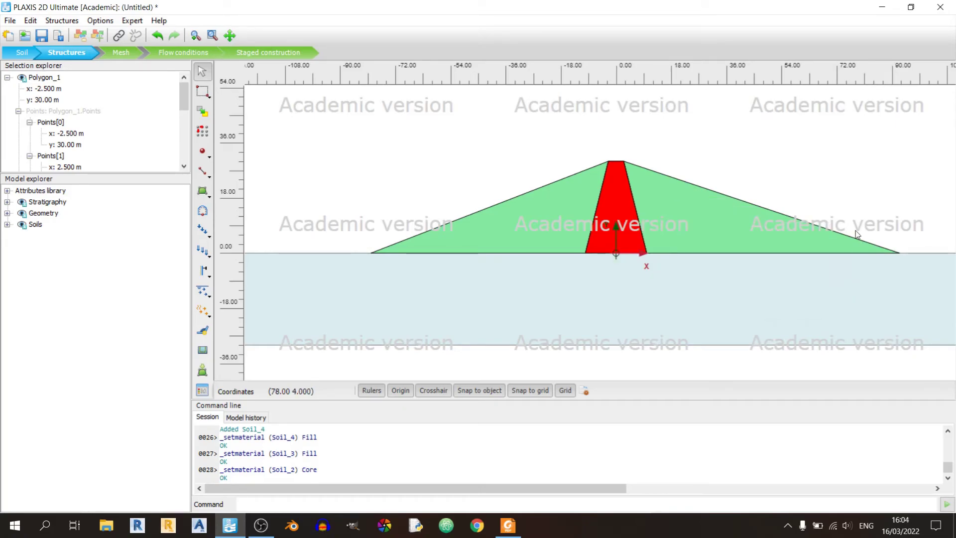
scroll(721, 229, "down", 3)
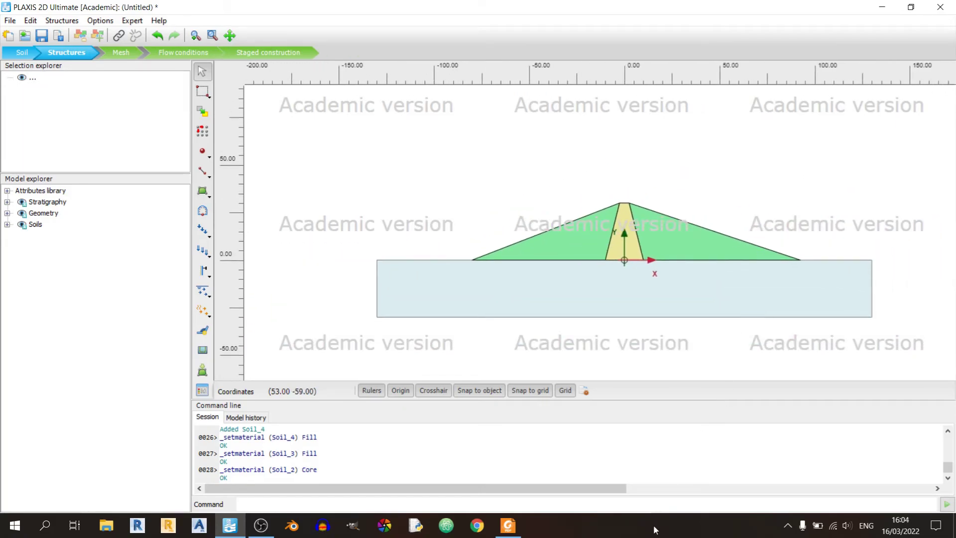
Change the Core material's colour to bright cyan in Material sets.
scroll(636, 303, "down", 2)
left_click(507, 525)
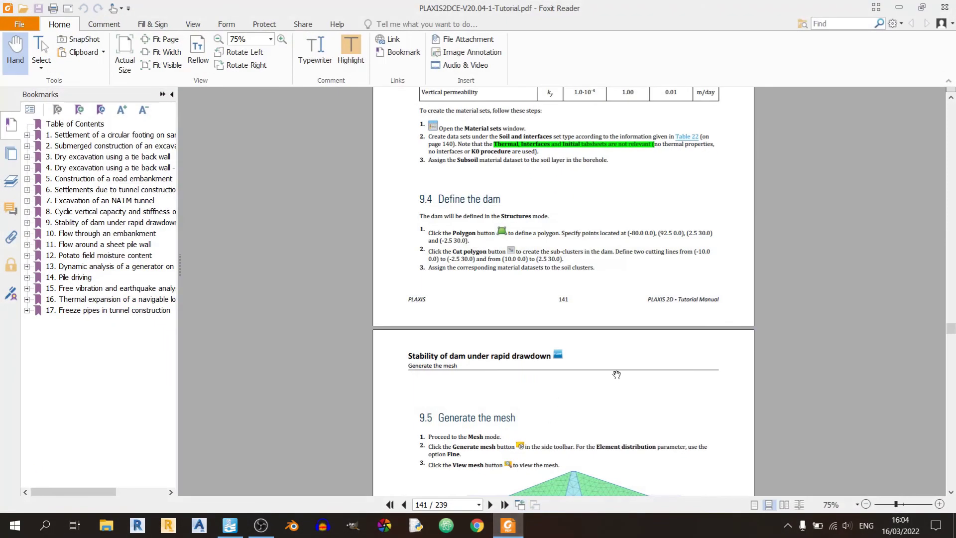
scroll(609, 372, "down", 3)
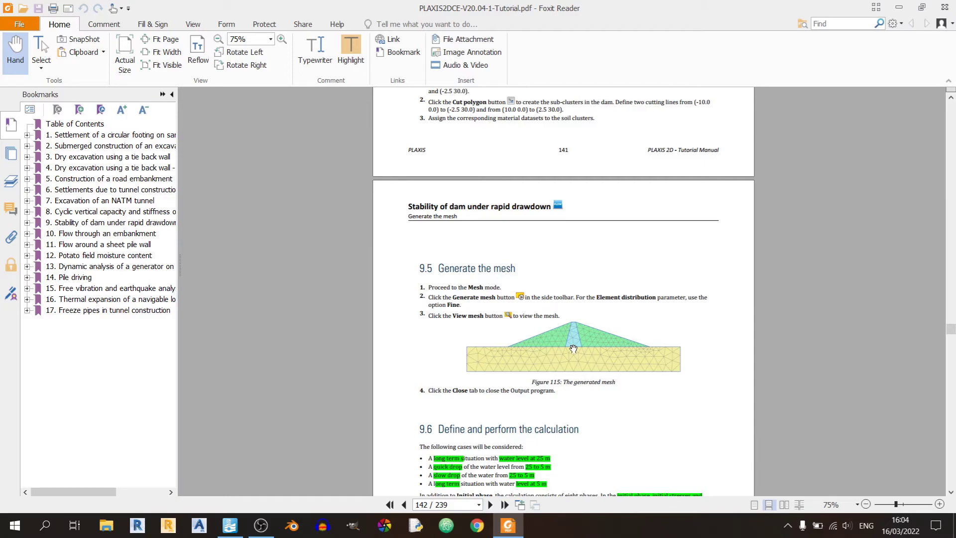
key("alt+Tab")
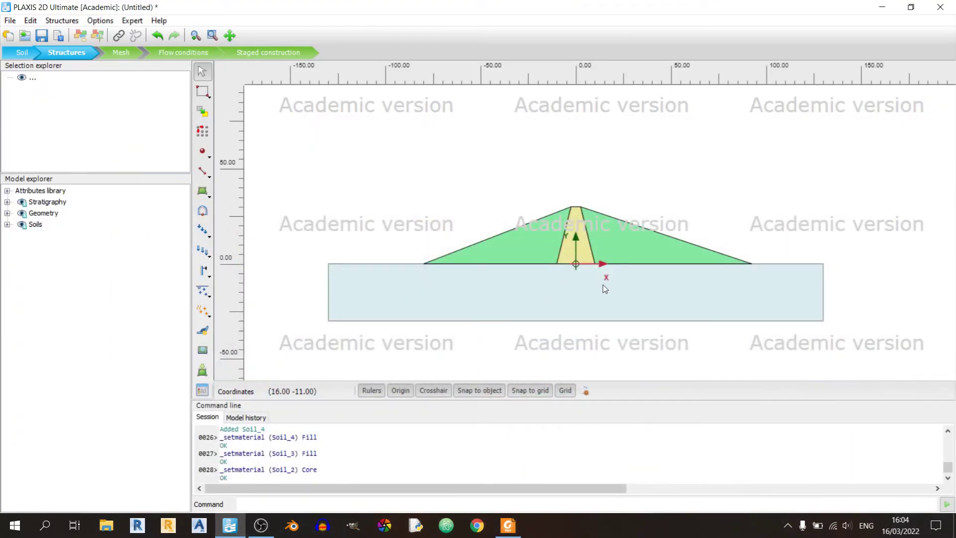
left_click(202, 390)
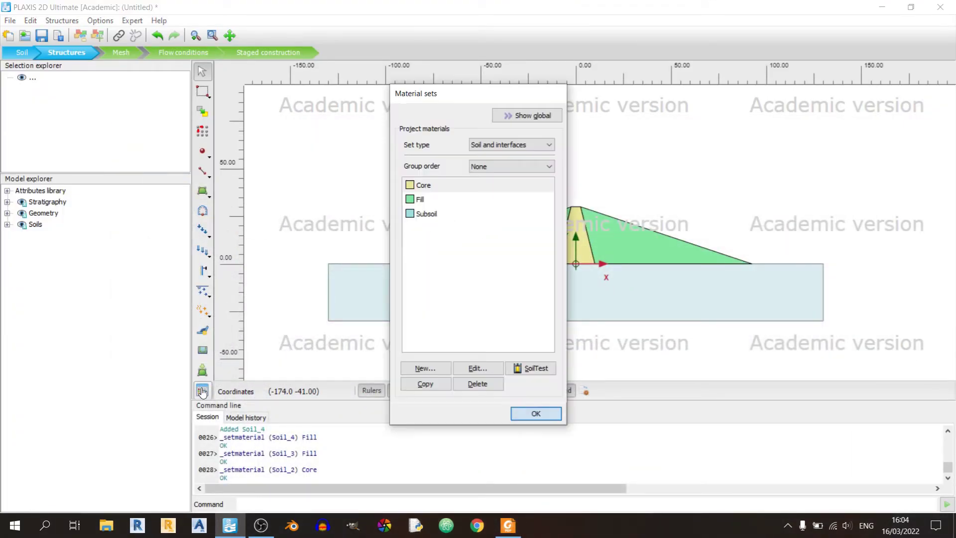
double_click(423, 185)
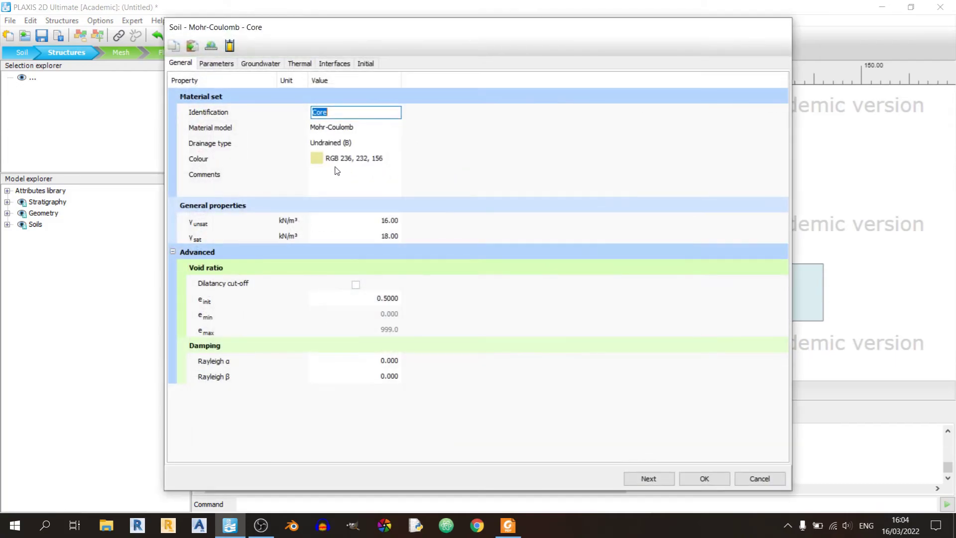
left_click(331, 158)
left_click_drag(731, 159, 750, 154)
left_click(707, 76)
left_click(746, 150)
left_click(713, 480)
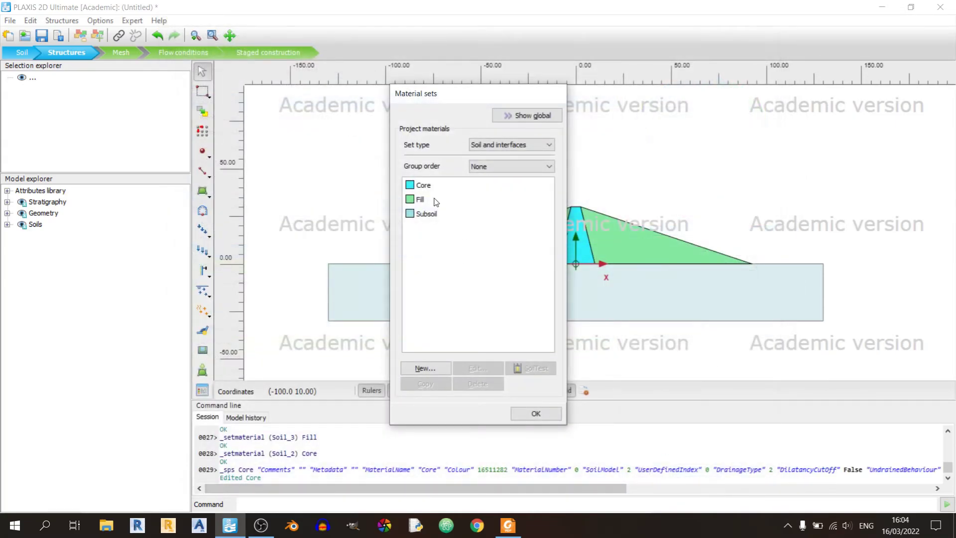
Change the Subsoil material's colour to yellow, then return to the tutorial PDF.
double_click(426, 215)
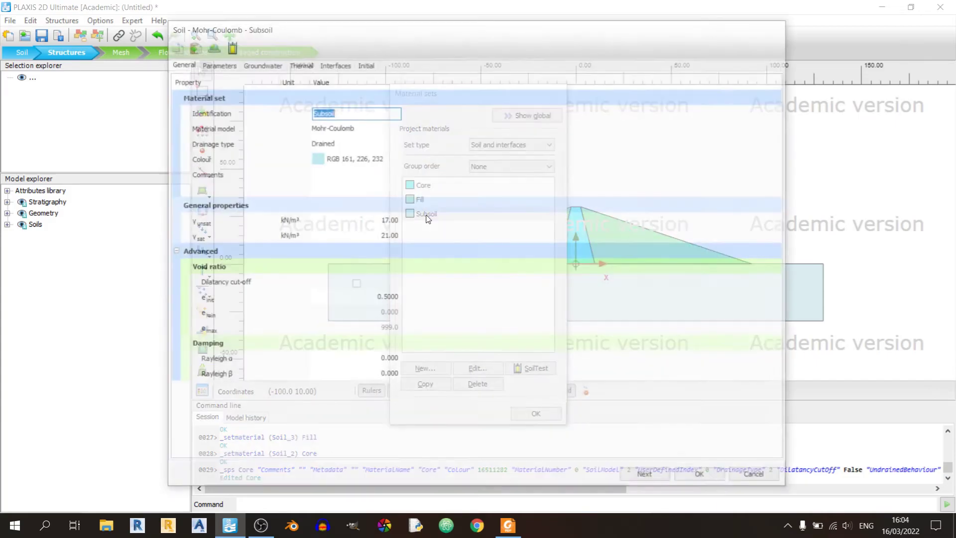
left_click(335, 157)
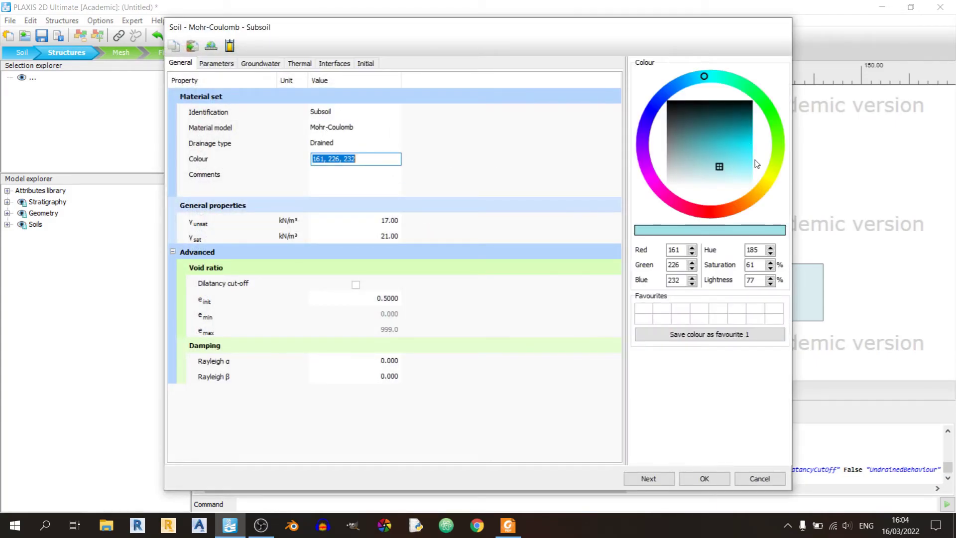
mouse_move(769, 166)
left_mouse_down()
mouse_move(780, 186)
mouse_move(746, 164)
left_mouse_up()
left_click(740, 148)
left_click(704, 478)
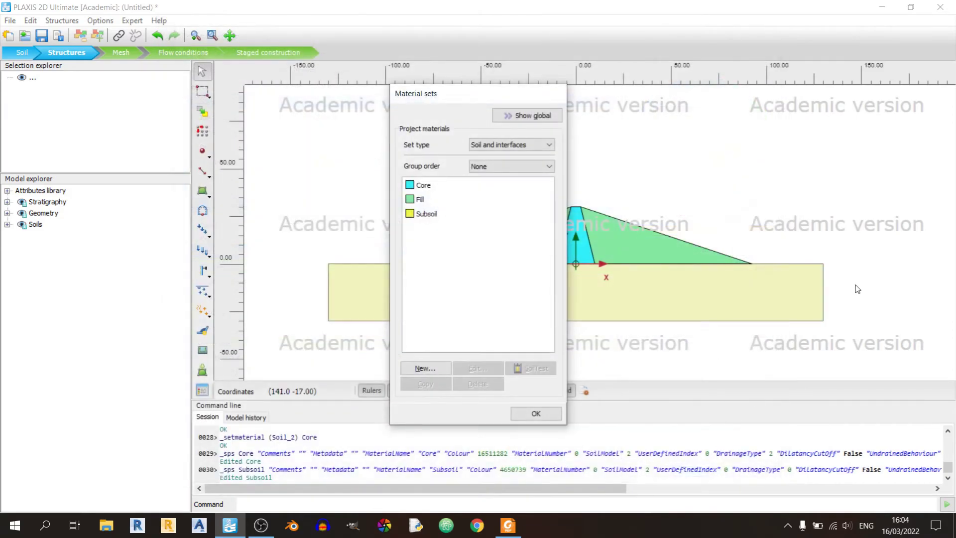
left_click(533, 414)
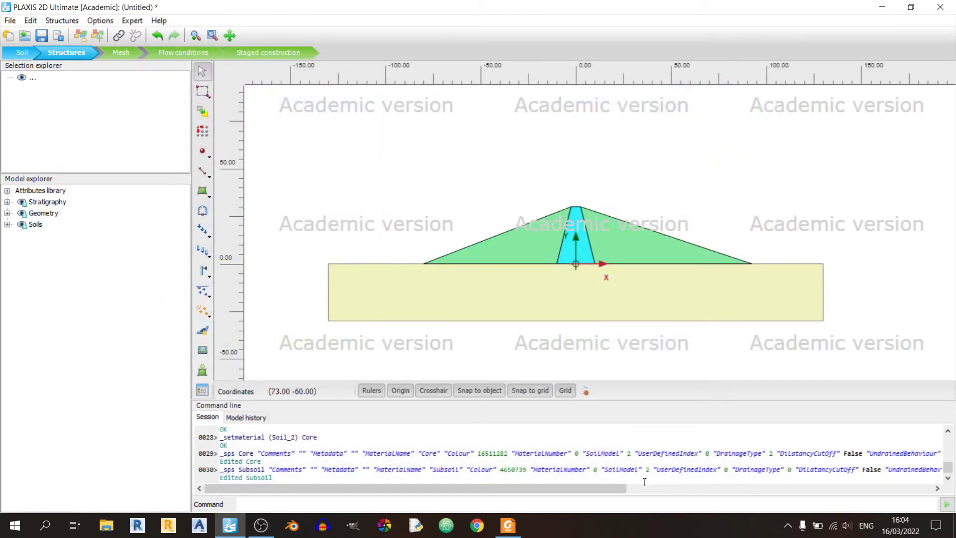
left_click(507, 525)
scroll(592, 404, "down", 3)
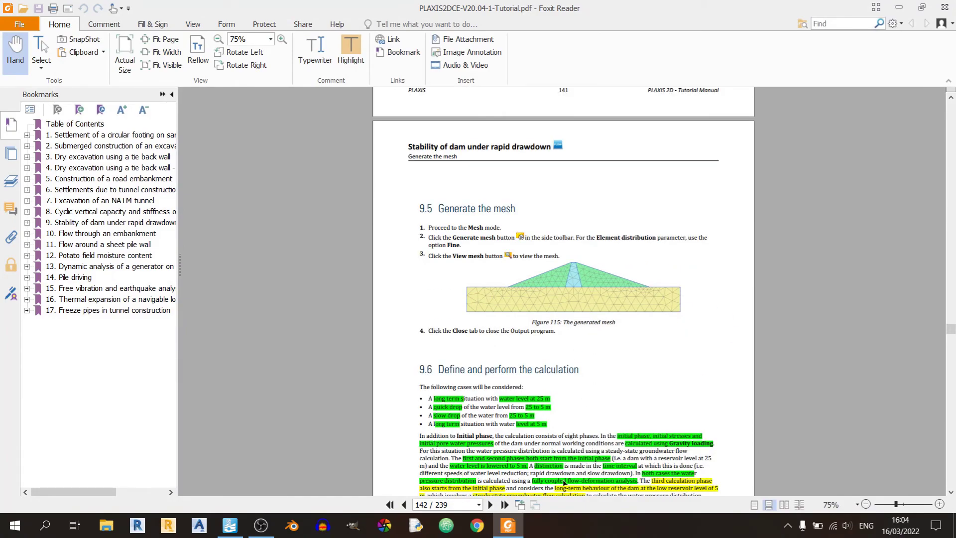
In Mesh mode, generate a mesh with Fine element distribution (378 elements, 3189 nodes).
left_click(508, 525)
left_click(117, 54)
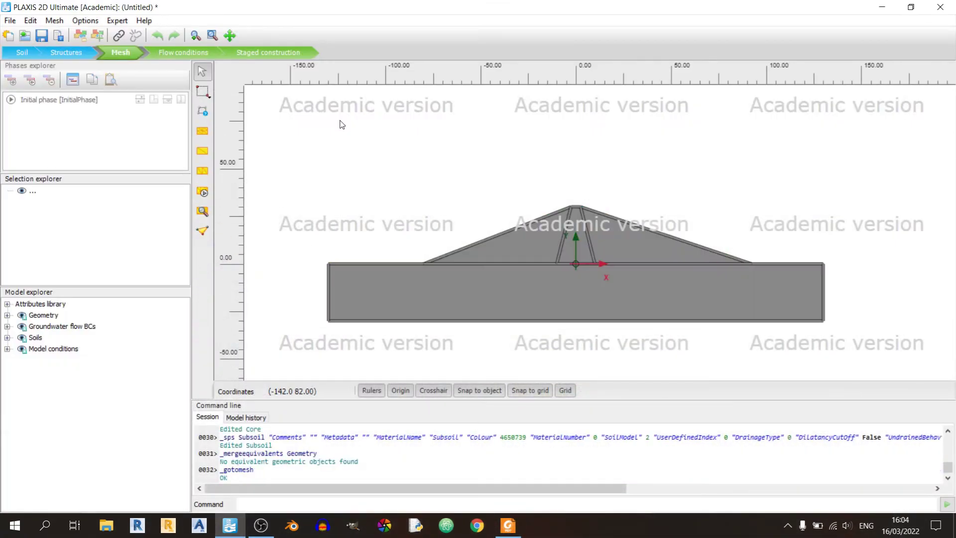
left_click(508, 525)
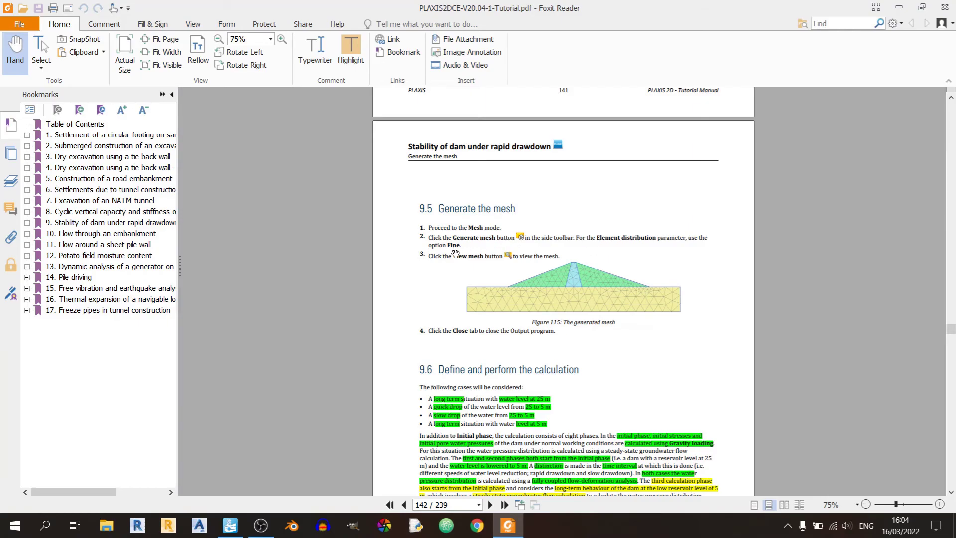
left_click(508, 525)
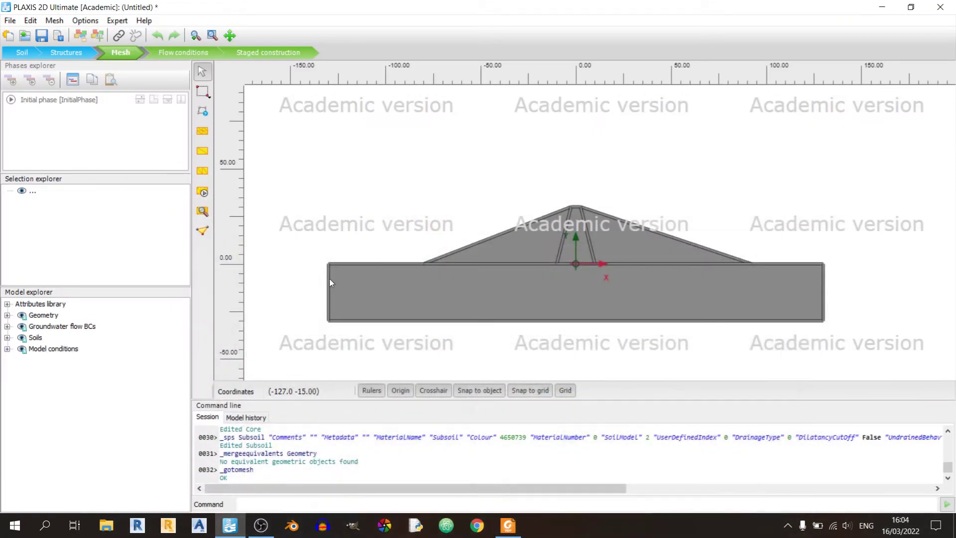
left_click(202, 191)
left_click(664, 212)
left_click(634, 260)
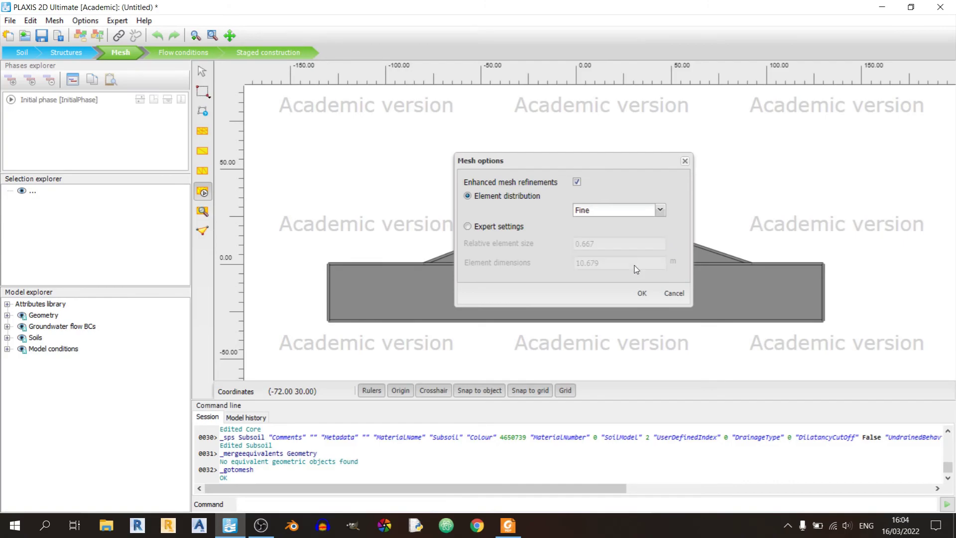
left_click(641, 294)
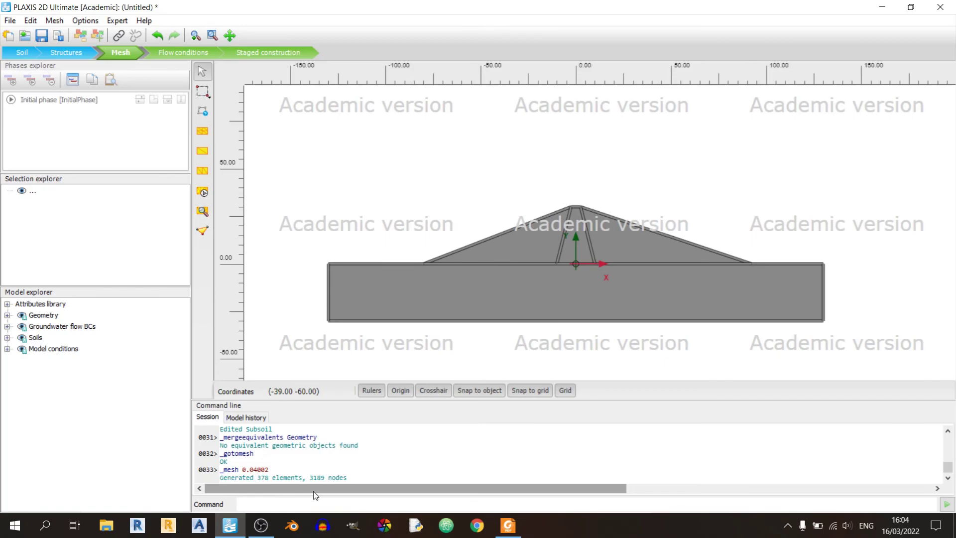
left_click(202, 211)
Accept the disclaimer and licence notice to show the mesh connectivity plot in Output.
key("Return")
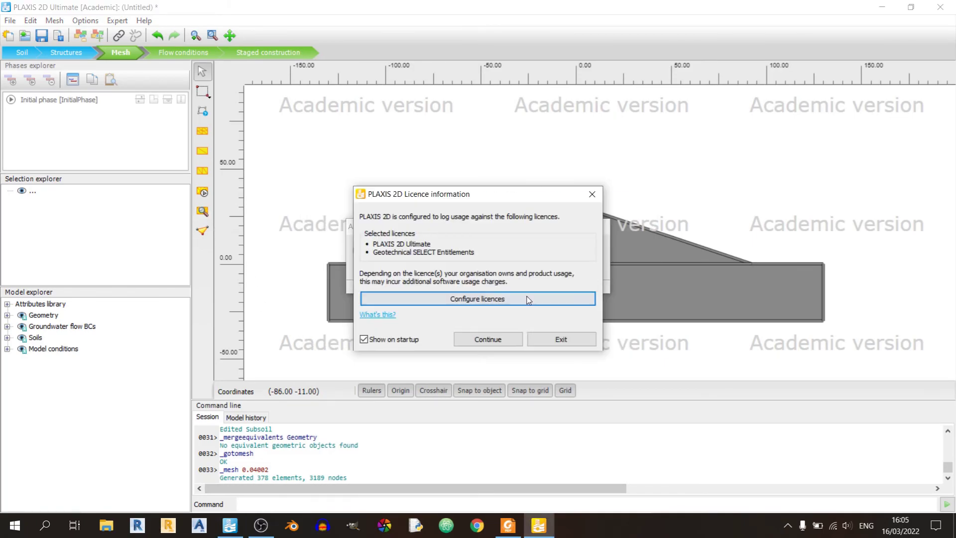
left_click(494, 341)
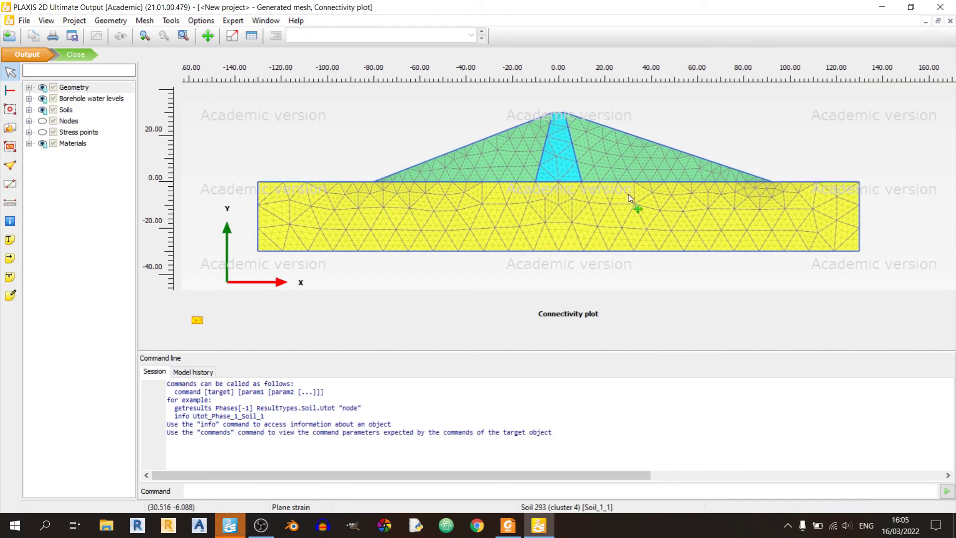
key("alt+Tab")
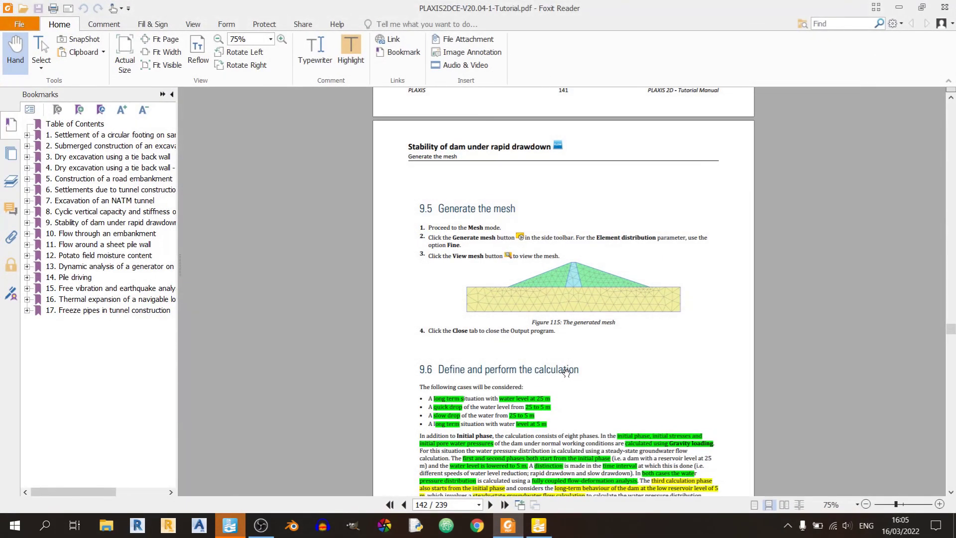
key("alt+Tab")
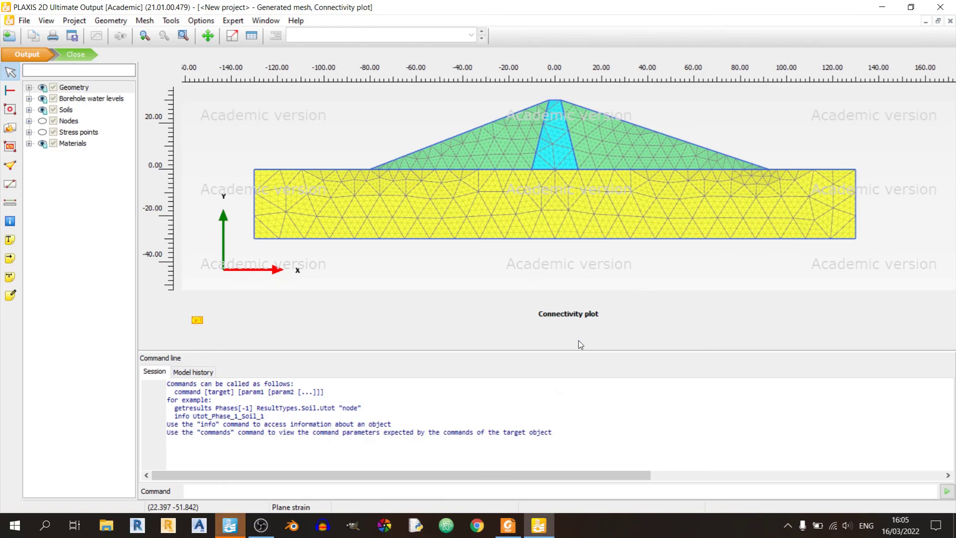